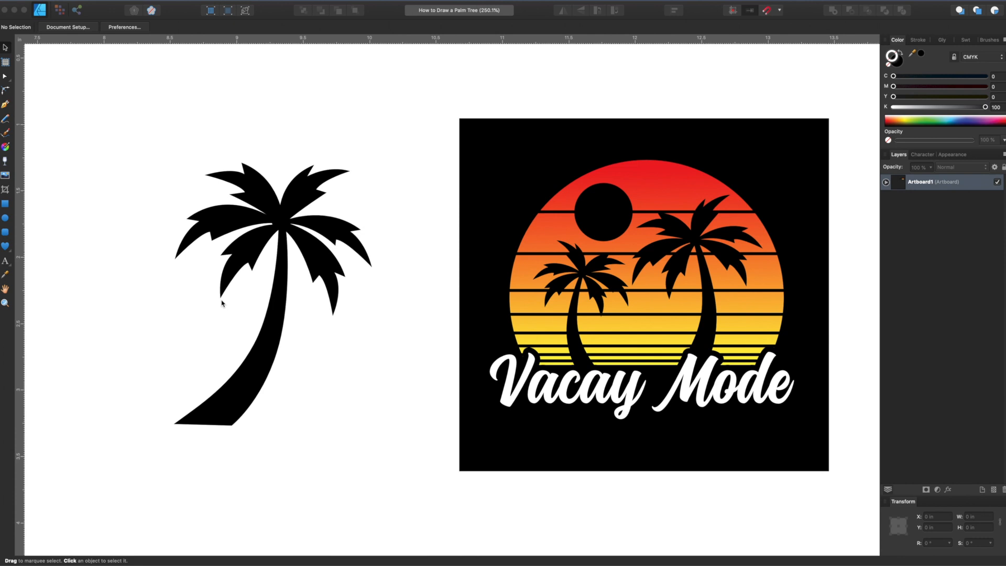
Look over the finished palm tree and Vacay Mode design, and find the empty area of the artboard beside them
scroll(222, 303, "left", 5)
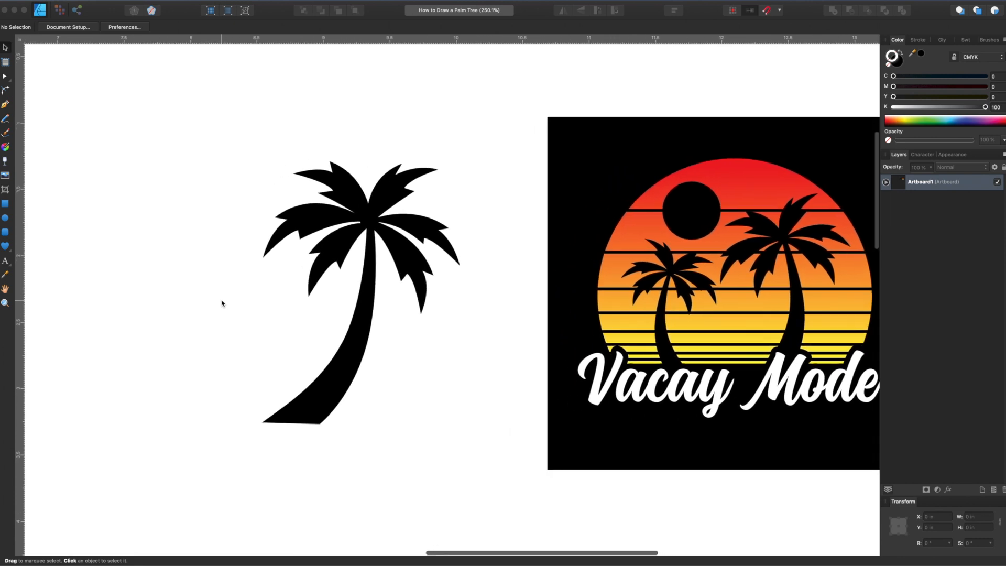
scroll(221, 303, "left", 1)
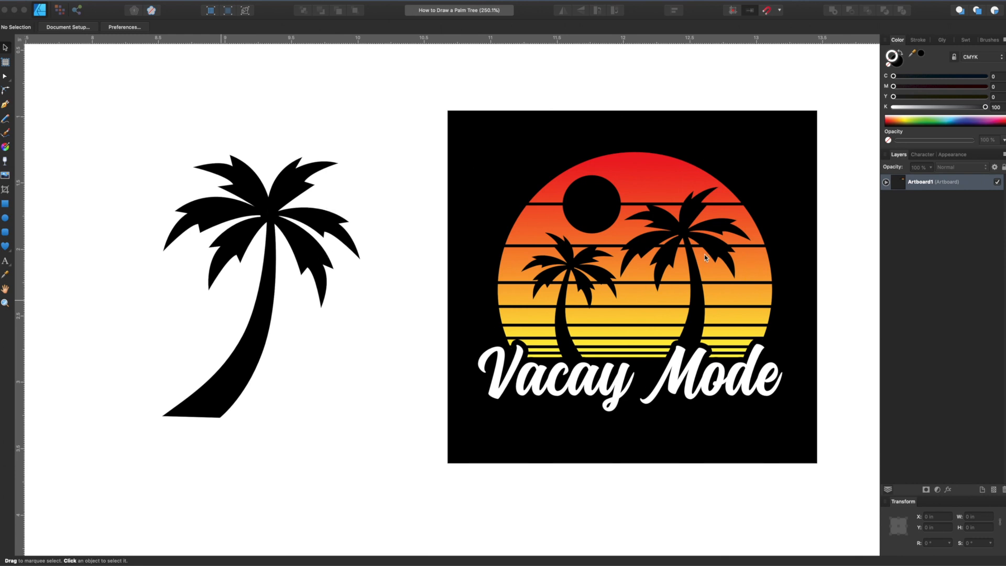
scroll(600, 397, "left", 5)
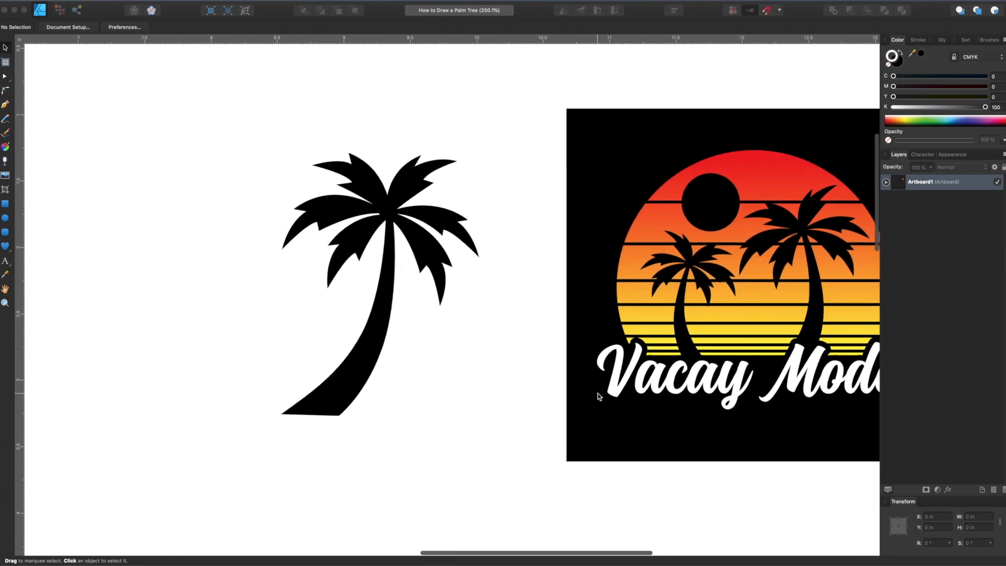
scroll(600, 397, "left", 4)
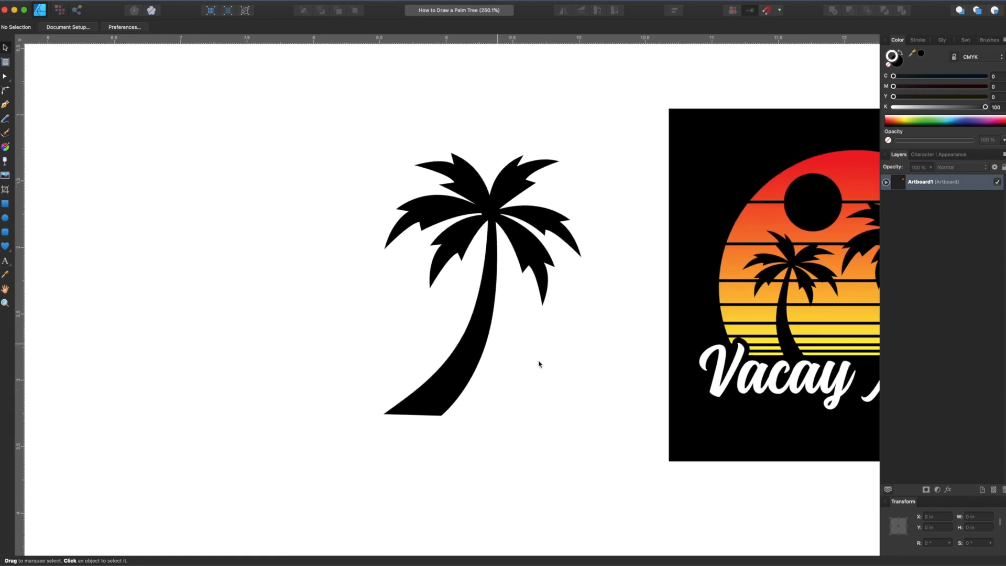
scroll(537, 363, "down", 5)
scroll(540, 363, "left", 10)
scroll(540, 364, "down", 2)
scroll(540, 364, "right", 1)
scroll(539, 364, "up", 1)
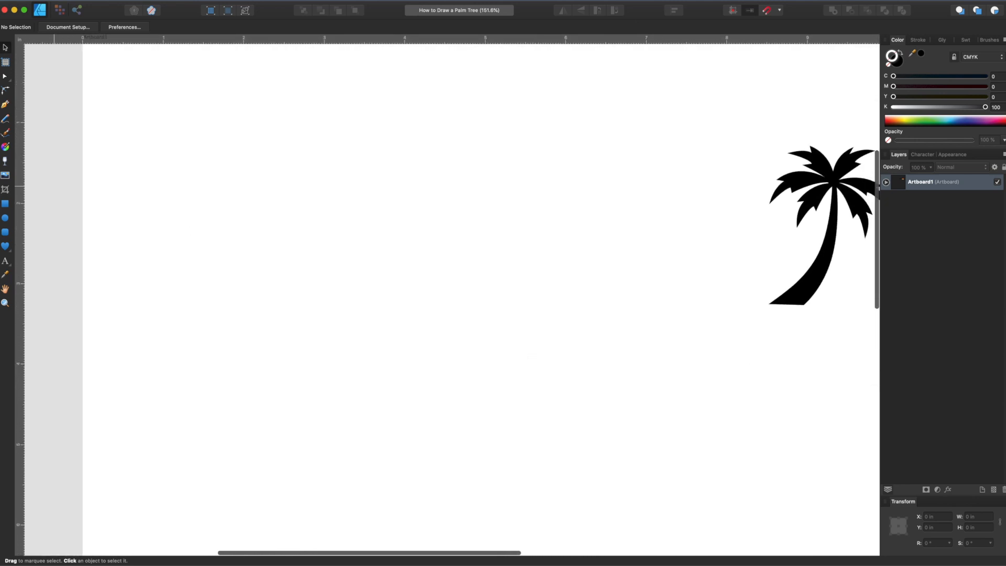
left_click(5, 106)
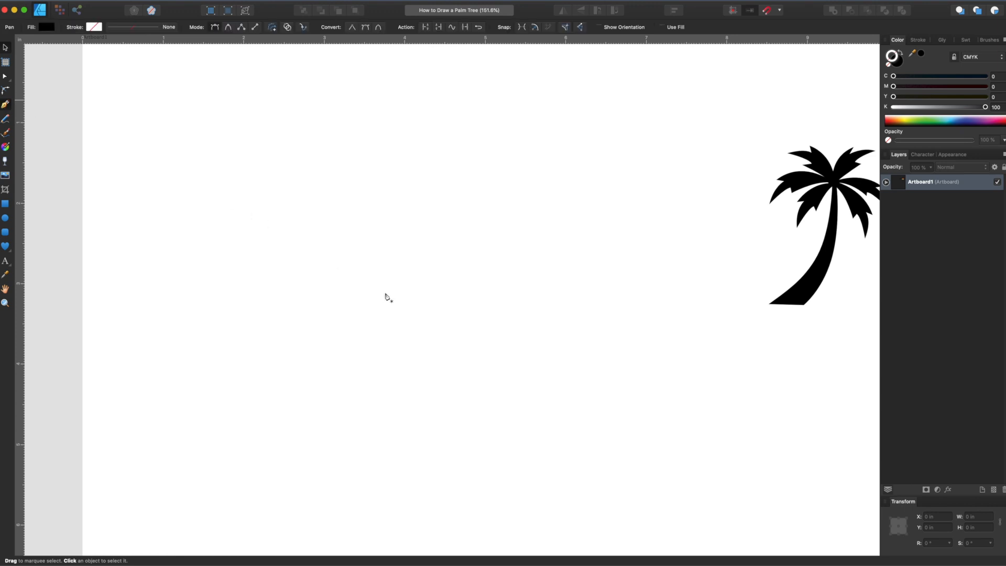
left_click(365, 332)
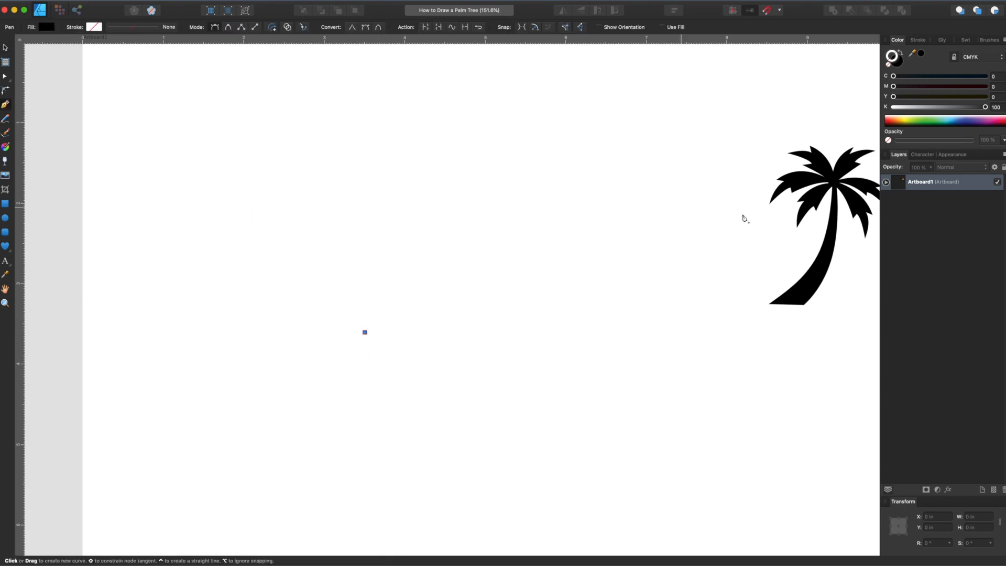
left_click(435, 187)
left_click_drag(435, 186, 434, 149)
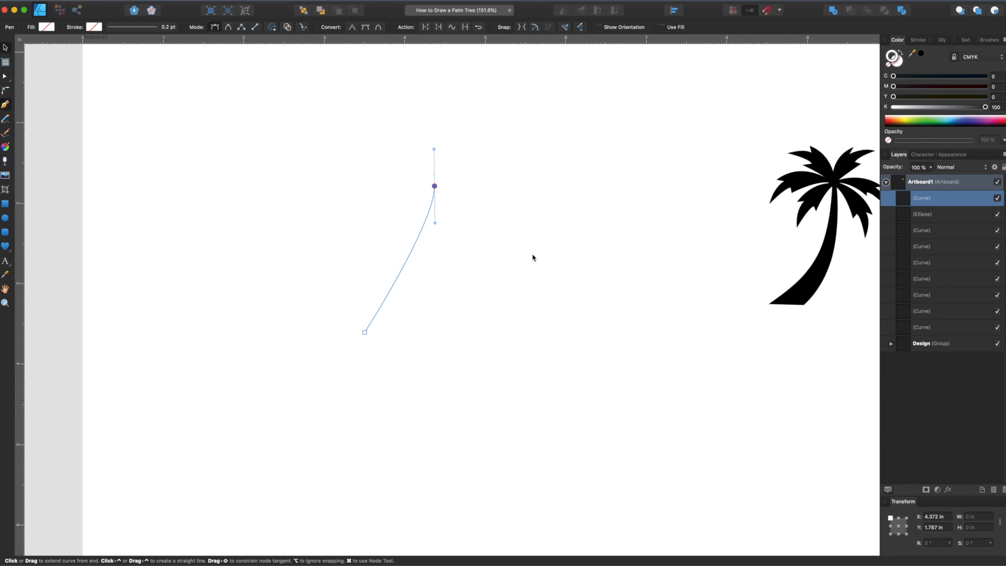
key("v")
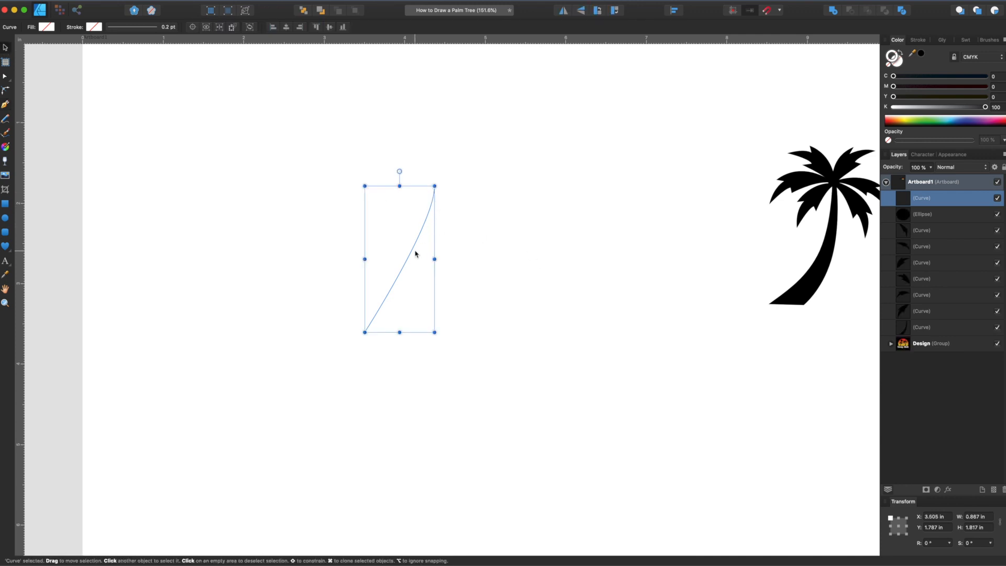
left_click(6, 104)
left_click(5, 77)
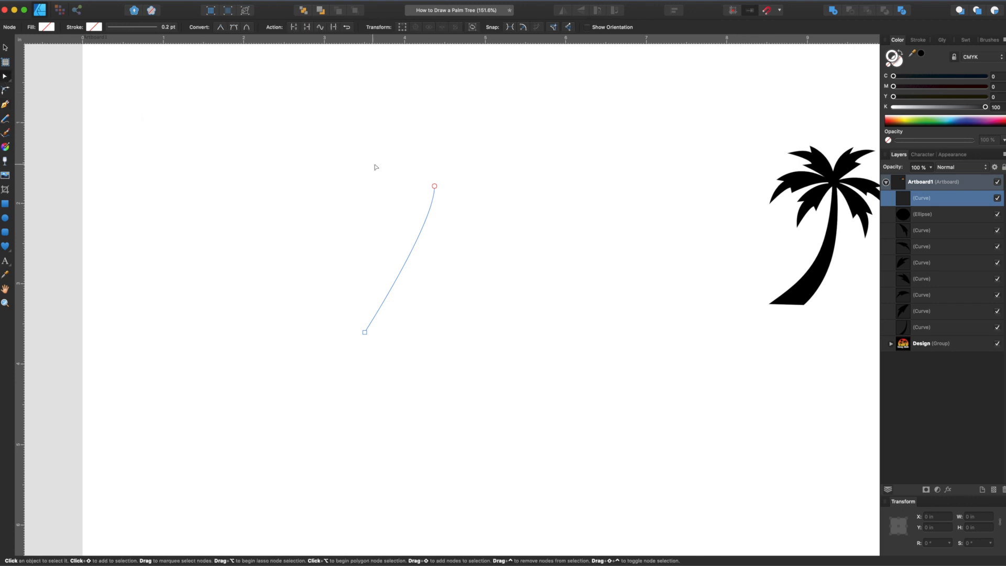
left_click(435, 186)
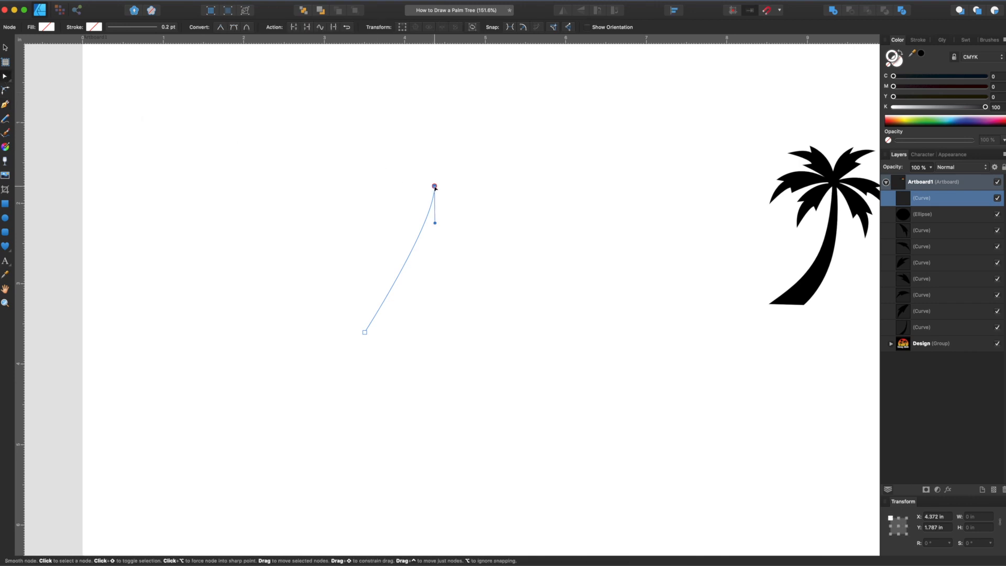
key("super+z")
key("super+z")
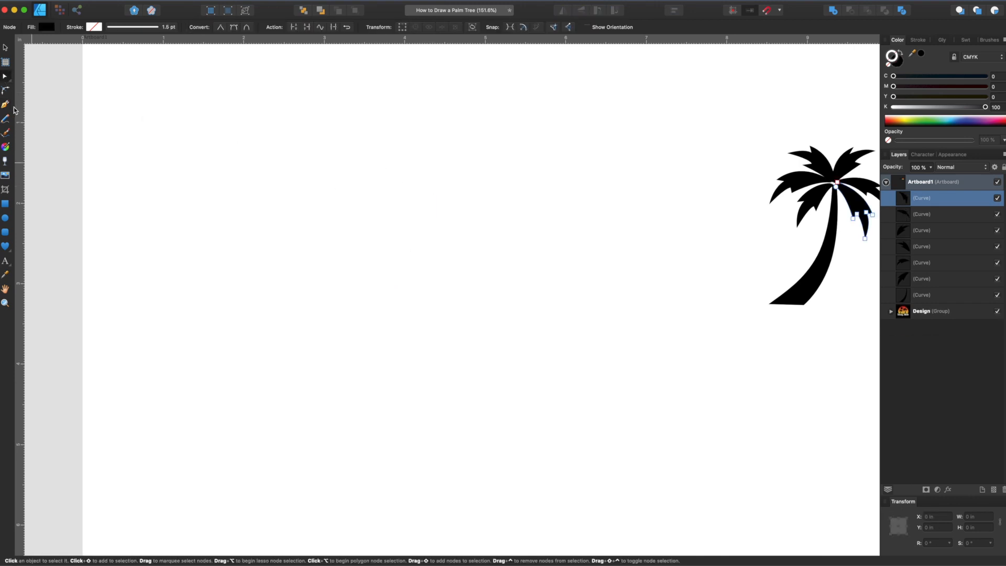
Draw a curved trunk guide with the Pen tool in the empty area, about 0.9 in wide and 1.55 in tall, bending down-left
left_click(4, 106)
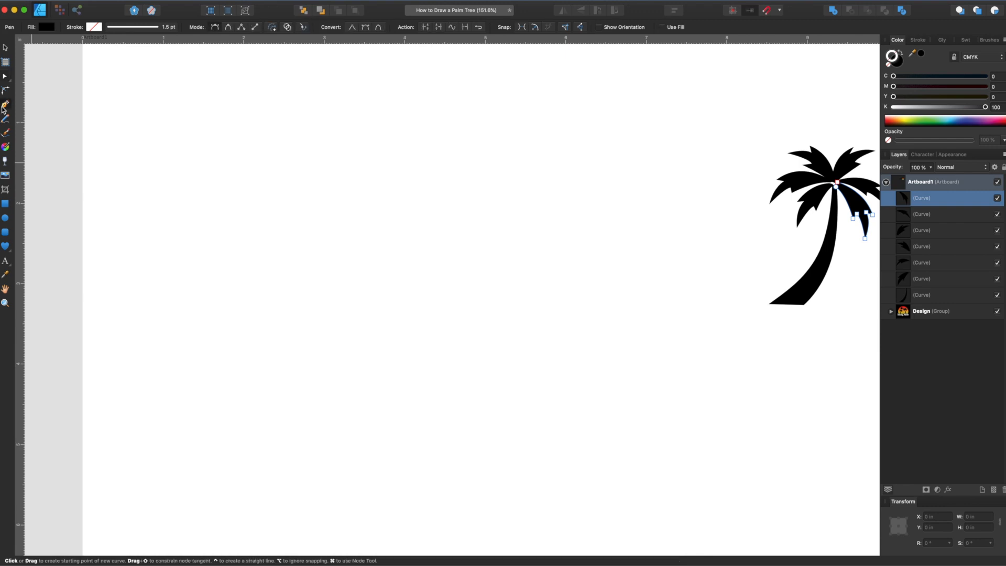
left_click(478, 209)
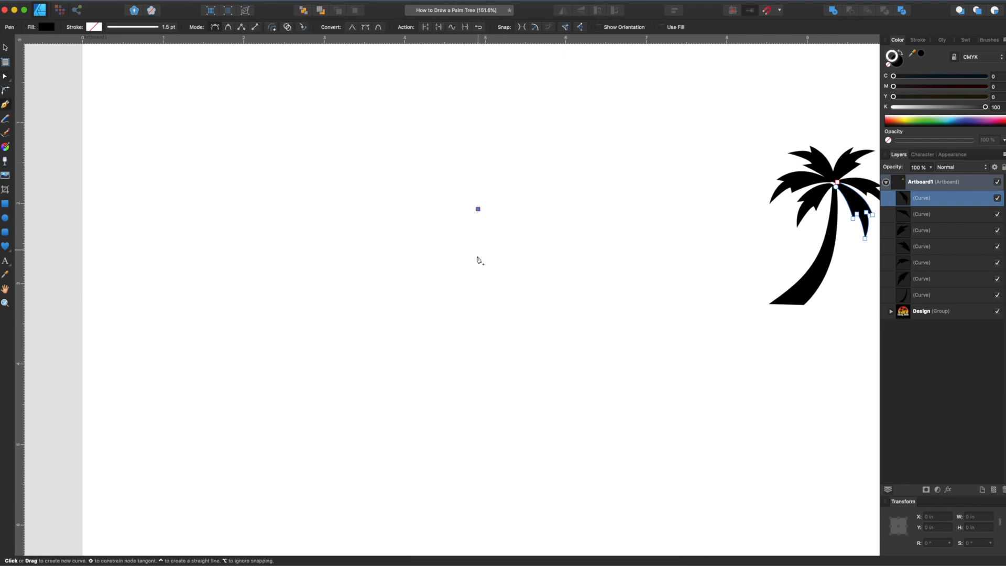
left_click_drag(406, 333, 334, 370)
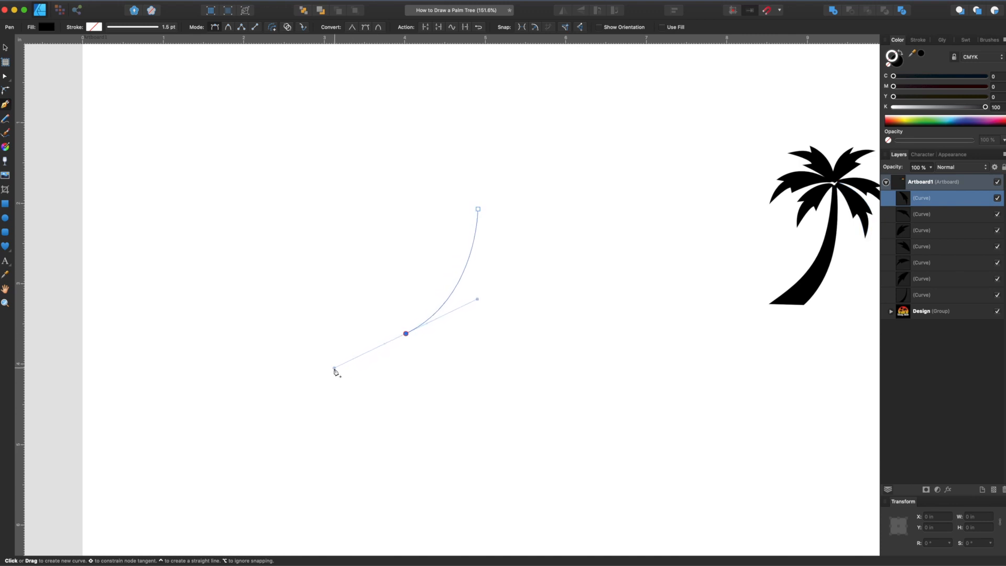
left_click_drag(334, 370, 331, 371)
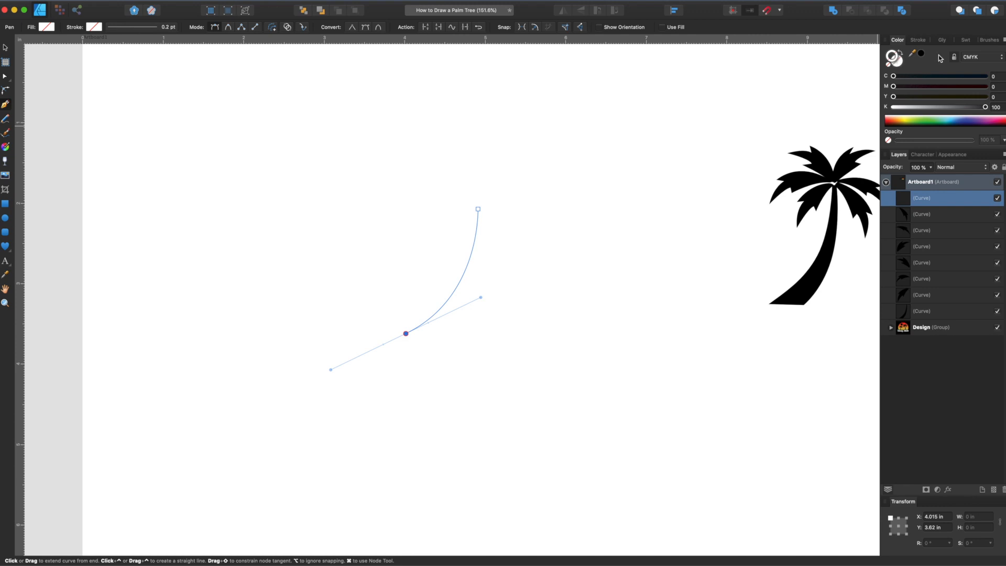
Set the trunk guide's stroke colour to cyan with C 100, M 0, Y 0, K 0
left_click(921, 54)
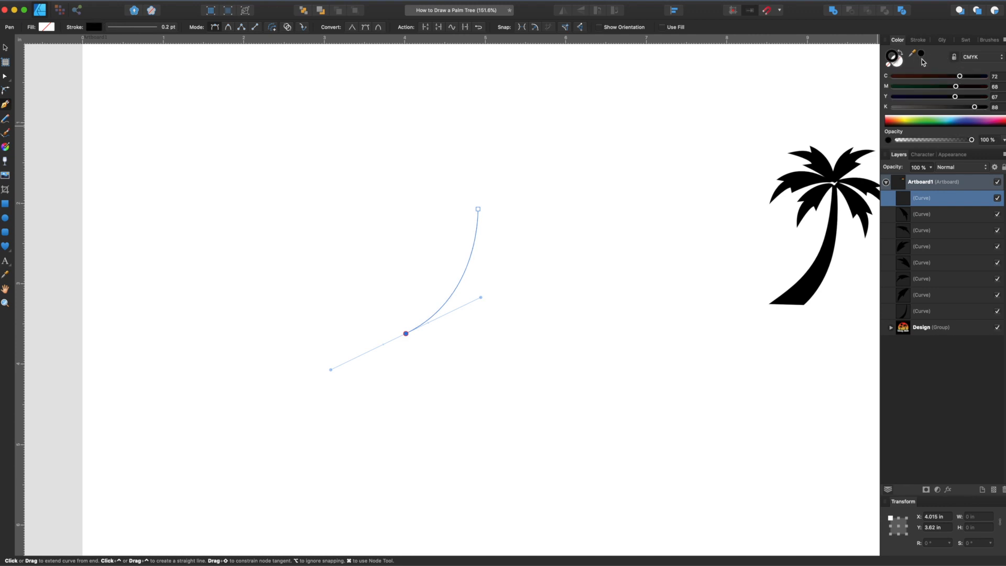
mouse_move(960, 76)
left_mouse_down()
mouse_move(986, 77)
mouse_move(875, 109)
left_mouse_up()
left_click_drag(955, 97, 785, 100)
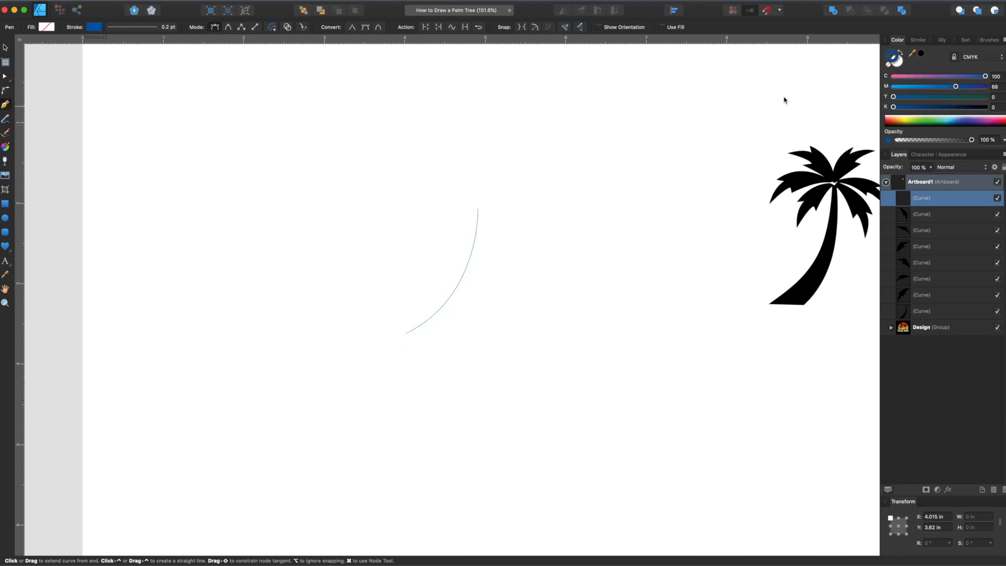
left_click_drag(957, 86, 636, 88)
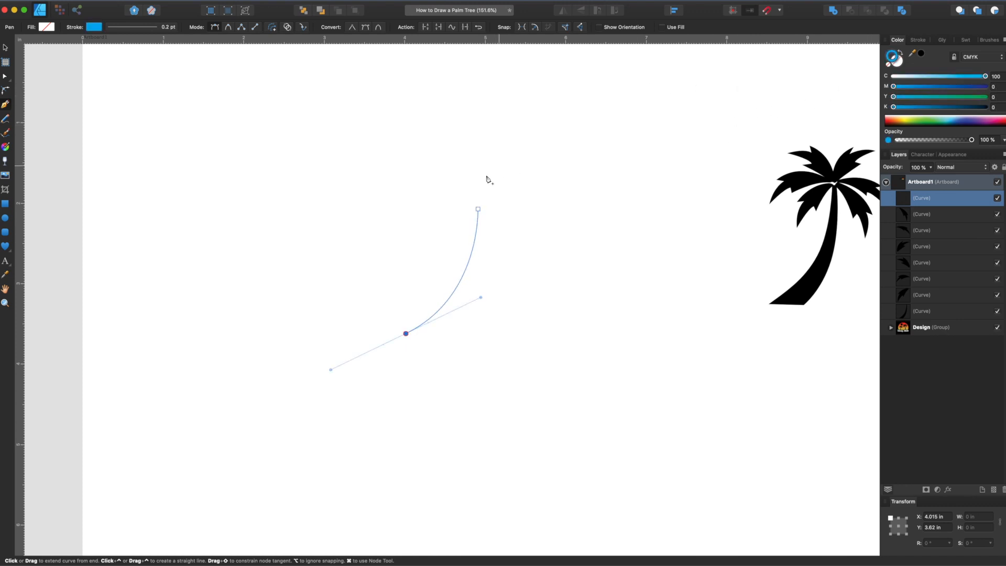
Set the trunk guide's stroke width to 1 pt and deselect the curve
left_click(918, 40)
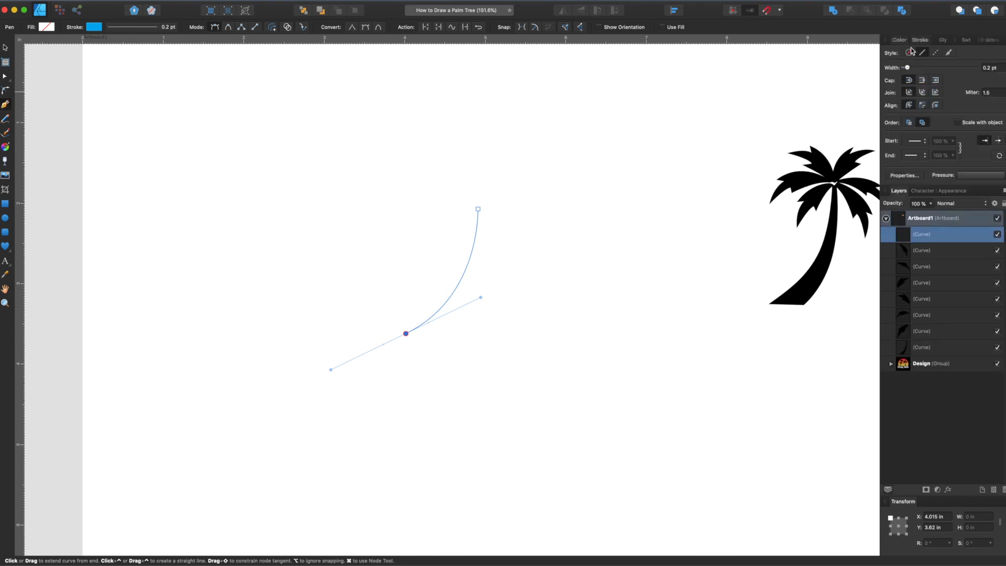
left_click_drag(907, 67, 918, 68)
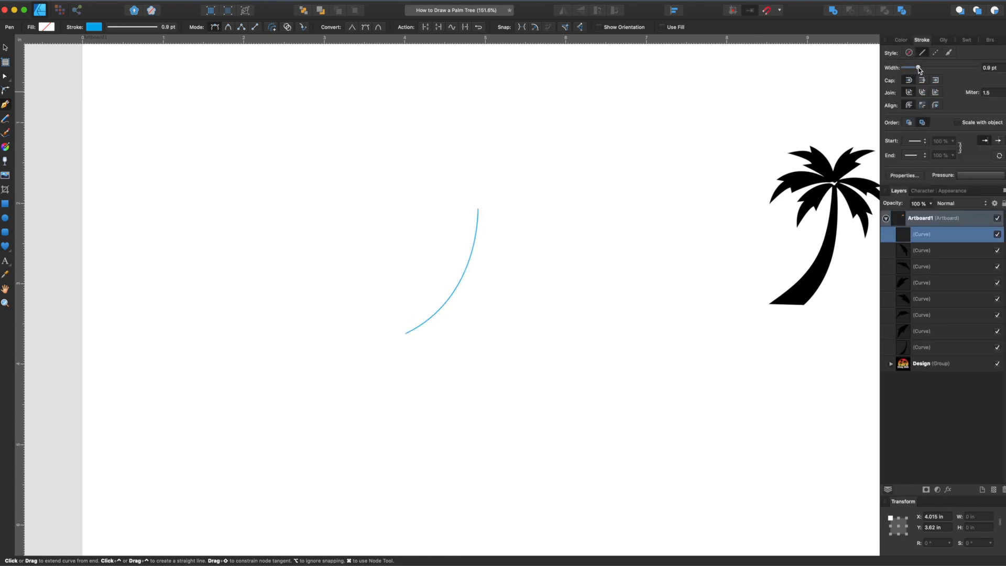
left_click_drag(920, 67, 921, 67)
left_click(6, 47)
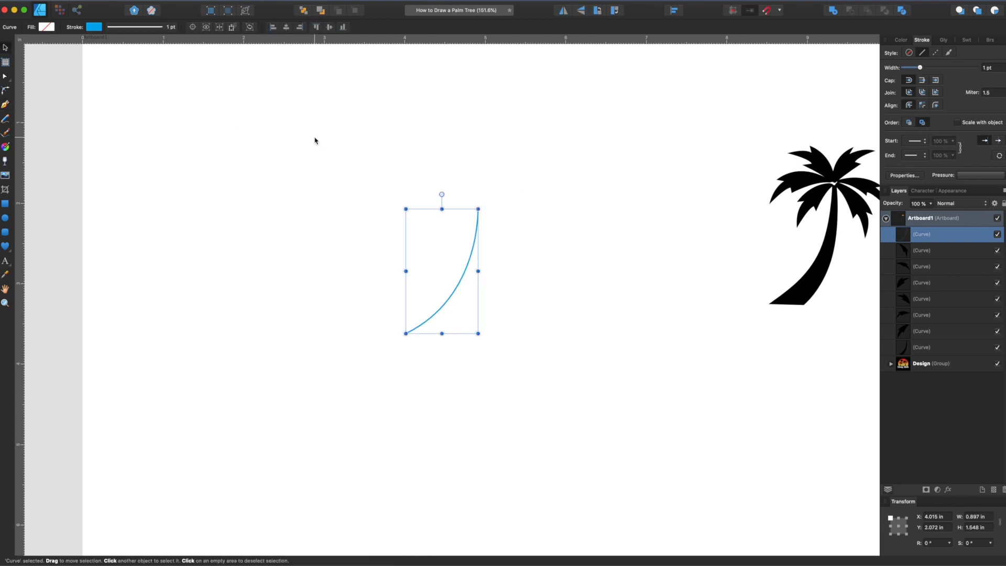
left_click(424, 216)
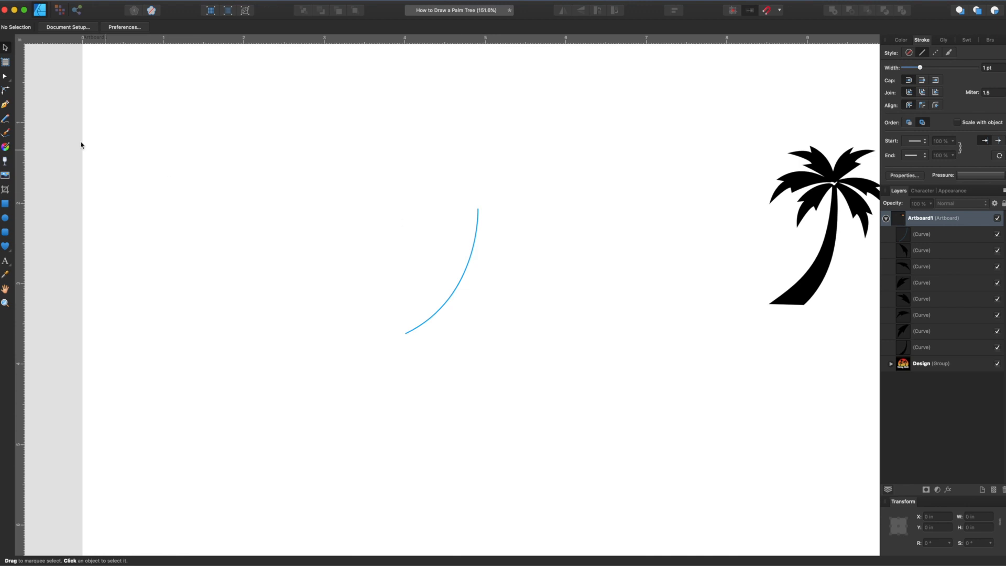
Draw a short frond guide curve from the trunk's top, arching down-left to about X 4.03 in, Y 2.35 in
left_click(6, 104)
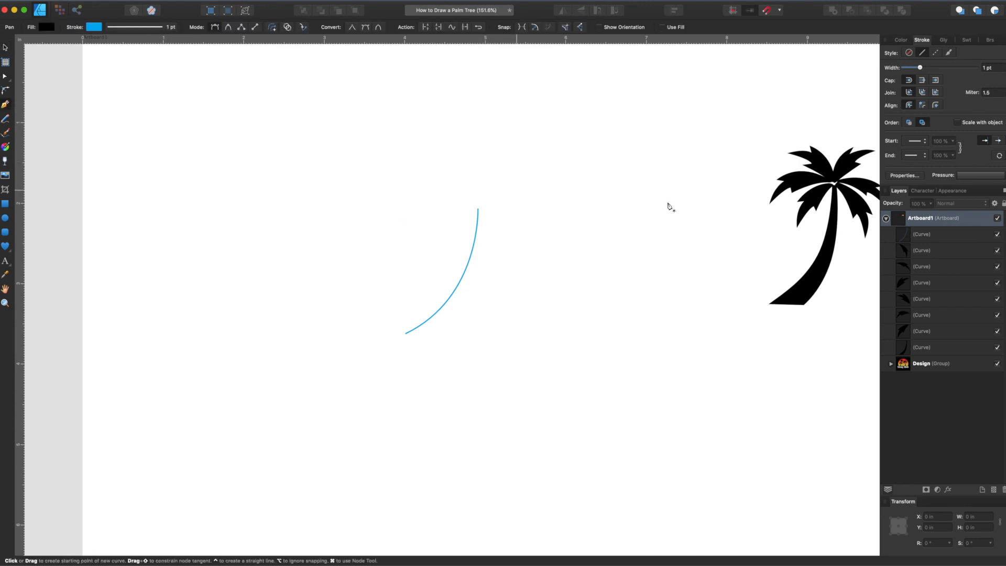
left_click(478, 208)
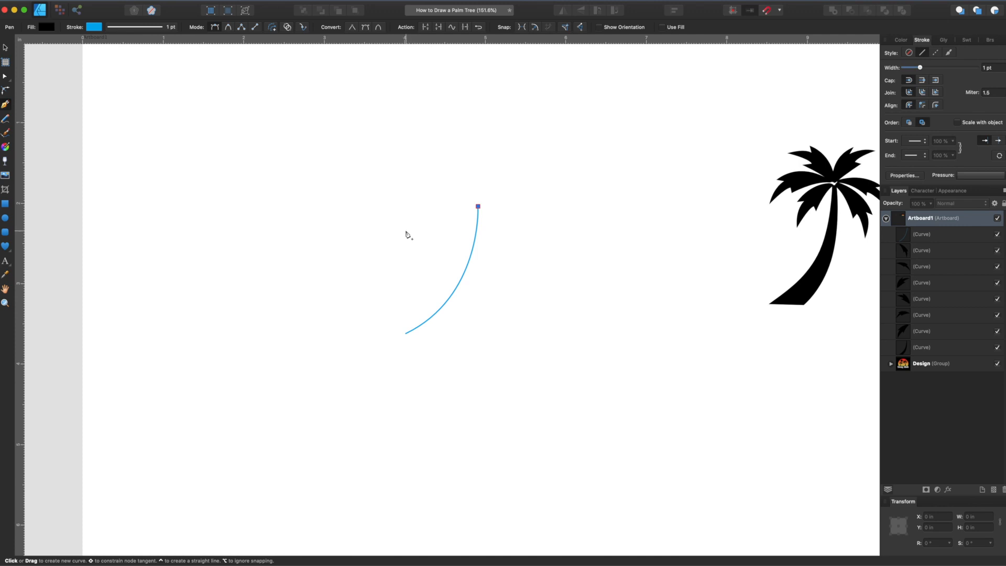
left_click_drag(407, 232, 385, 270)
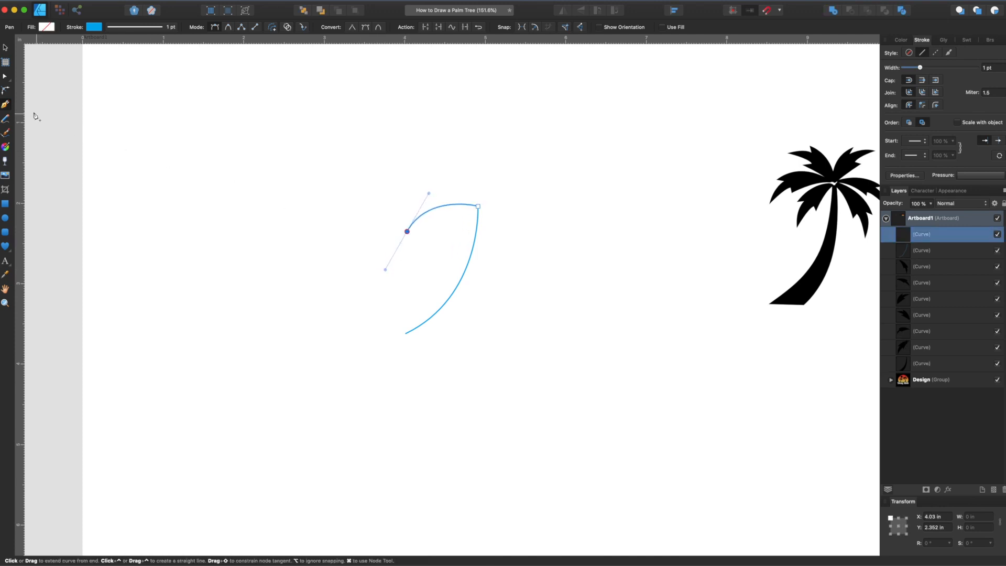
left_click(5, 77)
left_click(462, 171)
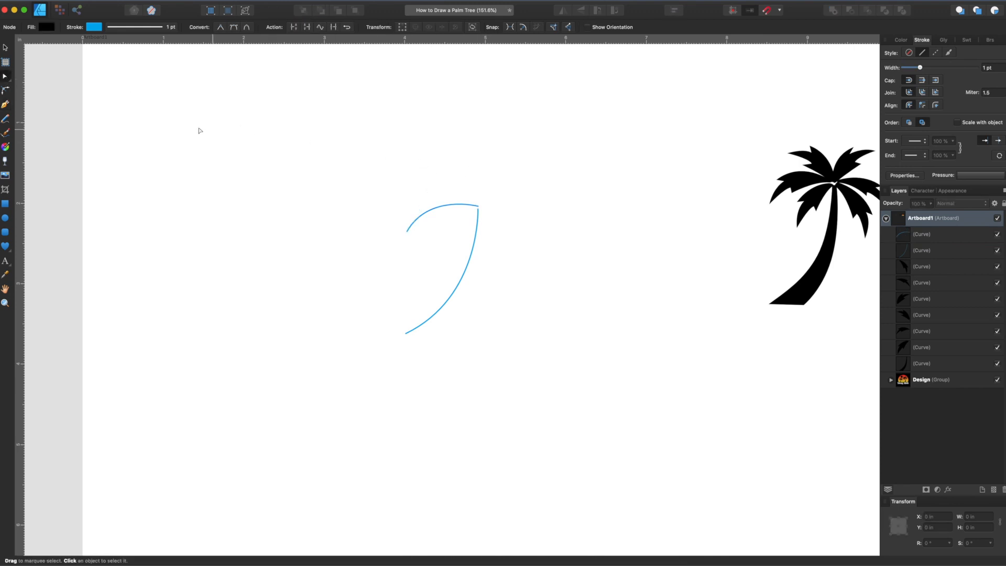
Draw a longer frond guide above the first, arching from the trunk's top to about X 3.58 in, Y 1.92 in
left_click(4, 106)
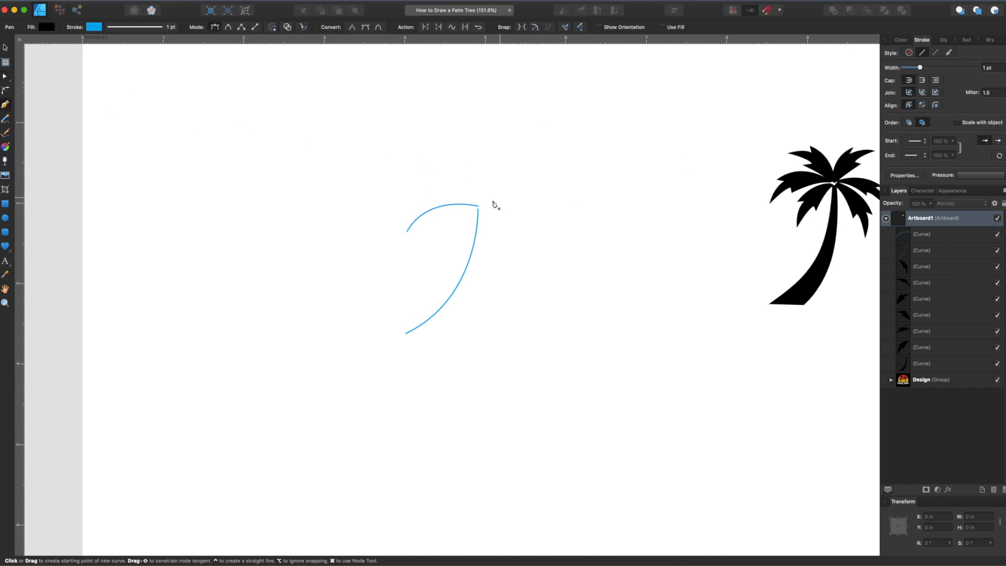
left_click(476, 204)
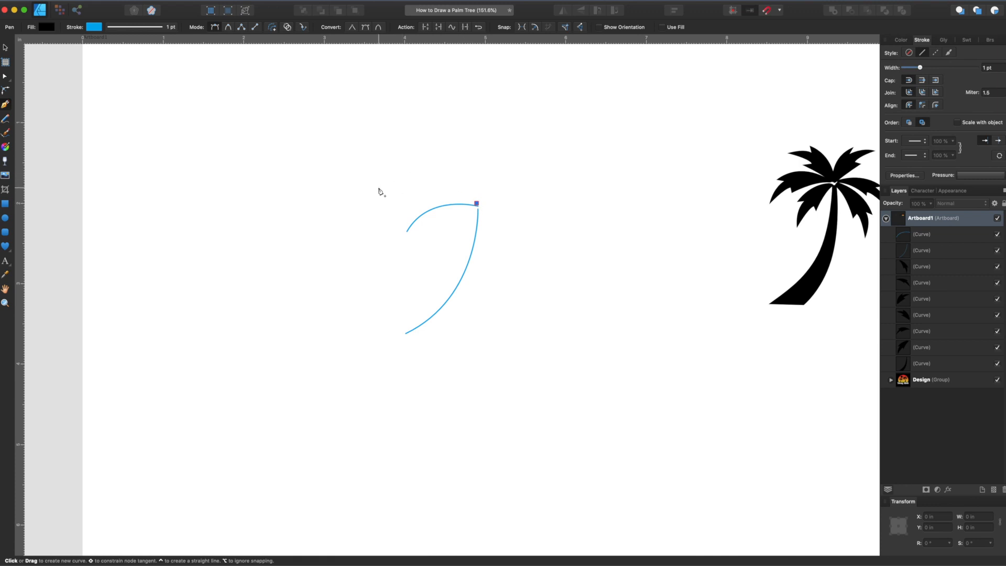
left_click_drag(371, 197, 314, 249)
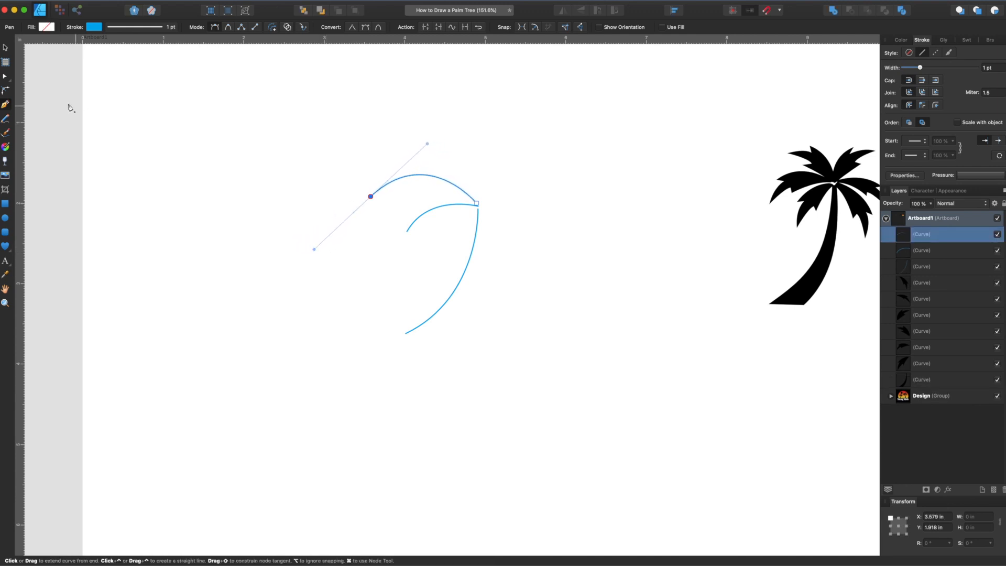
left_click(5, 76)
left_click(484, 164)
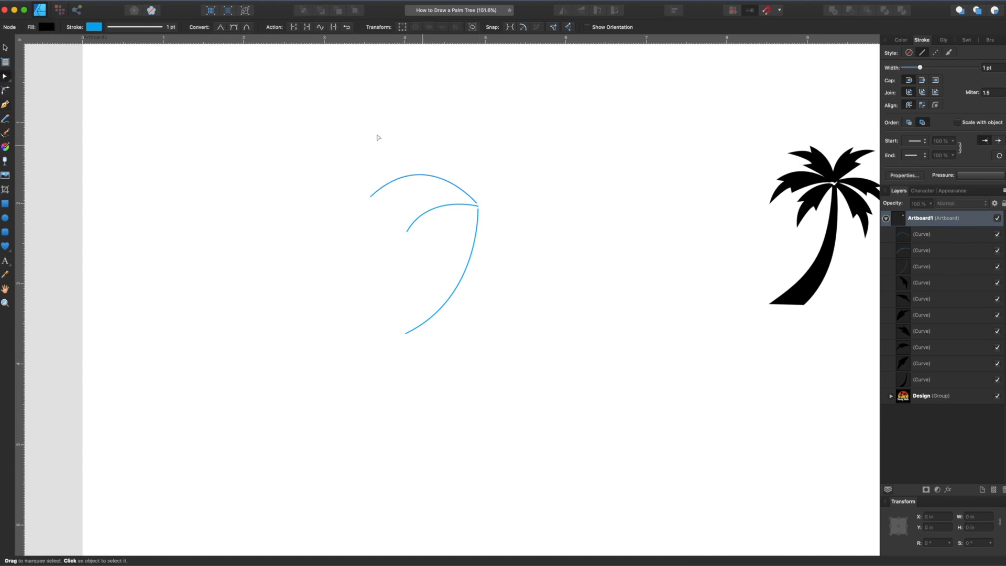
Draw a third frond guide curve from the trunk's top, arching steeply up-left above the other two
left_click(5, 104)
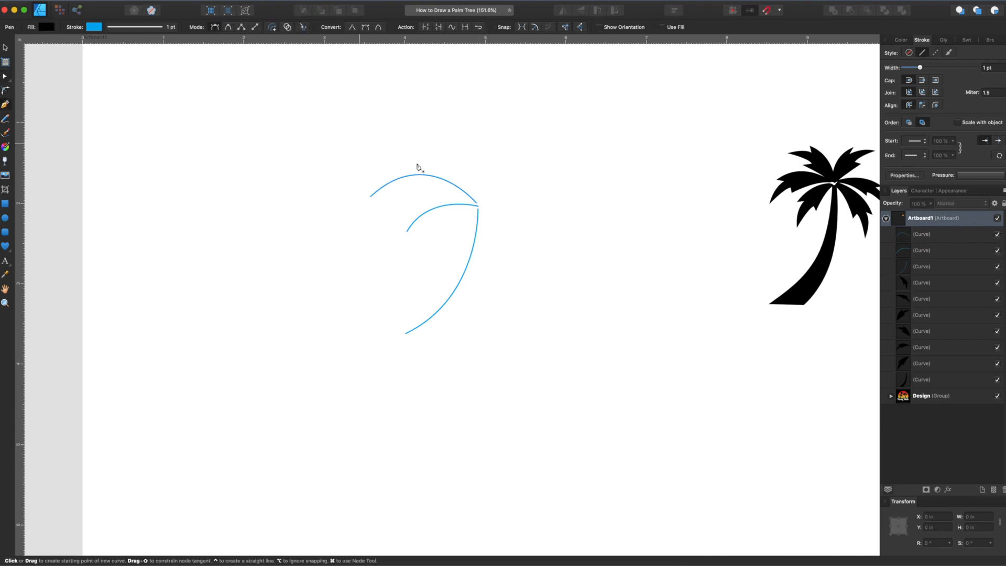
left_click(478, 200)
left_click_drag(403, 138, 351, 154)
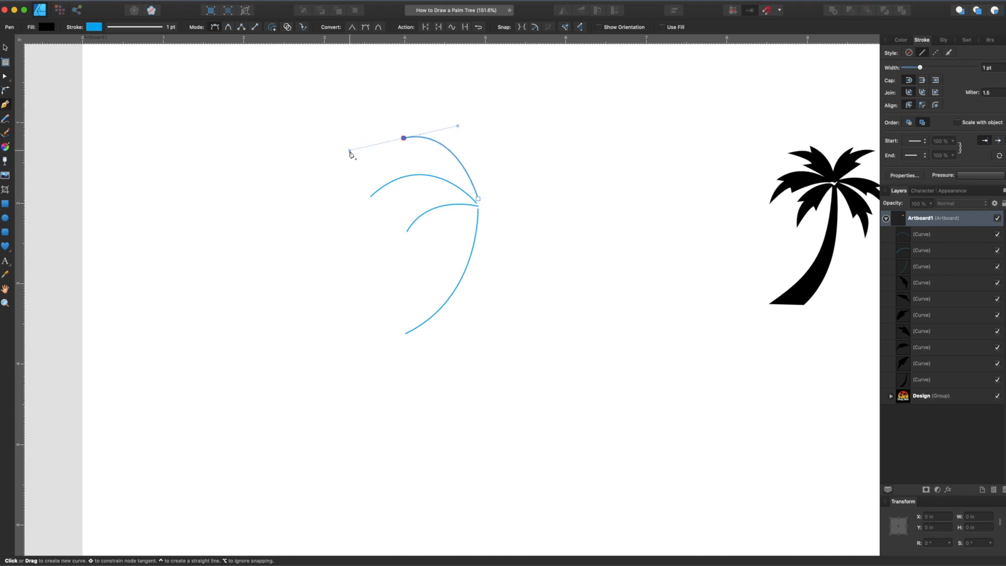
left_click(6, 77)
left_click(536, 154)
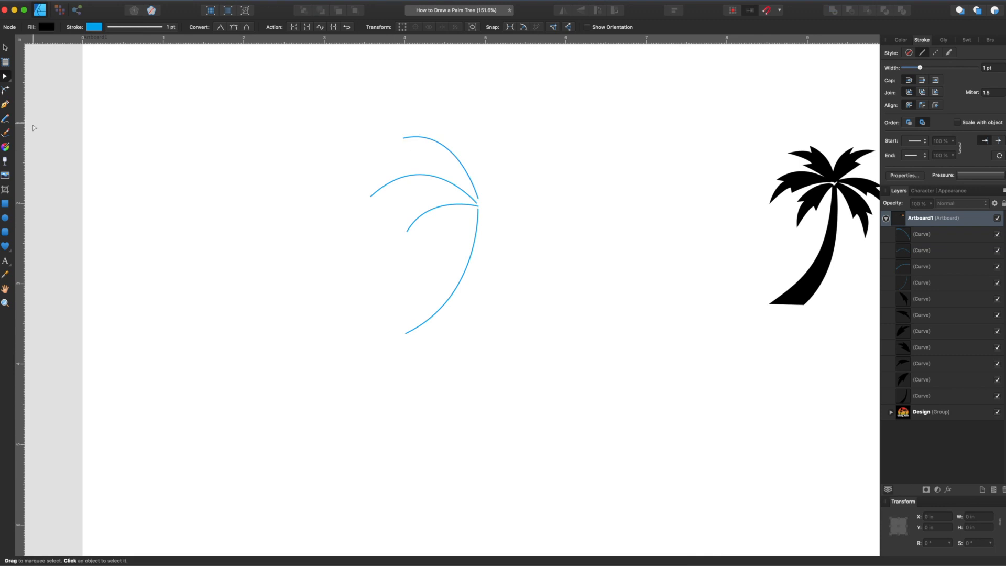
Draw a frond guide curve from the trunk's top, arching up-right to about X 5.62 in, Y 1.23 in, and deselect it
left_click(5, 105)
left_click(478, 200)
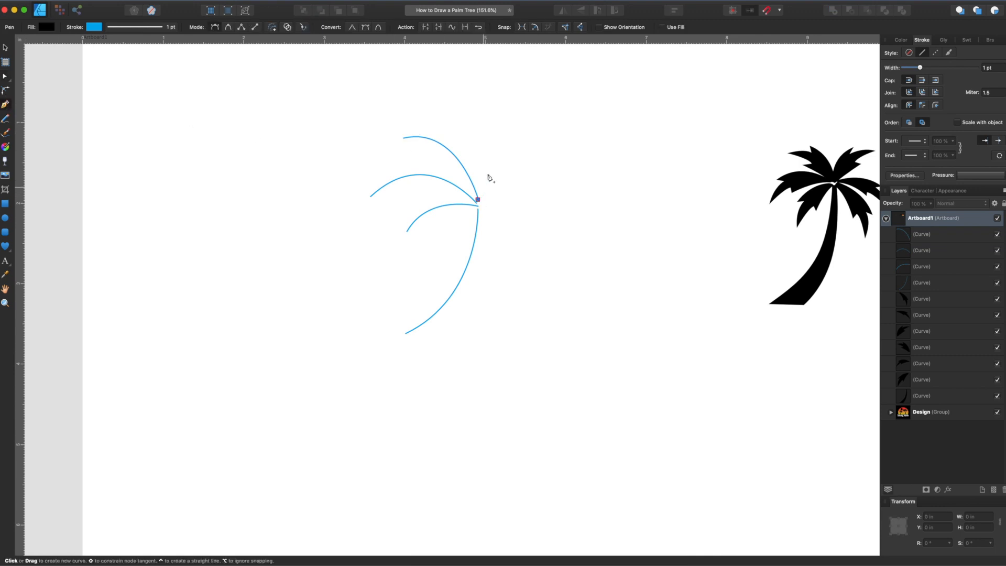
left_click_drag(535, 140, 591, 140)
left_click(6, 75)
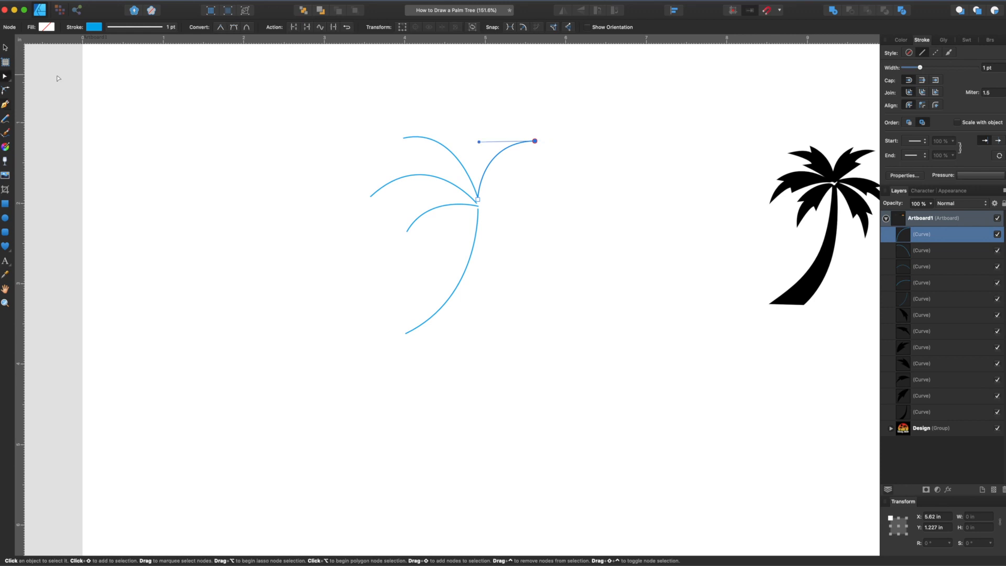
left_click(150, 97)
Draw a second right-hand frond guide from the trunk's top, arching over to about X 5.93 in, Y 2.02 in, and deselect it
left_click(6, 104)
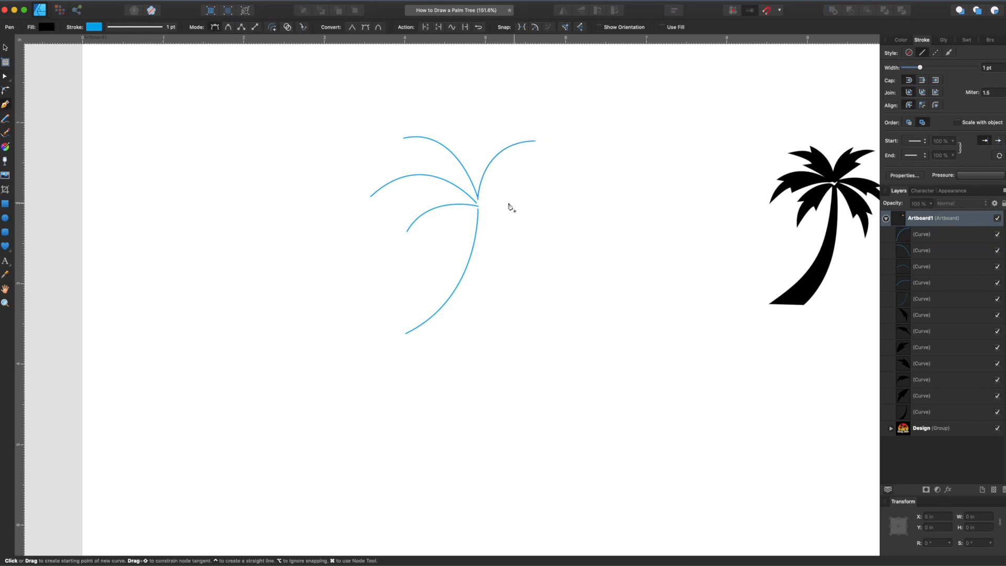
left_click(560, 205)
left_click_drag(560, 205, 609, 244)
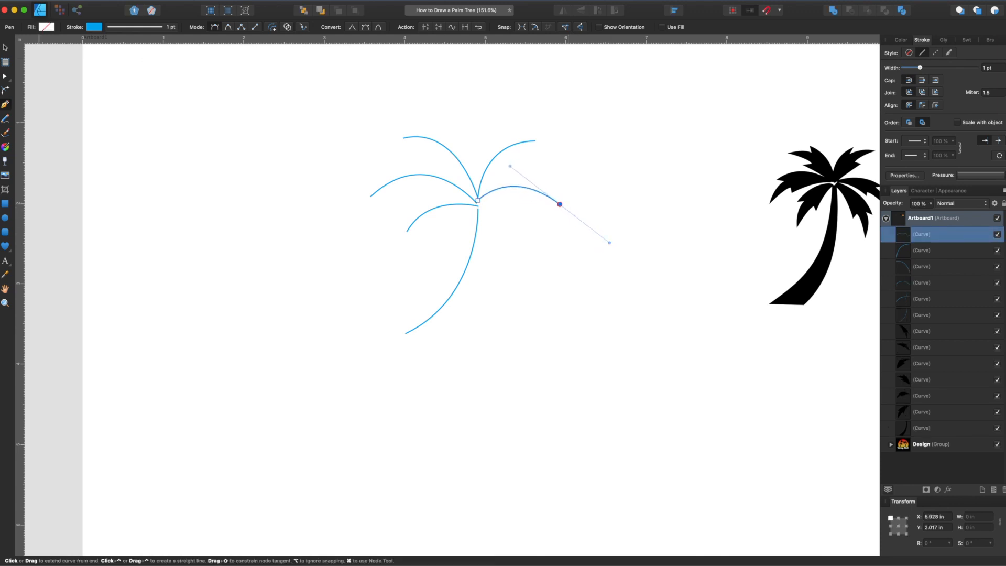
left_click(6, 76)
left_click(132, 102)
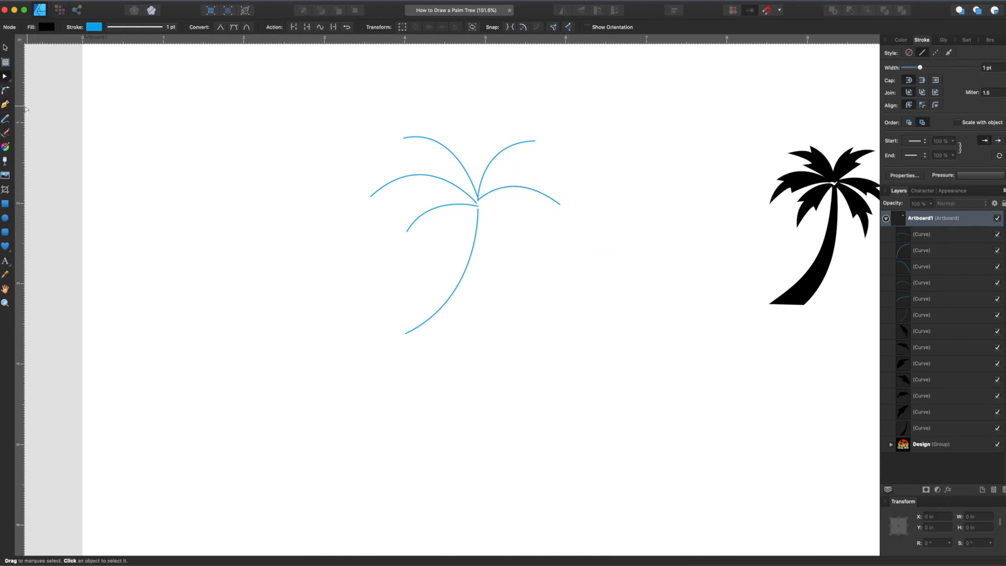
Draw a third right-hand frond guide from the trunk's top, curving down to about X 5.46 in, Y 2.47 in, and deselect it
left_click(6, 106)
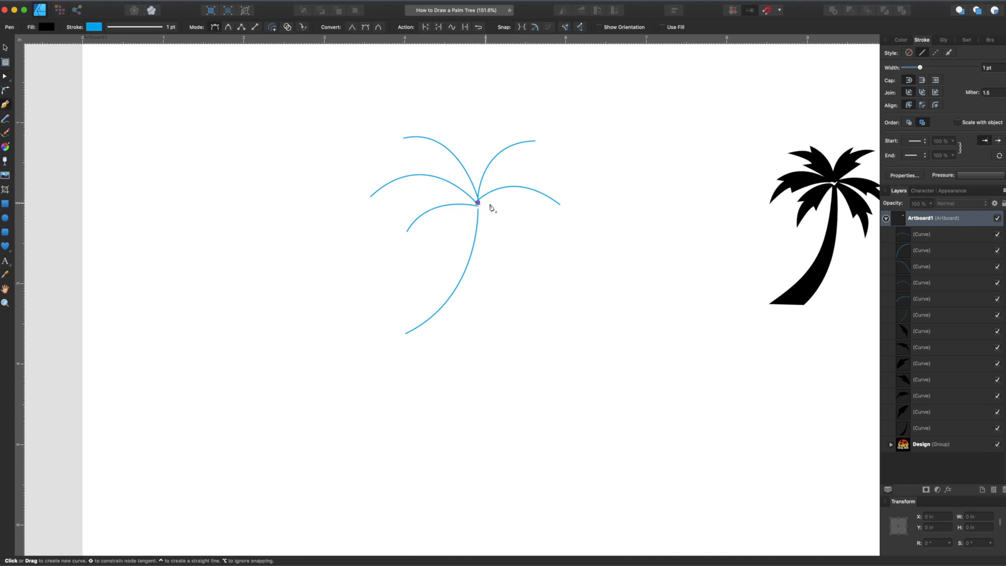
left_click_drag(522, 241, 524, 285)
key("a")
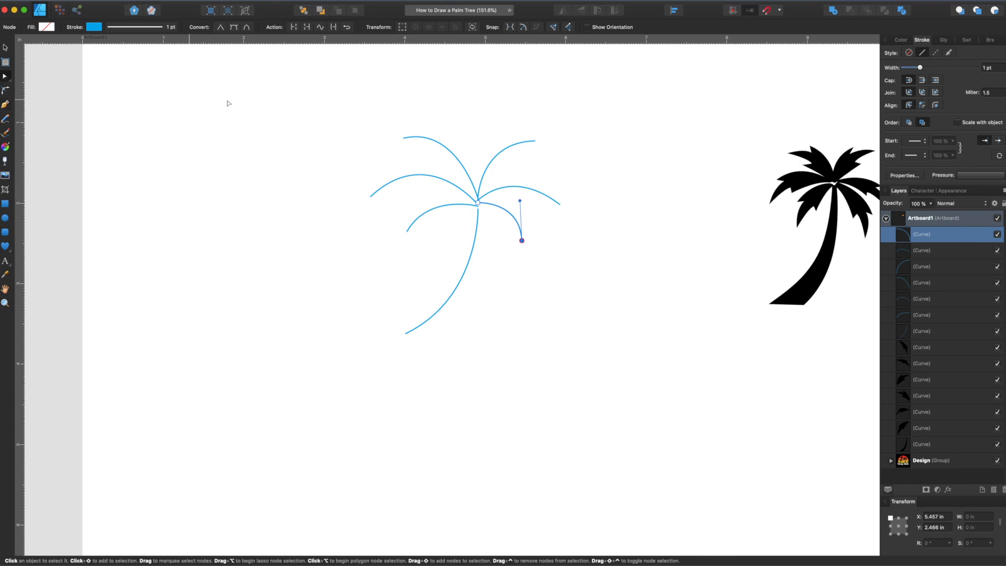
left_click(399, 108)
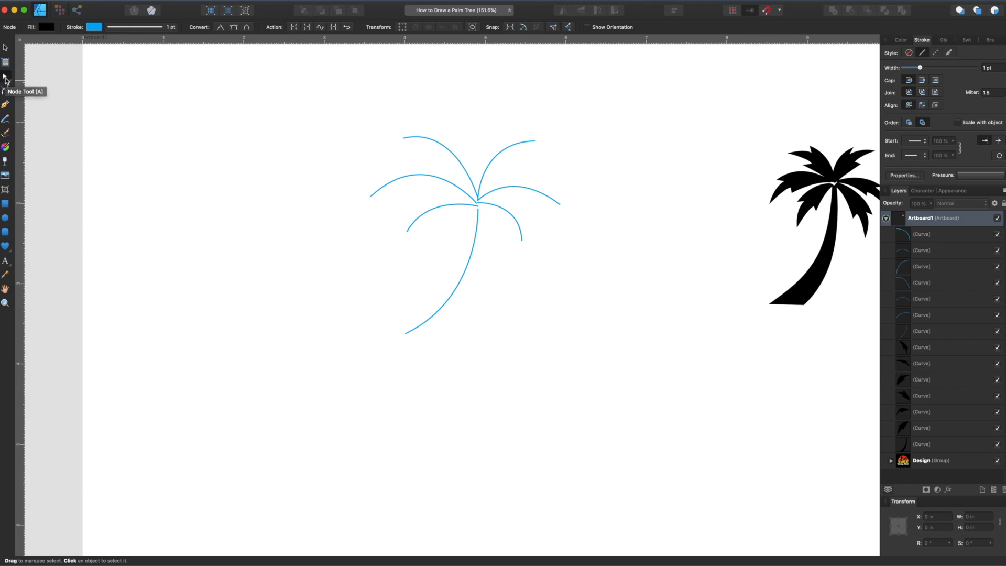
Extend the lowest right frond guide's tip to about X 5.75 in, Y 2.63 in, and adjust its start at the trunk's top
left_click(522, 241)
left_click_drag(523, 242, 537, 251)
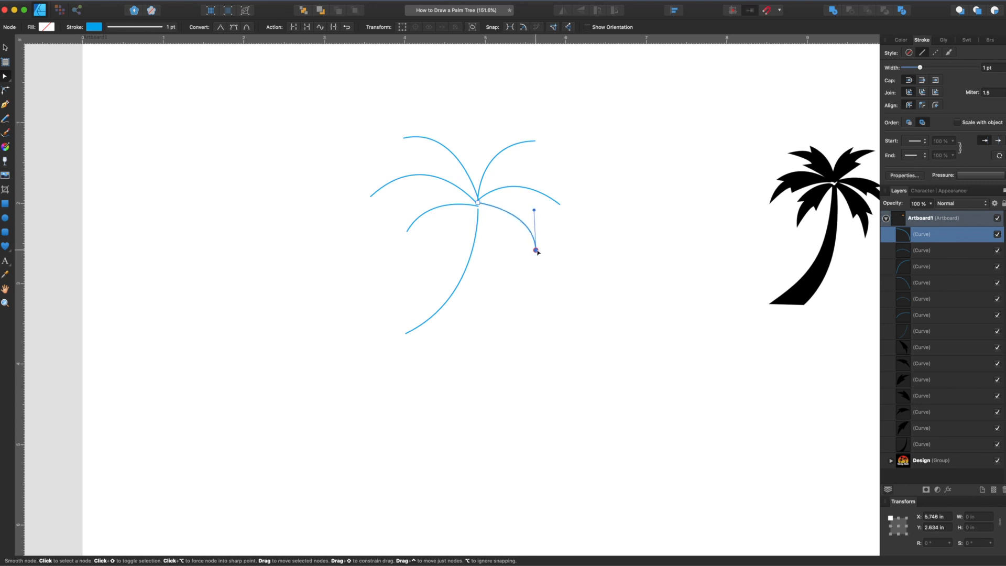
left_click(480, 201)
left_click(478, 203)
Reshape the other two right frond guides, moving the middle tip to about X 6.12 in, Y 2.11 in and the upper to X 5.76 in, Y 1.38 in
left_click_drag(559, 204, 575, 211)
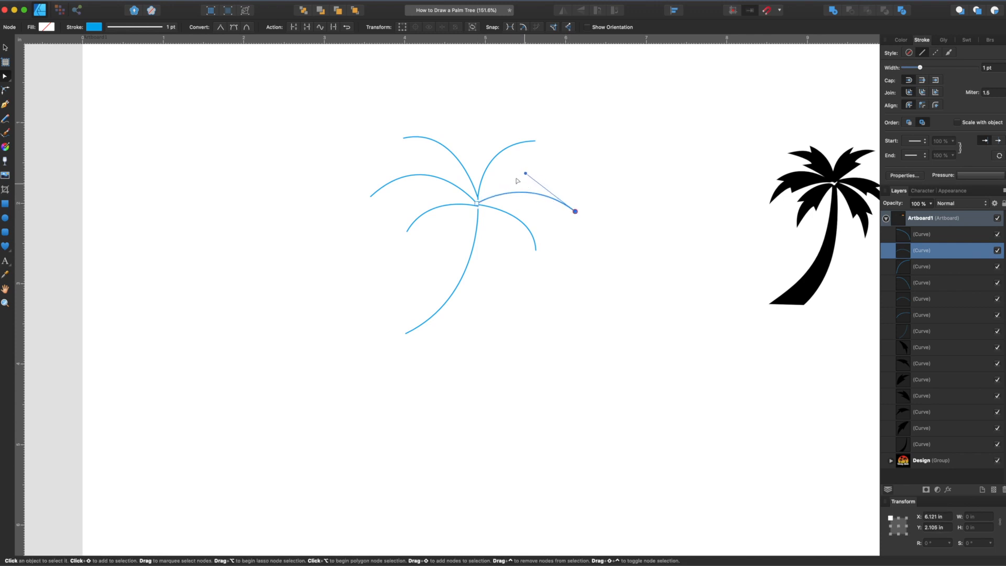
left_click_drag(524, 172, 523, 163)
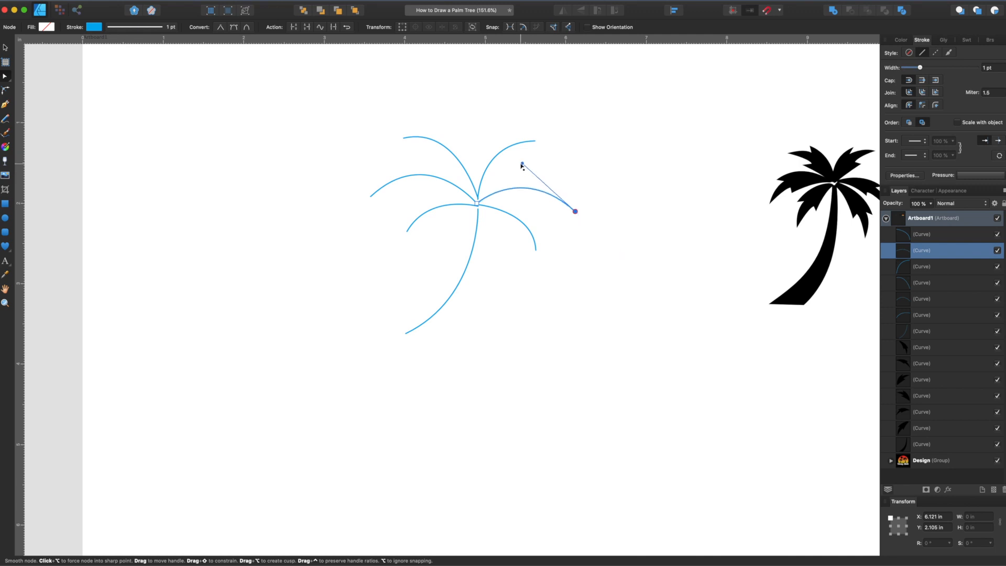
left_click(534, 141)
left_click_drag(535, 141, 546, 153)
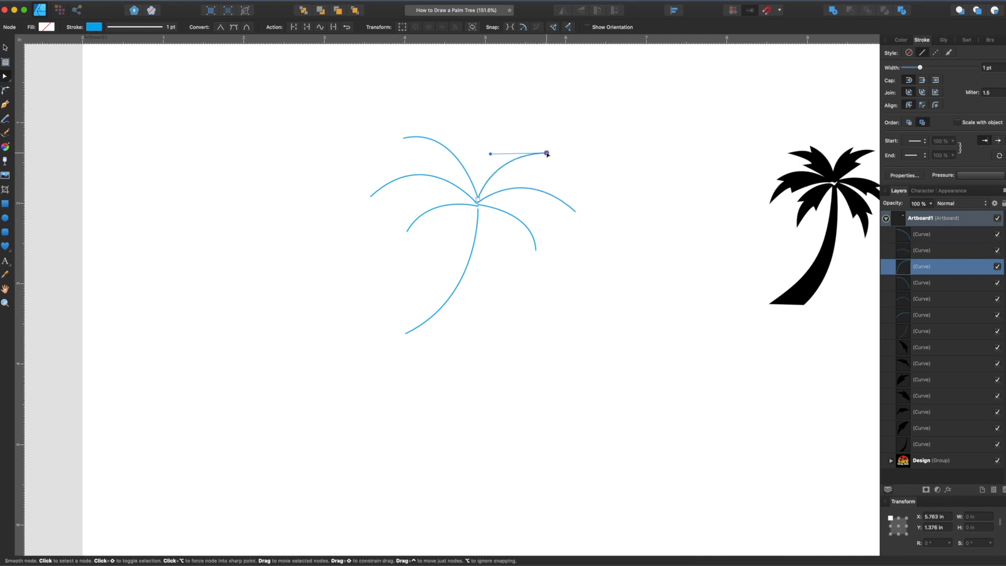
Shorten the upper left frond guide to about X 4.16 in, Y 1.31 in and the middle left to X 3.86 in, Y 1.92 in, flattening its arch
left_click(405, 140)
left_click_drag(404, 140, 469, 150)
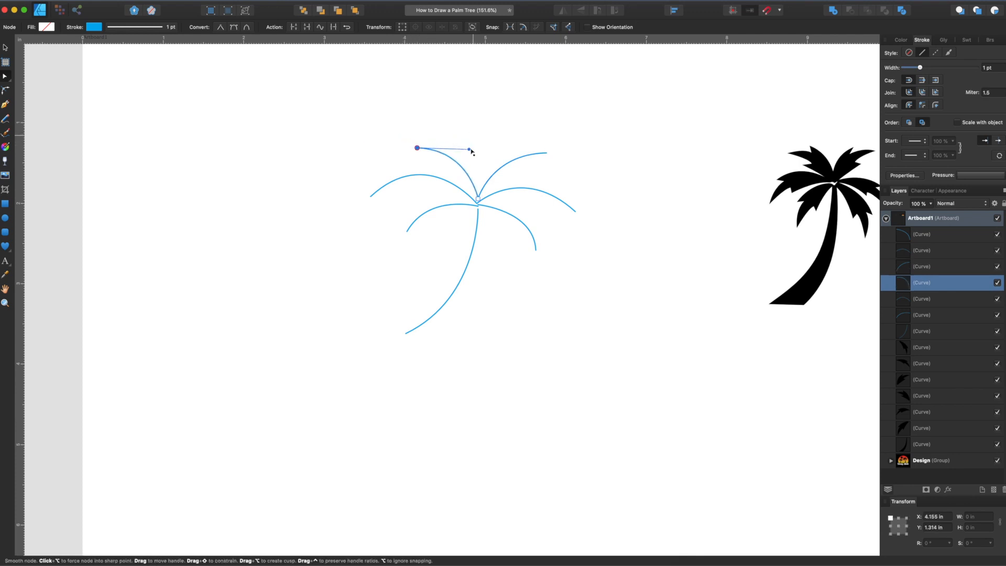
left_click(370, 198)
left_click_drag(372, 197, 394, 197)
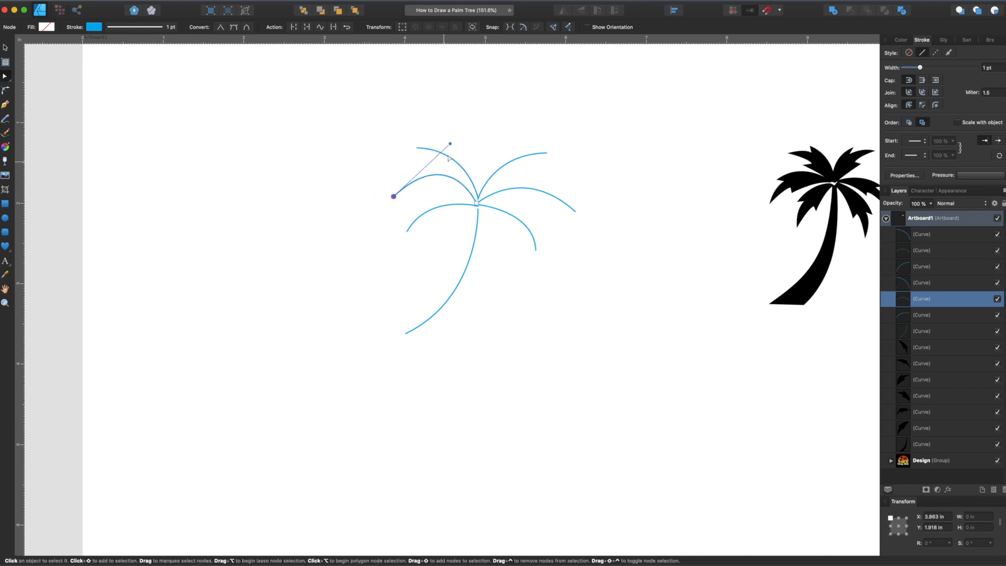
left_click_drag(450, 145, 454, 161)
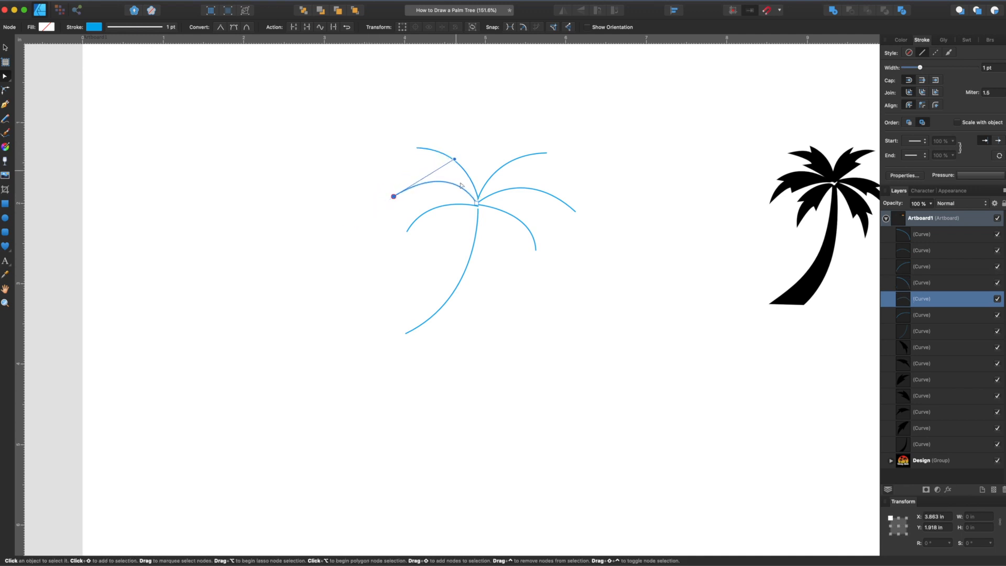
Move the lowest left frond guide's base to about X 4.91 in, Y 1.98 in and its tip to about X 4.14 in, Y 2.35 in, then deselect
left_click(458, 207)
left_click(464, 204)
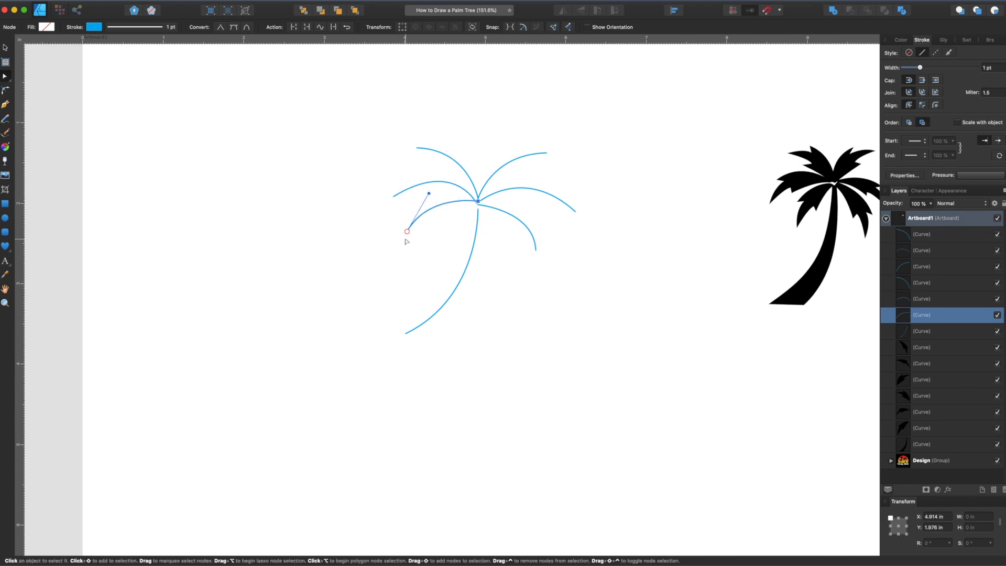
left_click_drag(408, 232, 413, 231)
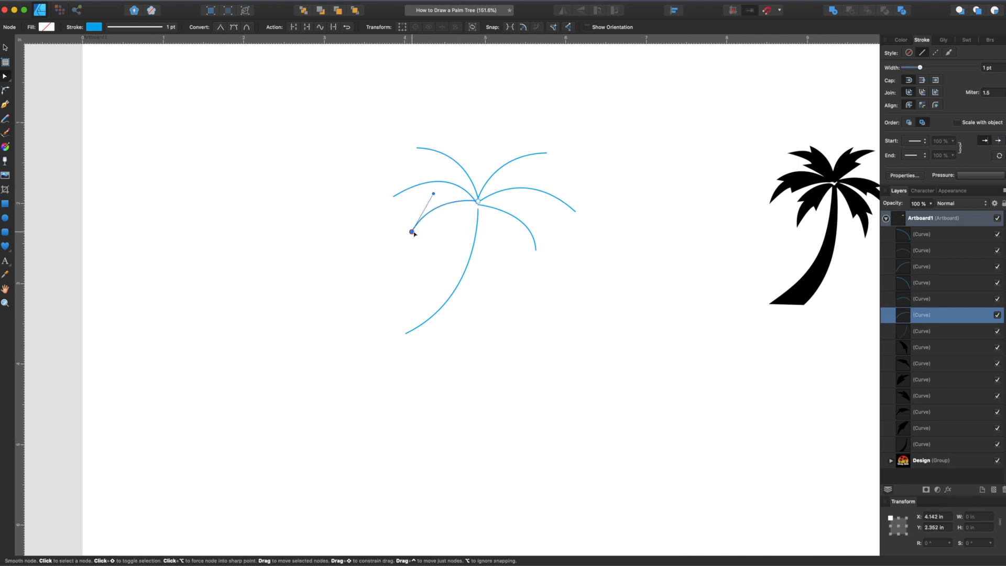
left_click(513, 243)
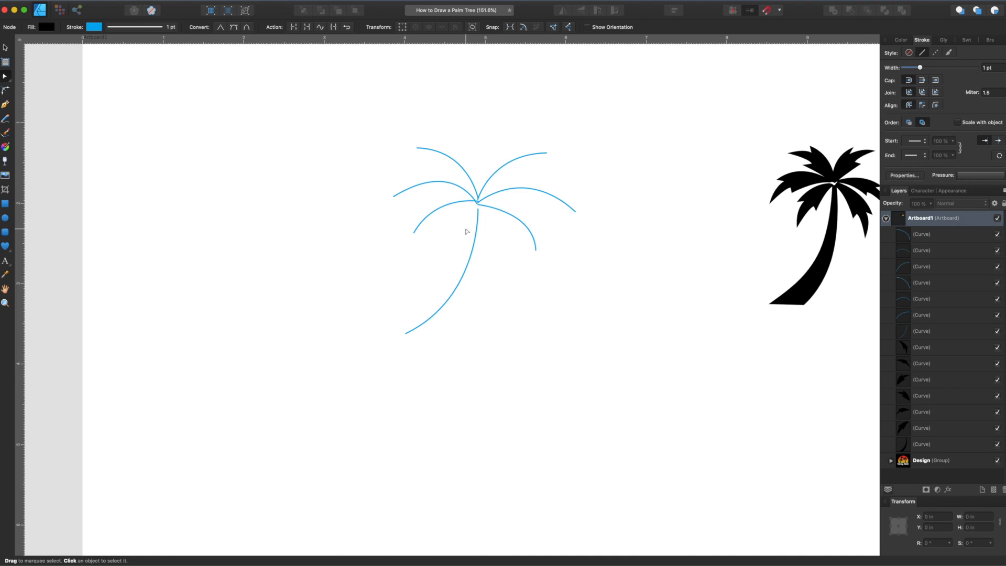
Draw a closed trunk outline around the trunk guide, narrow at the top, with a flat base from about X 4.33 in to X 3.70 in at Y 3.69 in
left_click(4, 106)
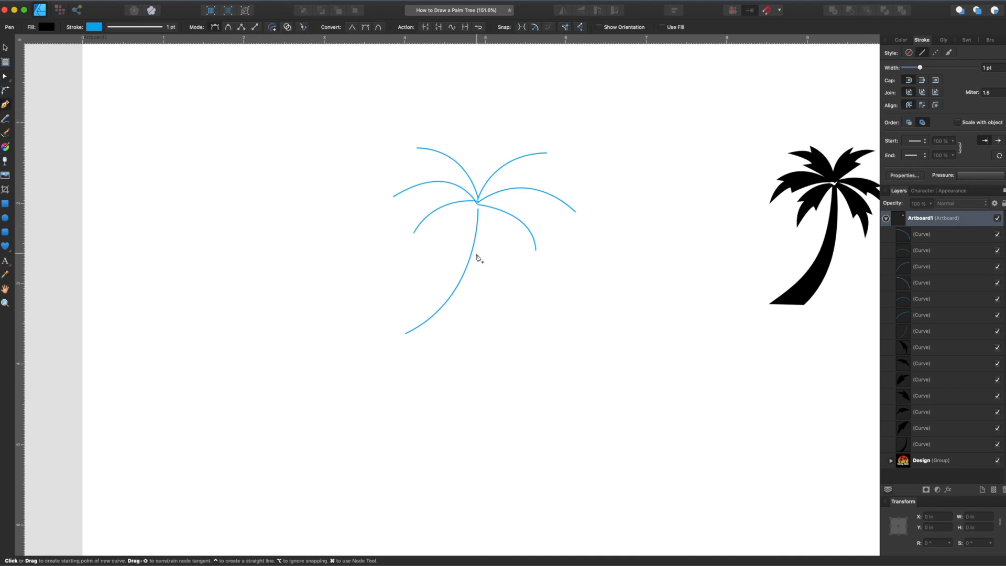
left_click(482, 208)
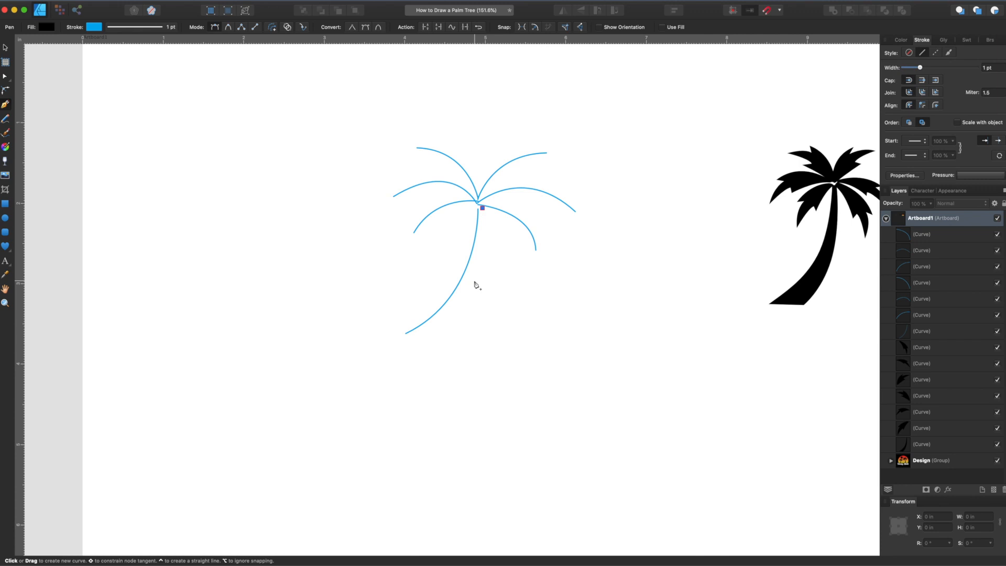
left_click_drag(477, 278, 468, 310)
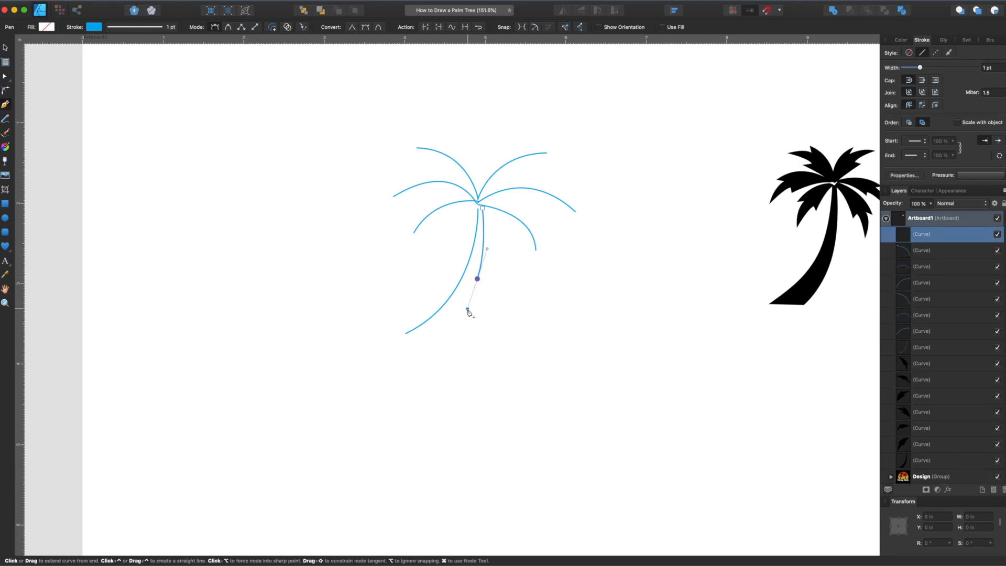
left_click(431, 340)
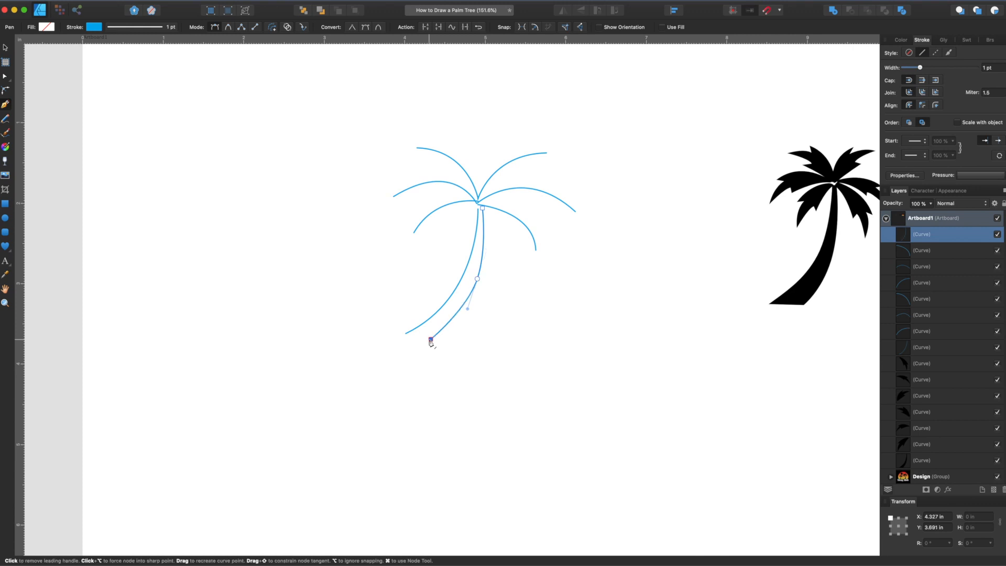
left_click(381, 340)
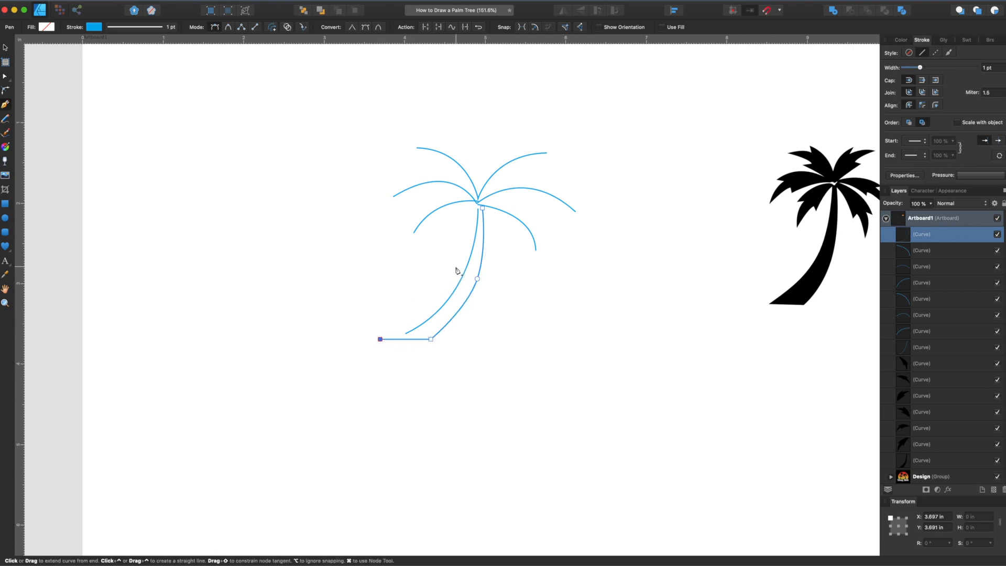
left_click_drag(456, 268, 473, 221)
left_click(473, 206)
left_click(483, 208)
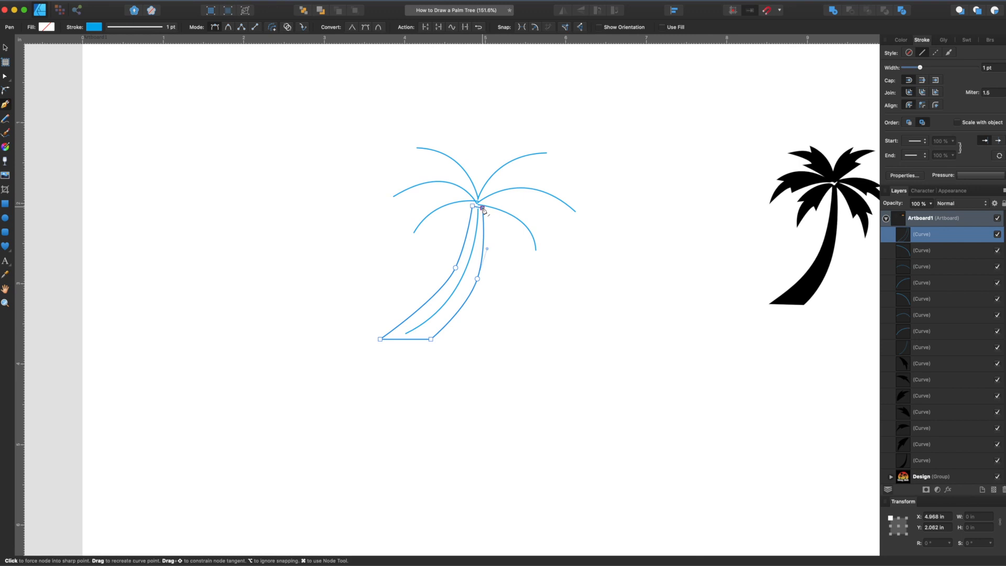
Refine the trunk outline's right side and widen its base, placing the bottom-left corner at about X 3.67 in, Y 3.69 in
left_click(6, 76)
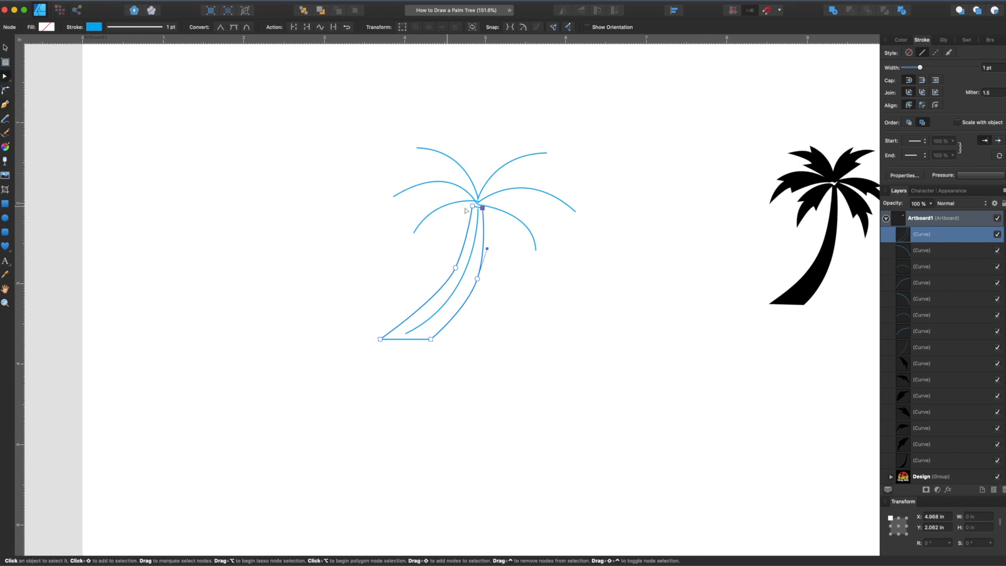
left_click_drag(483, 209, 482, 207)
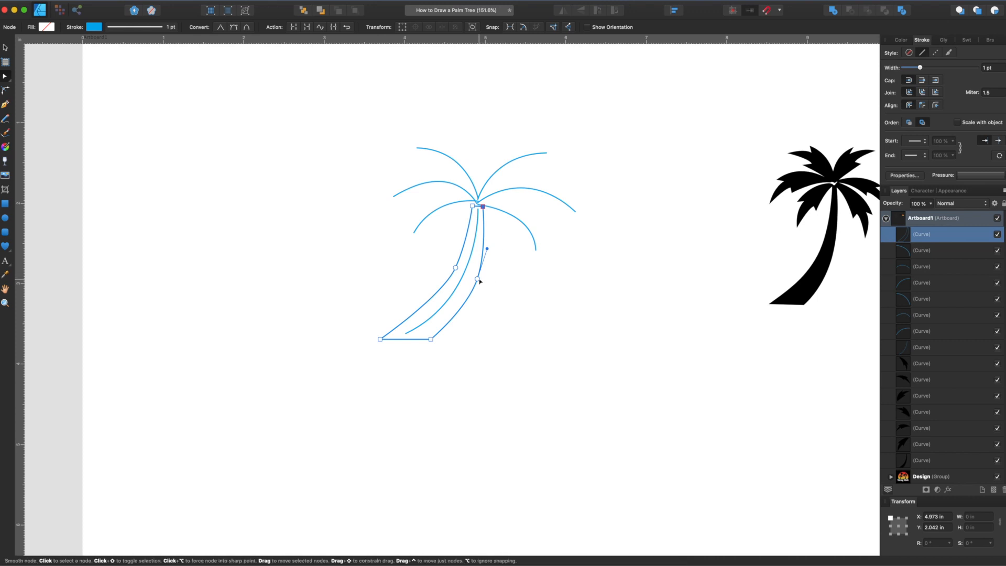
left_click_drag(479, 281, 467, 310)
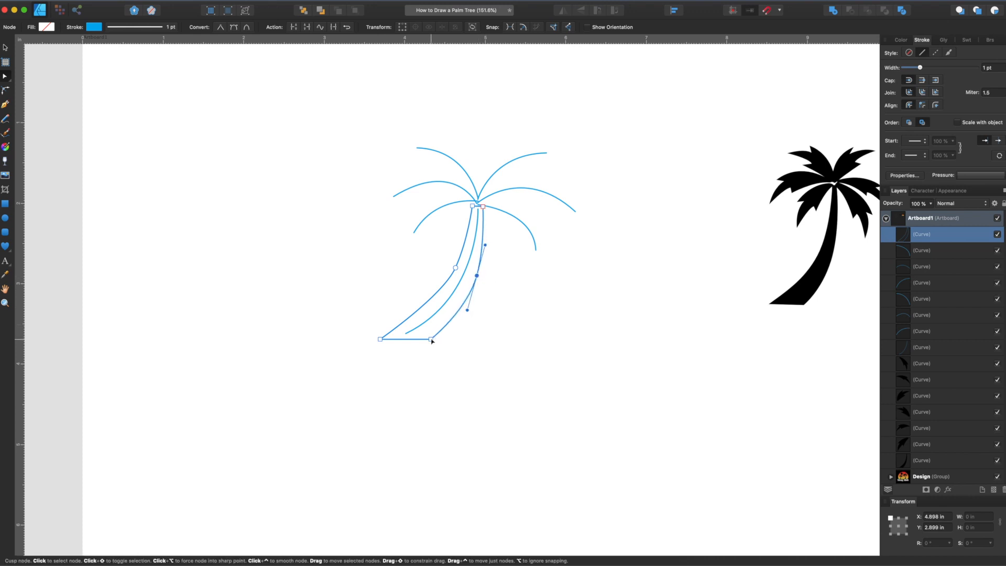
left_click(432, 339)
left_click(377, 339)
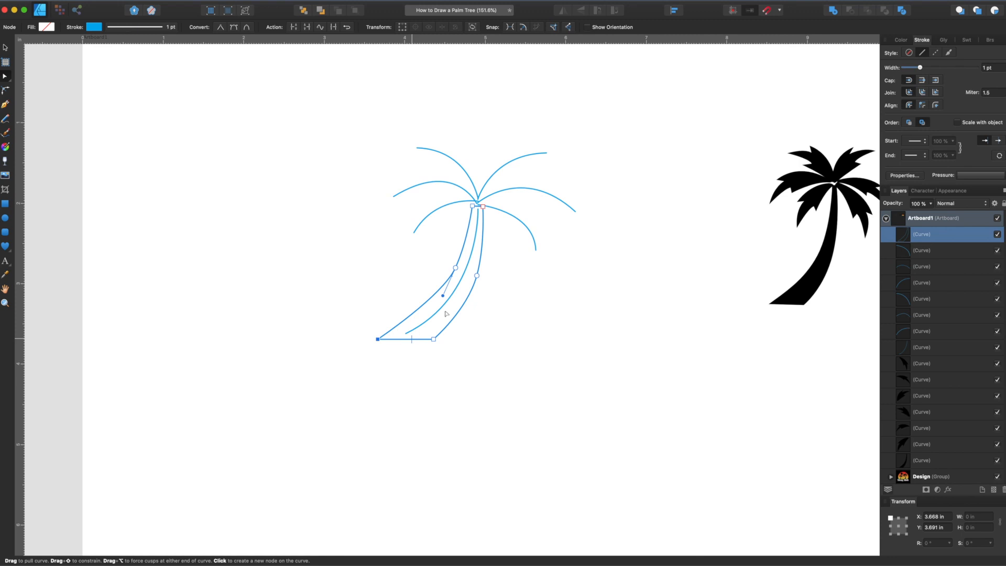
Move the trunk outline's top-left corner to about X 4.88 in, Y 2.04 in, smooth its left side's curve and deselect it
left_click(474, 206)
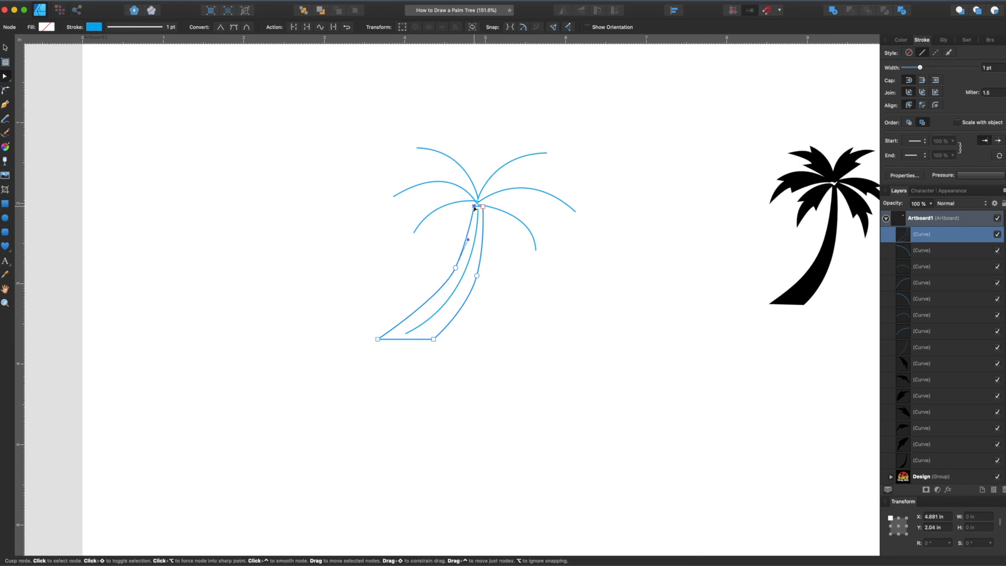
left_click(455, 268)
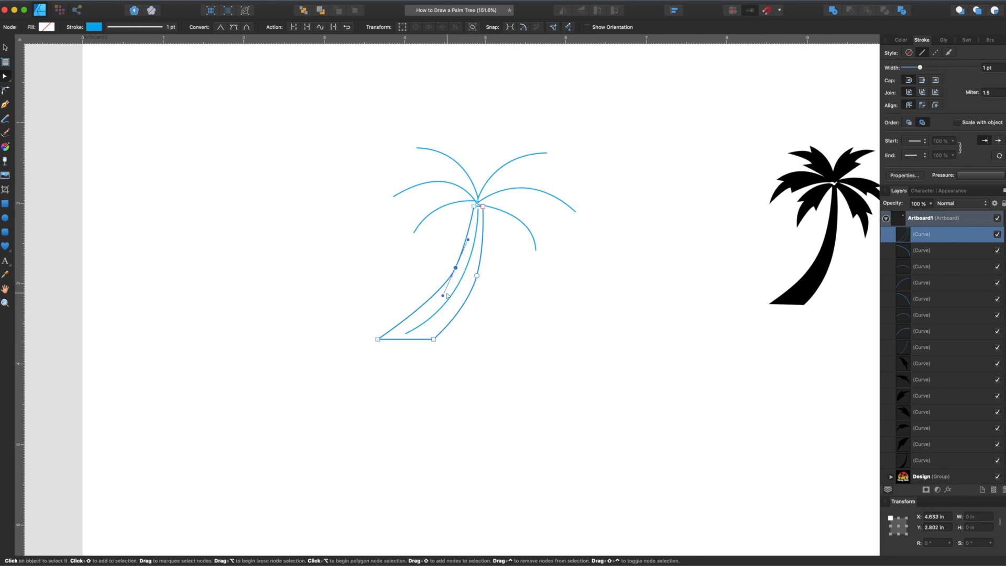
left_click_drag(445, 299, 442, 297)
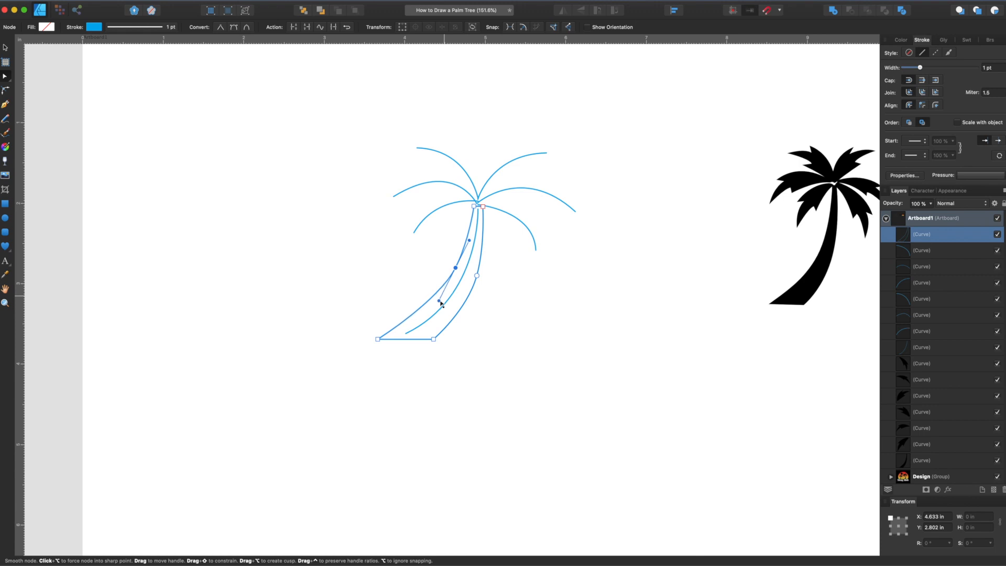
left_click(532, 311)
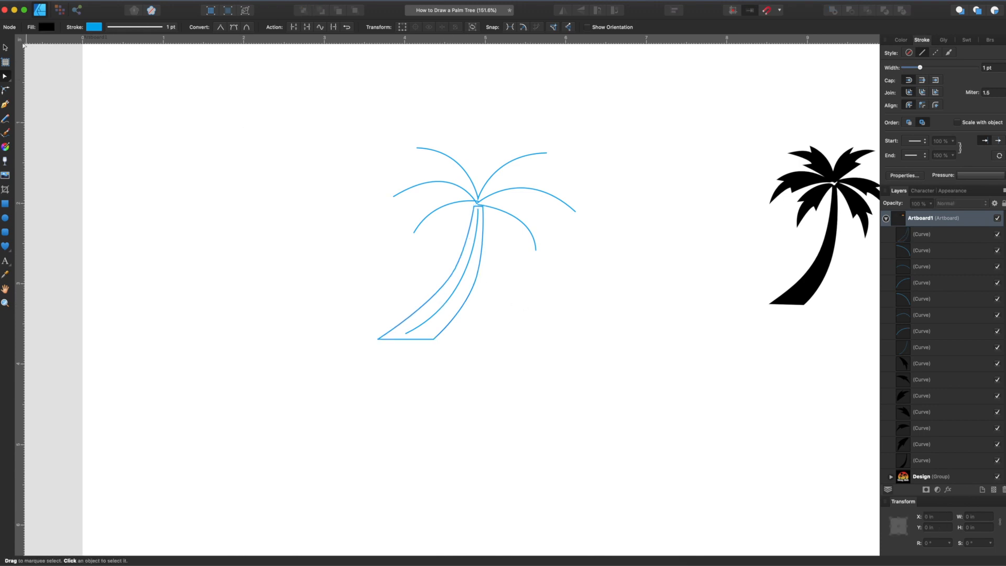
Select the trunk outline, swap its cyan stroke to the fill so it has no stroke, and apply the sampled black as the fill
left_click(6, 48)
left_click(467, 271)
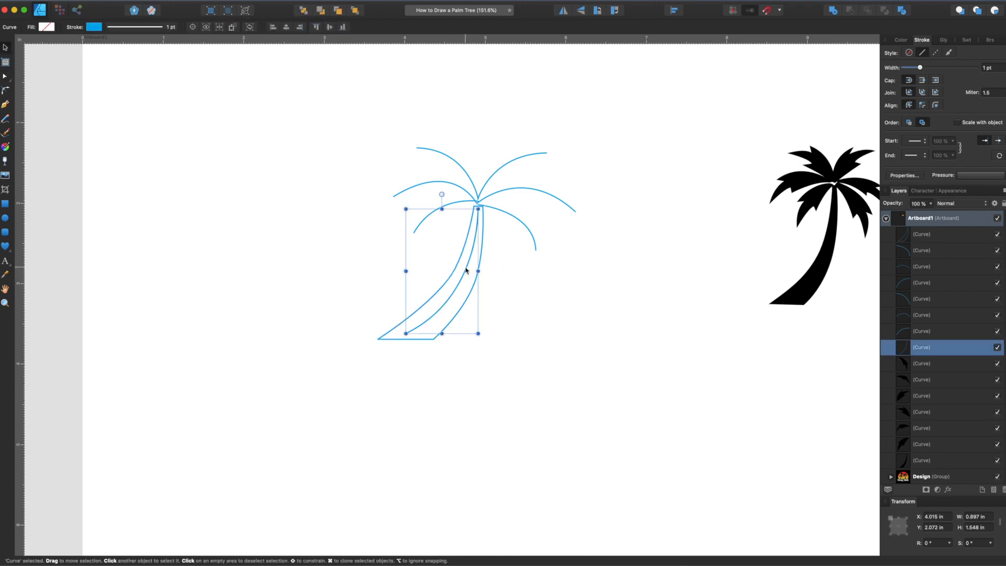
left_click(482, 263)
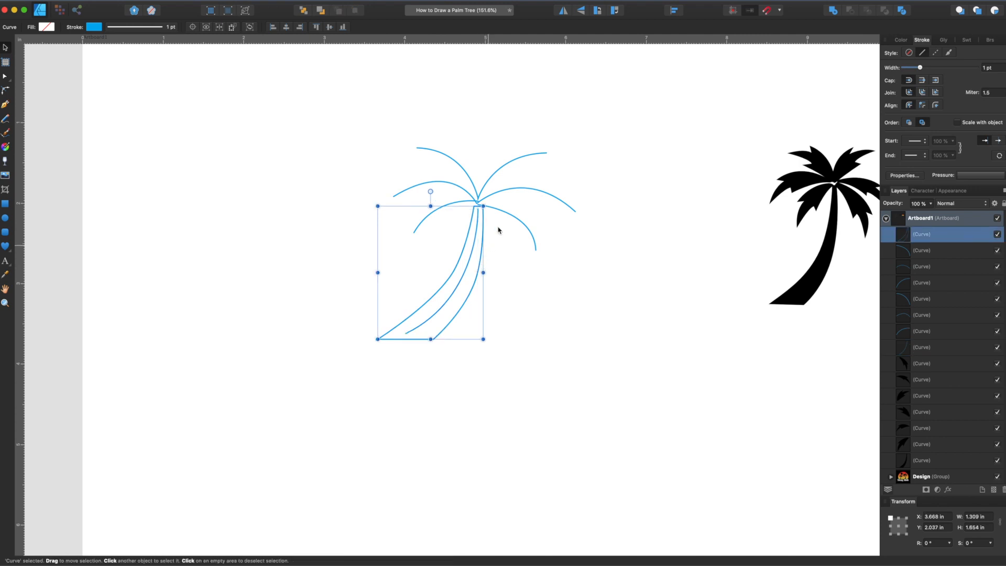
left_click(901, 40)
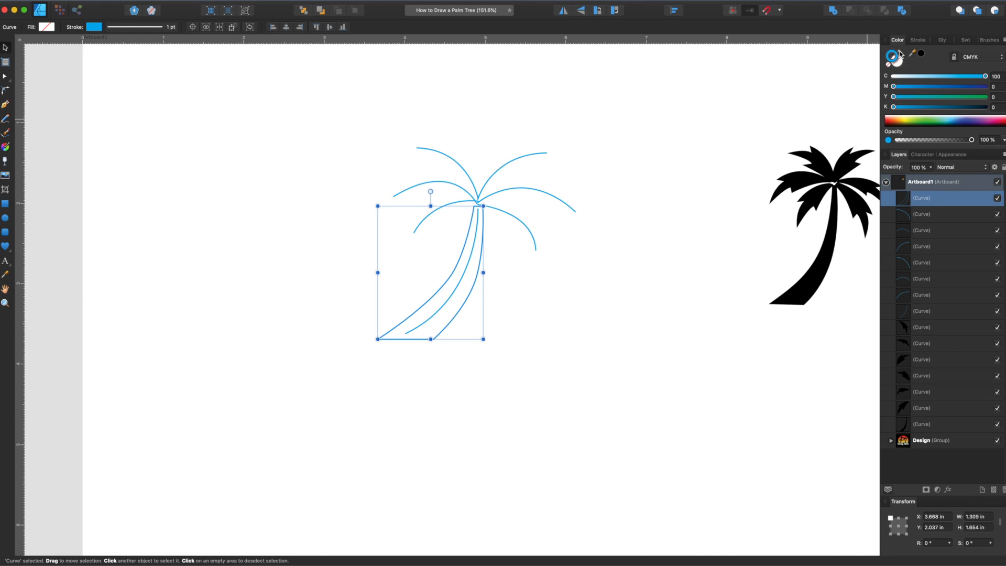
left_click(901, 52)
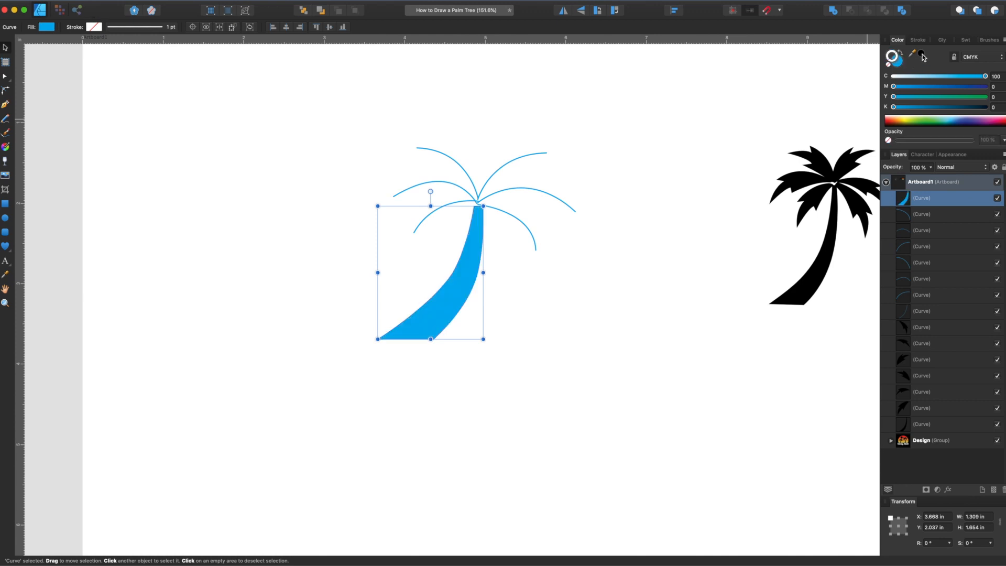
left_click(898, 61)
left_click(922, 54)
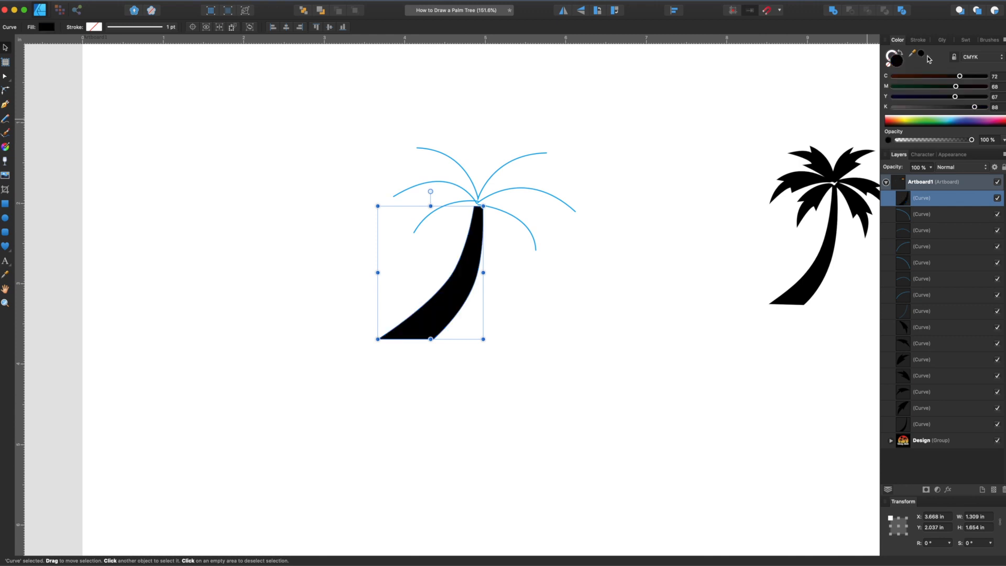
Set the trunk fill's cyan, magenta, yellow and black values all to 100, then deselect the trunk
left_click(987, 107)
left_click(987, 96)
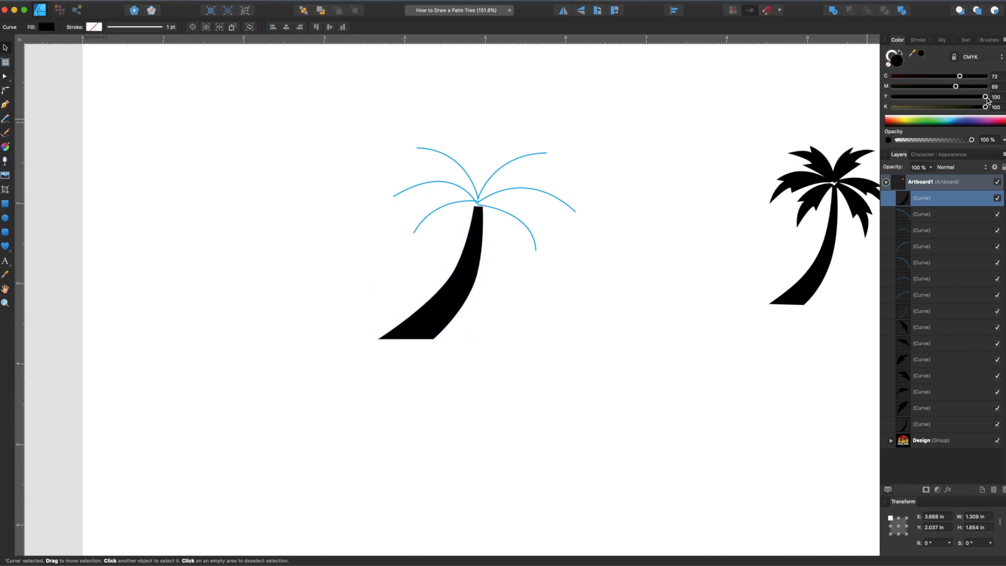
left_click(987, 87)
left_click(988, 76)
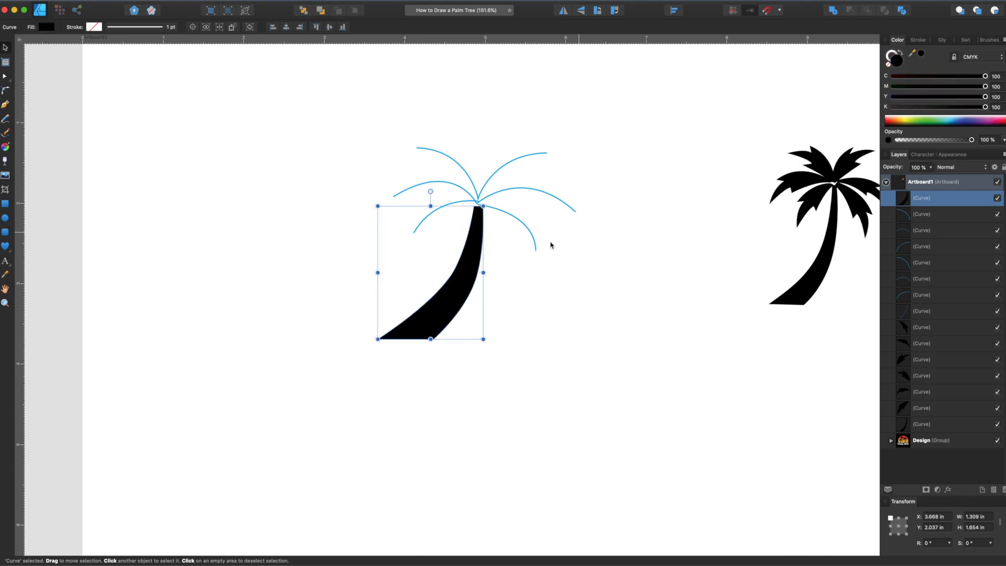
left_click(394, 157)
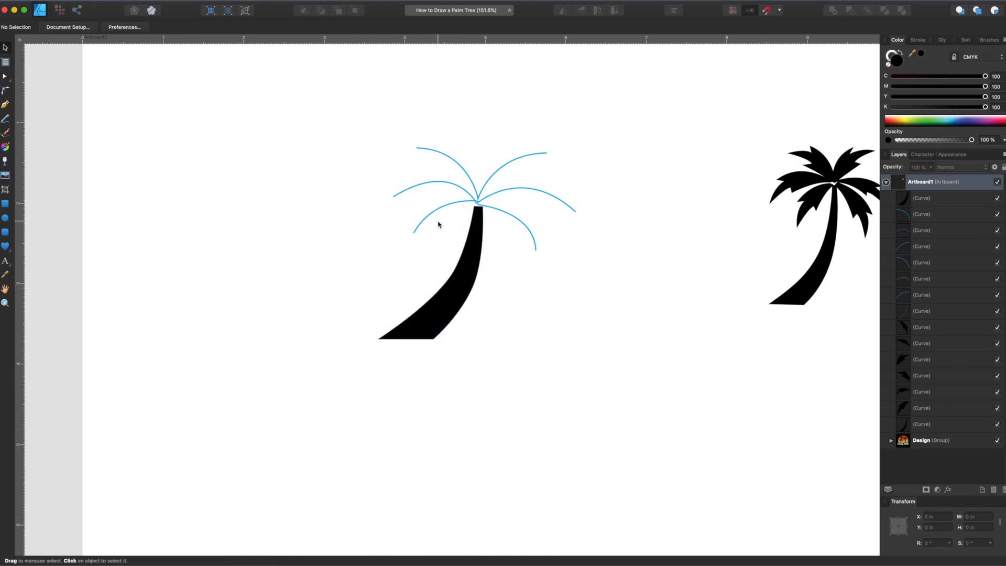
scroll(439, 224, "up", 1)
scroll(439, 224, "up", 2)
scroll(438, 224, "up", 2)
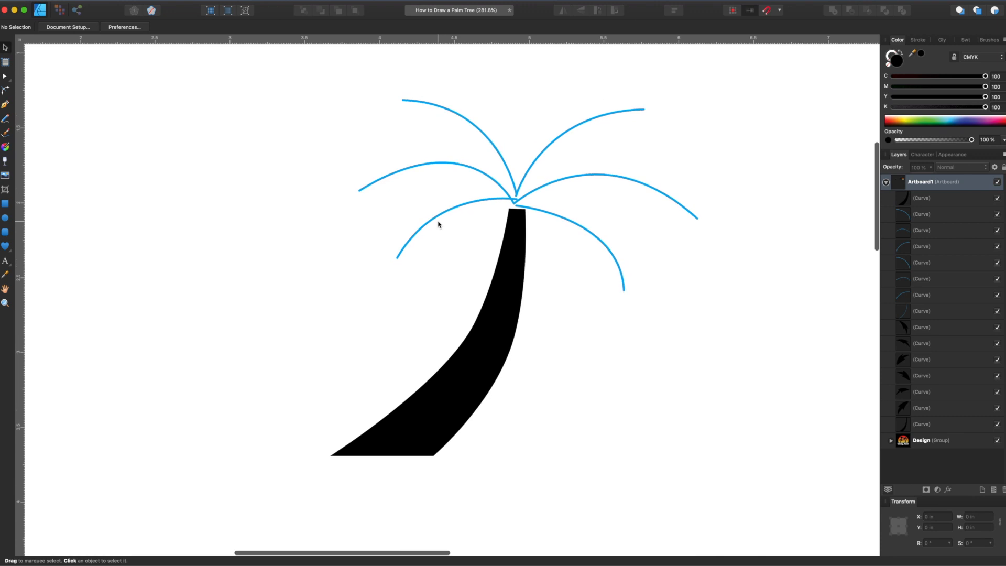
left_click(5, 104)
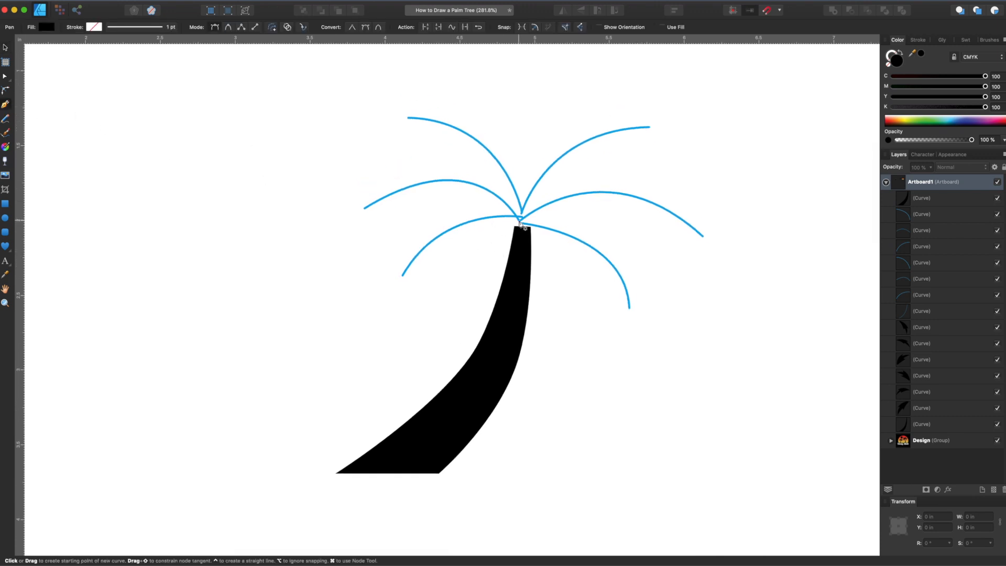
left_click_drag(521, 220, 469, 263)
left_click(402, 277)
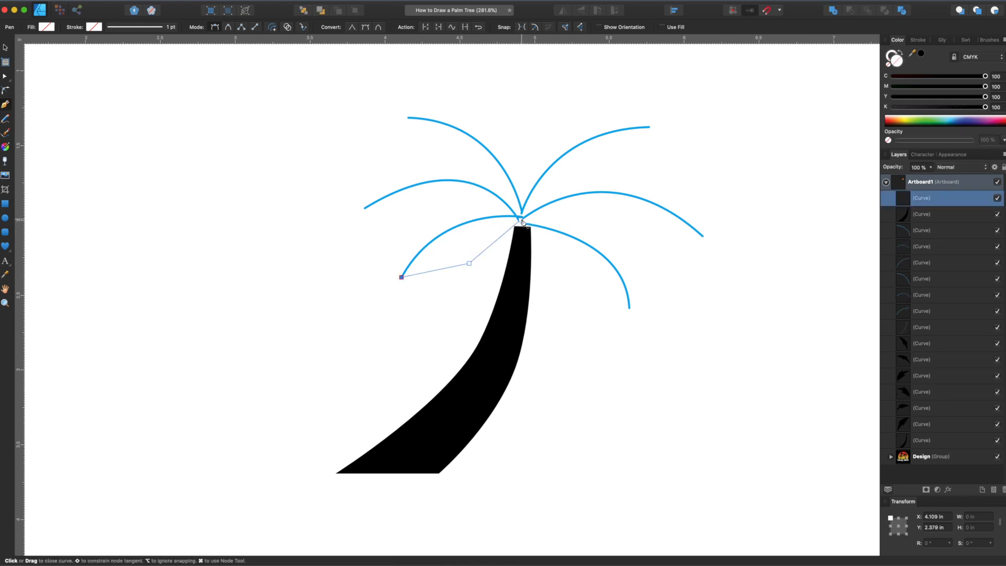
left_click(401, 277)
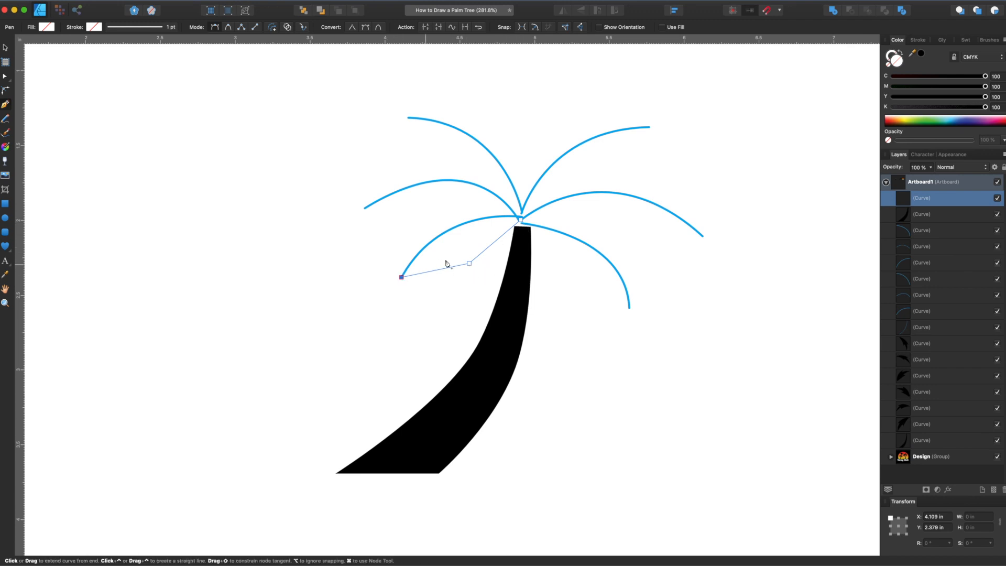
key("super+z")
key("super+z")
key("super+z")
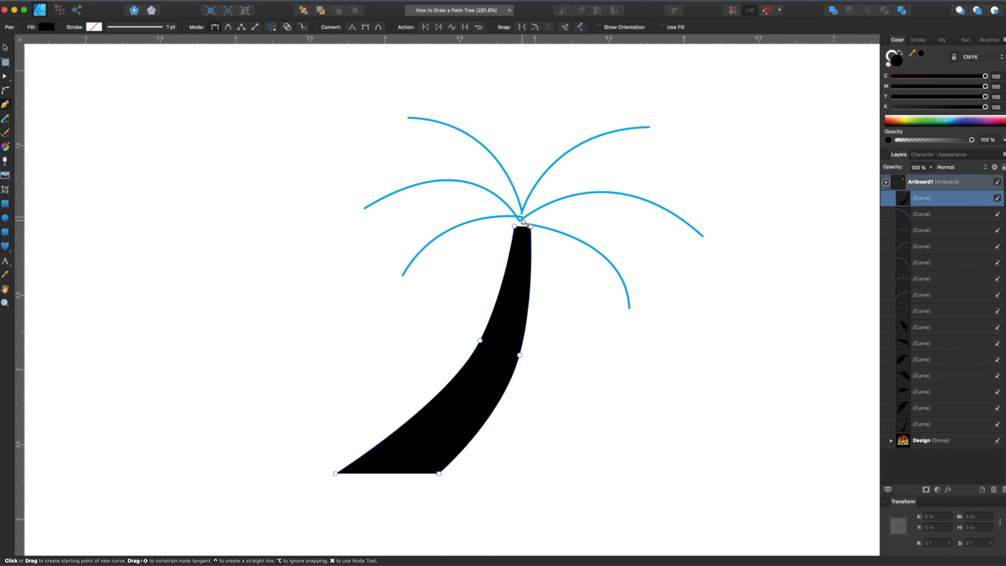
scroll(519, 225, "down", 4)
scroll(520, 221, "right", 5)
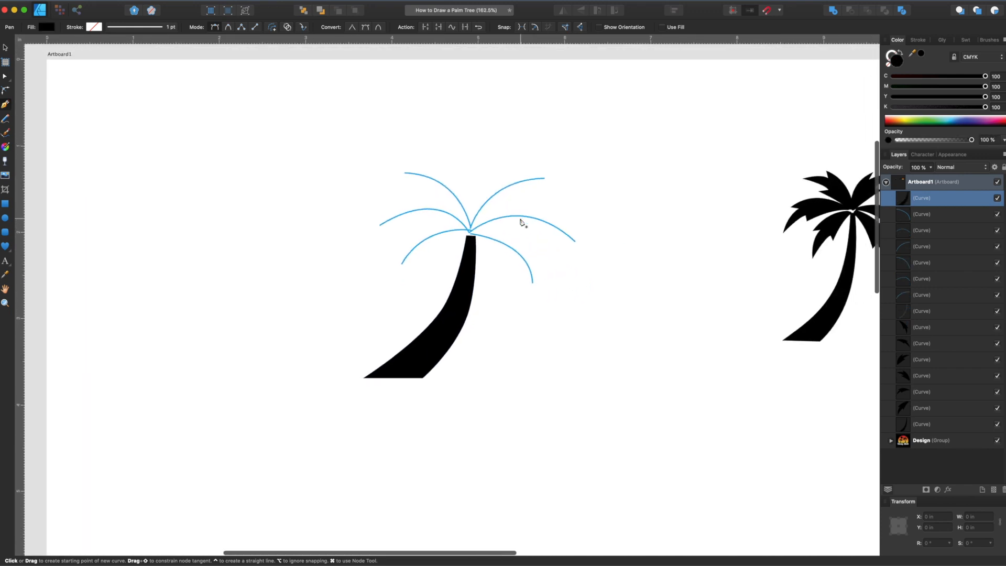
scroll(429, 236, "up", 3)
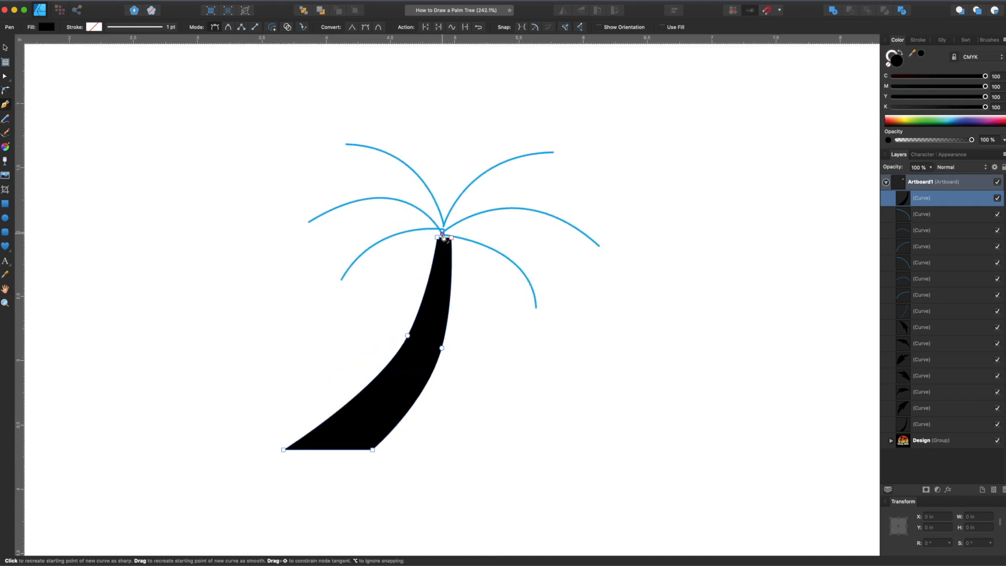
left_click_drag(399, 257, 379, 284)
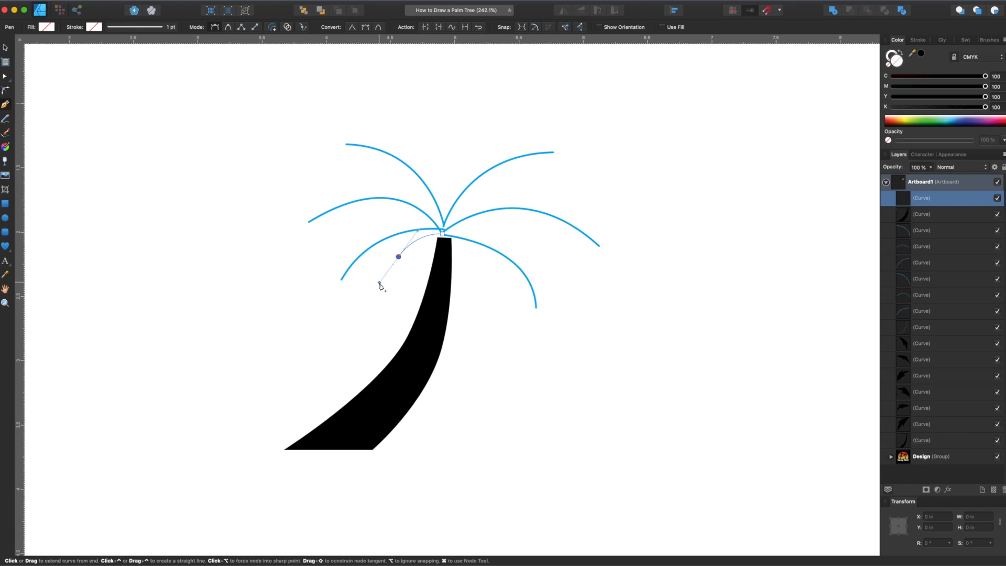
key("super+z")
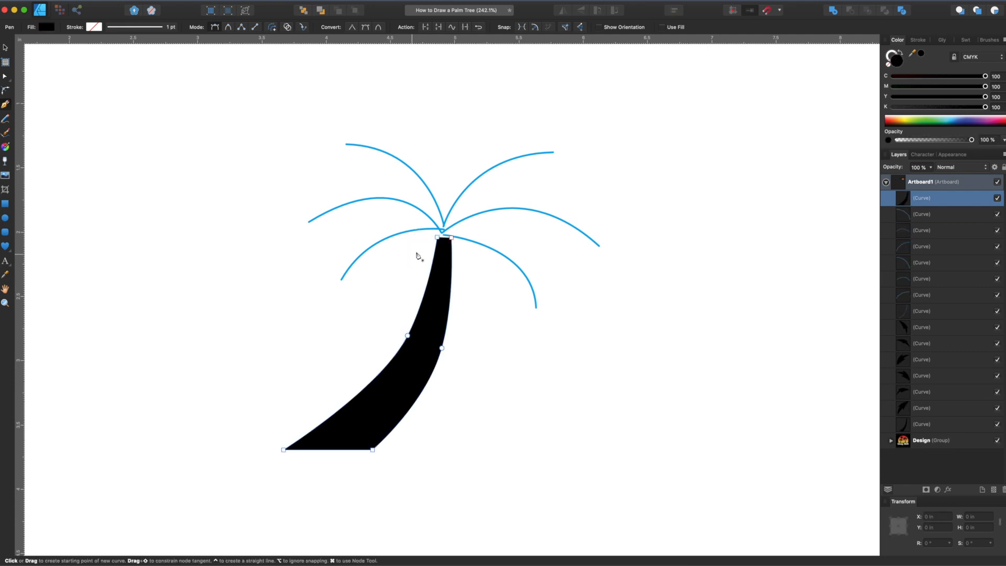
Draw the lowest left frond's underside from the trunk top through a notch near X 4.44 in, Y 2.30 in to a tip at about X 4.11 in, Y 2.36 in
left_click(442, 234)
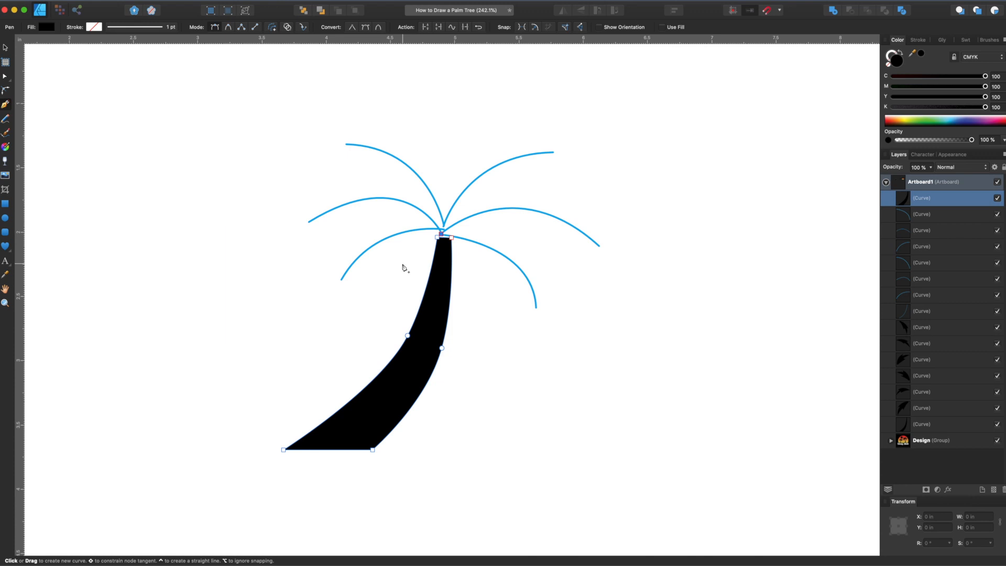
scroll(404, 265, "down", 3)
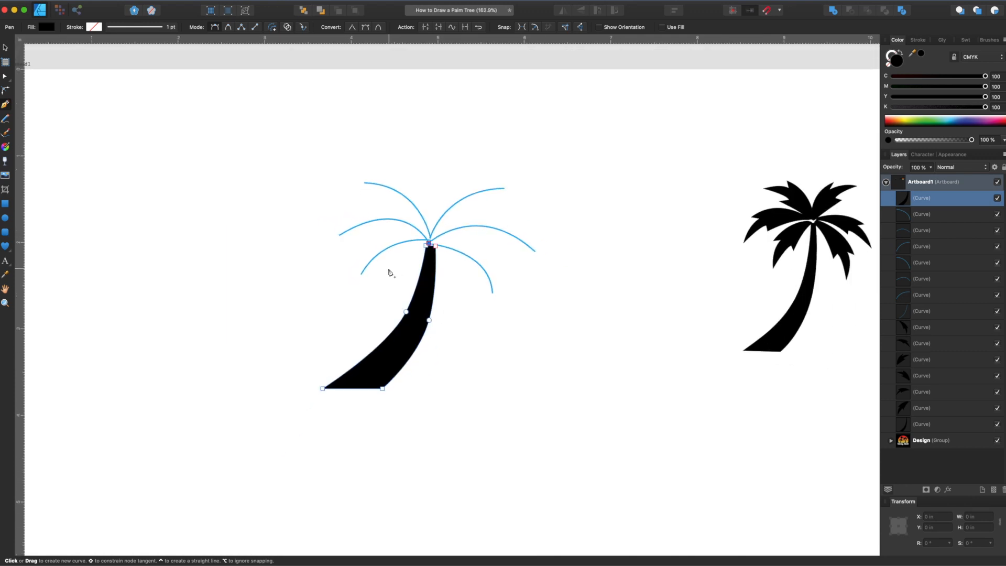
left_click_drag(389, 268, 381, 292)
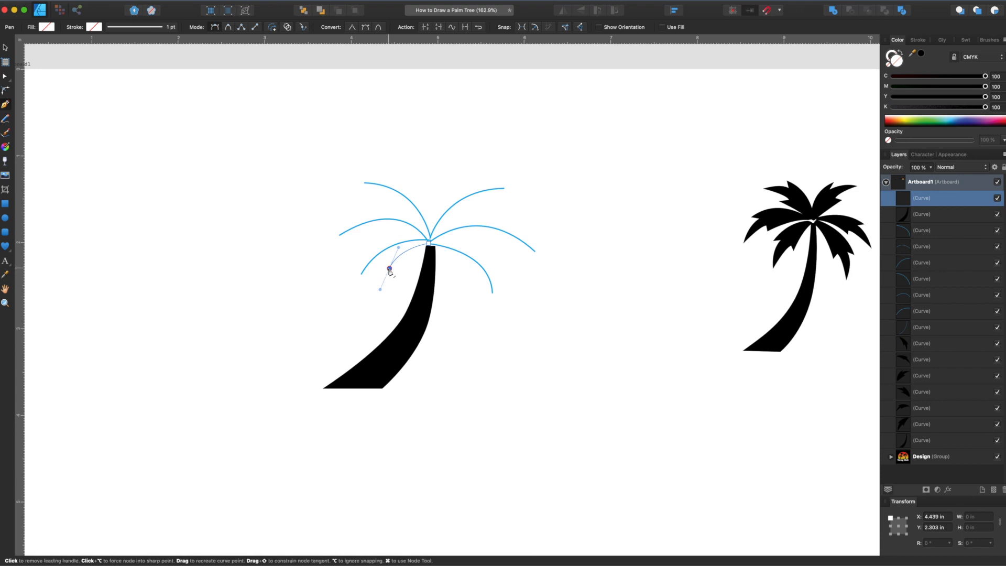
left_click(389, 268)
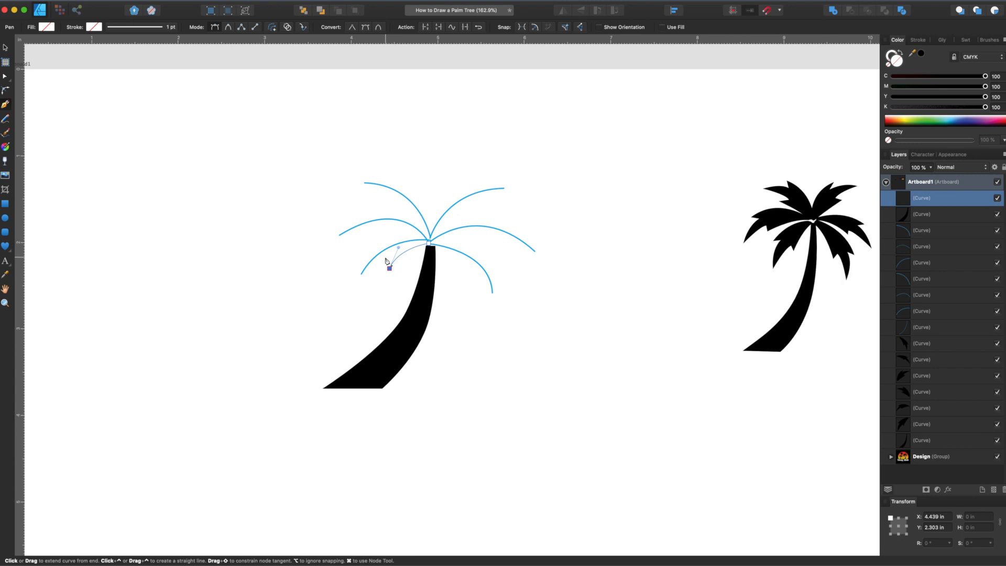
left_click(386, 259)
left_click_drag(358, 279, 341, 295)
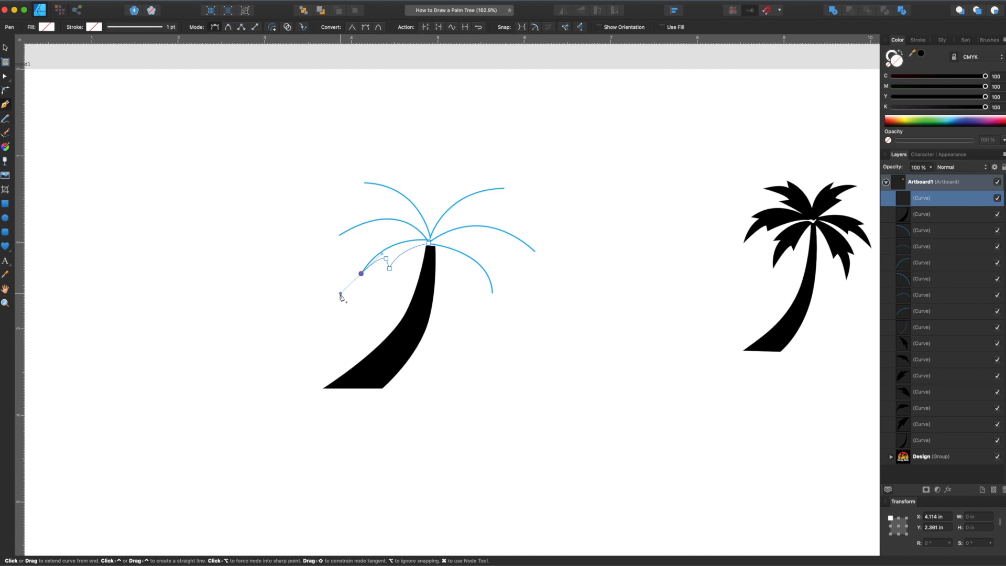
left_click(361, 274)
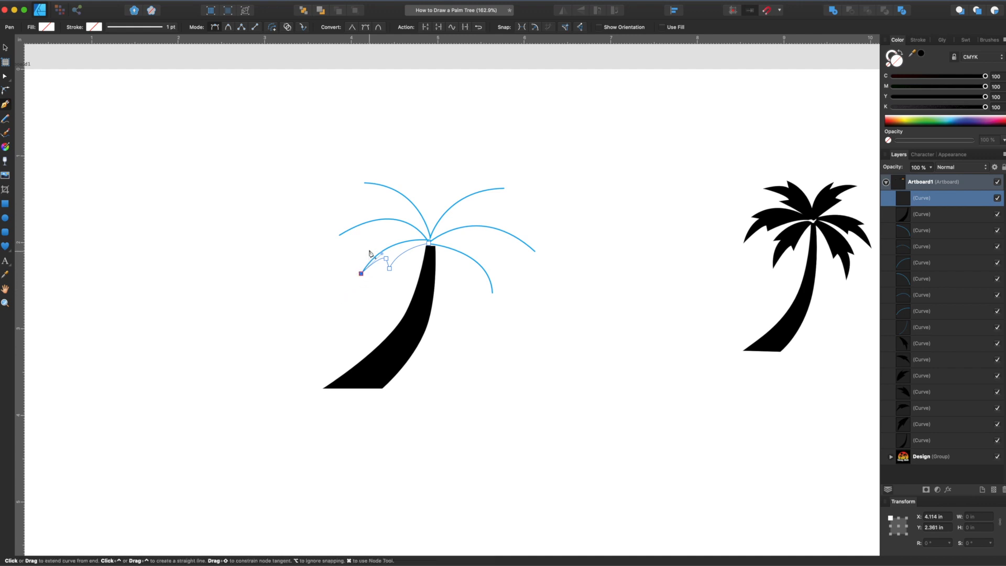
Draw the frond's upper edge with a notch near X 4.26 in, Y 2.06 in and a point near X 4.15 in, then close it at the base
left_click_drag(375, 247, 387, 242)
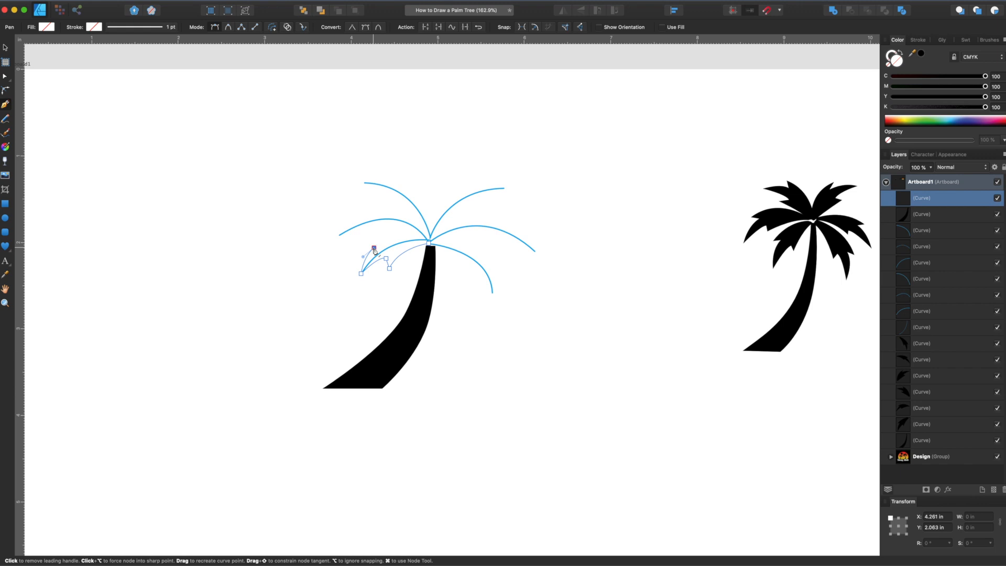
left_click(375, 249)
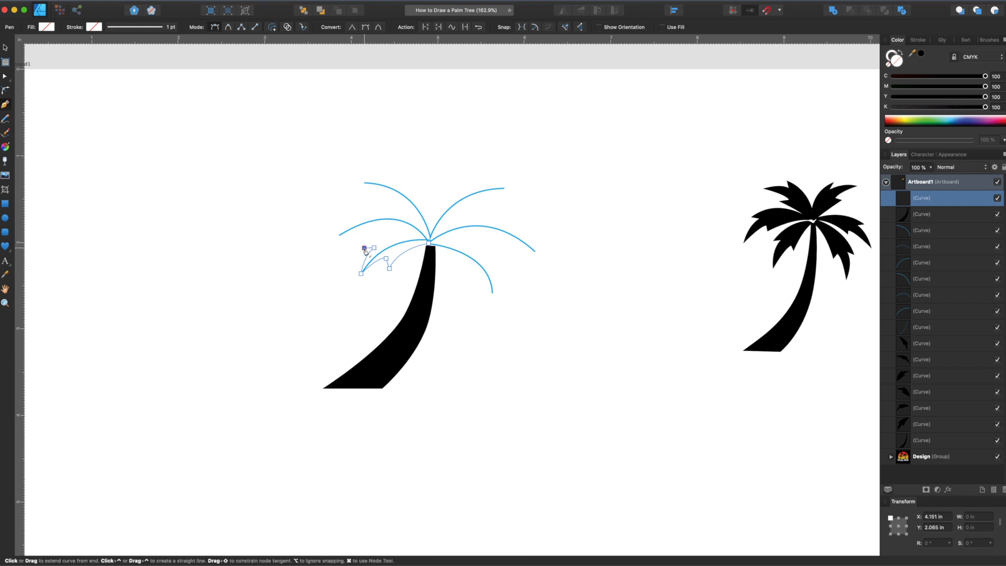
left_click_drag(424, 235, 467, 249)
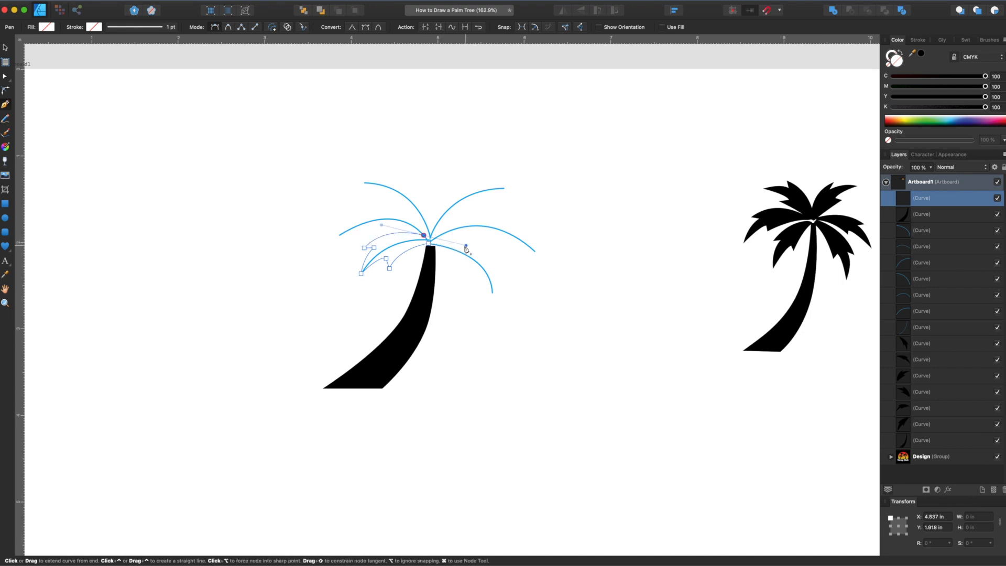
left_click(429, 242)
Move the frond's base corners to about X 4.92, Y 1.95 in and X 4.95, Y 2.03 in, and refine its tip at about X 4.11, Y 2.38 in
scroll(429, 243, "up", 5)
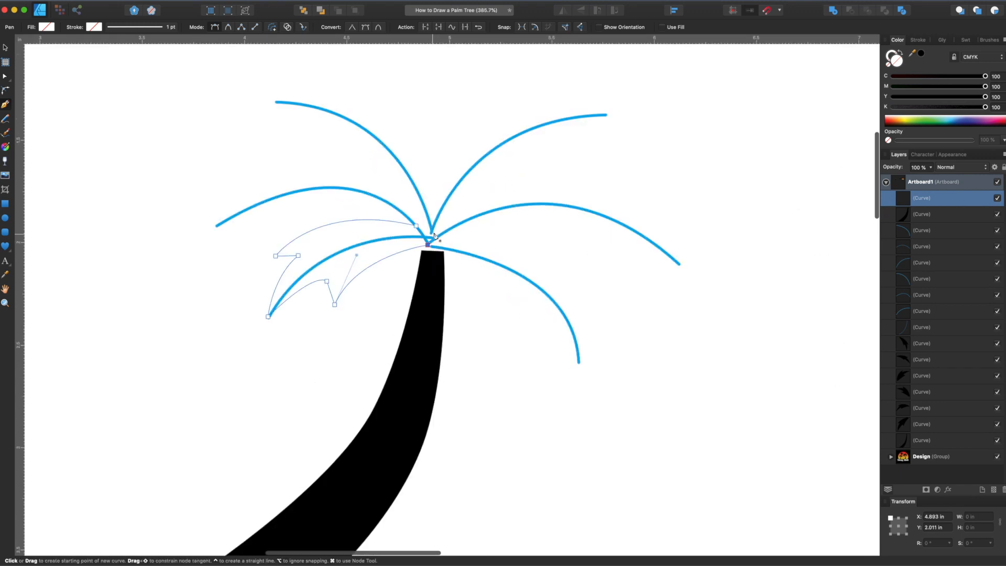
left_click(5, 77)
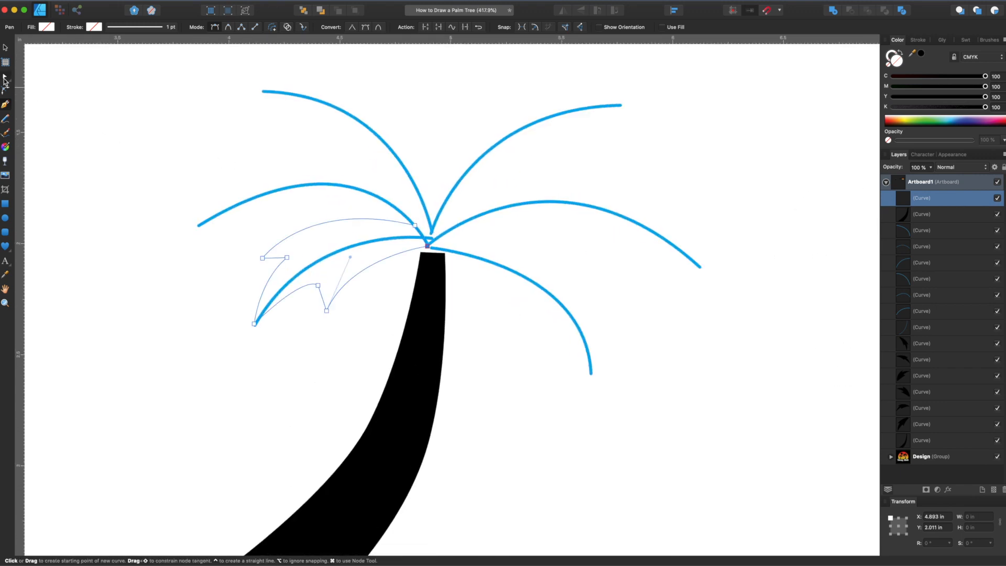
left_click_drag(415, 226, 432, 232)
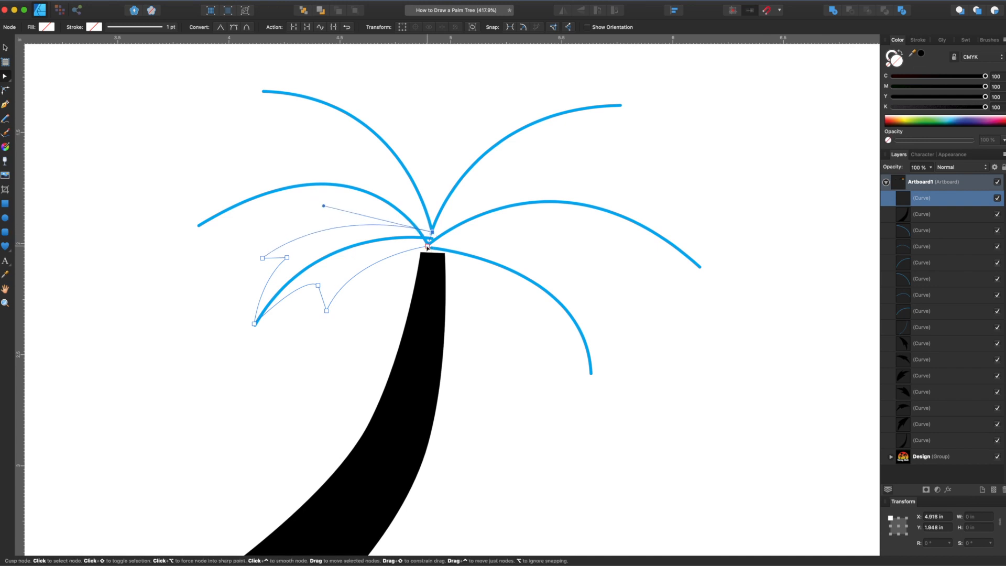
left_click(434, 250)
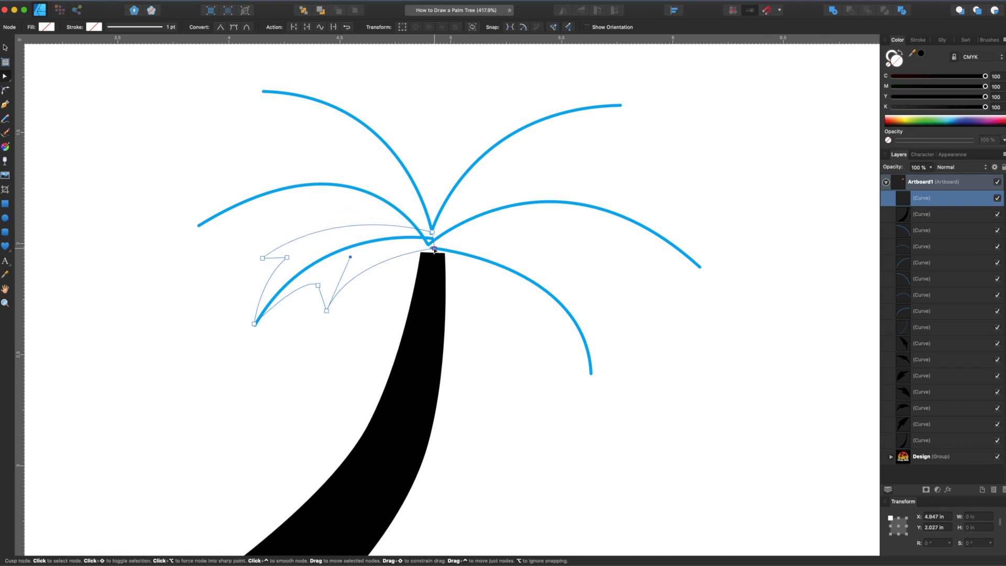
left_click(327, 311)
left_click_drag(254, 325, 253, 328)
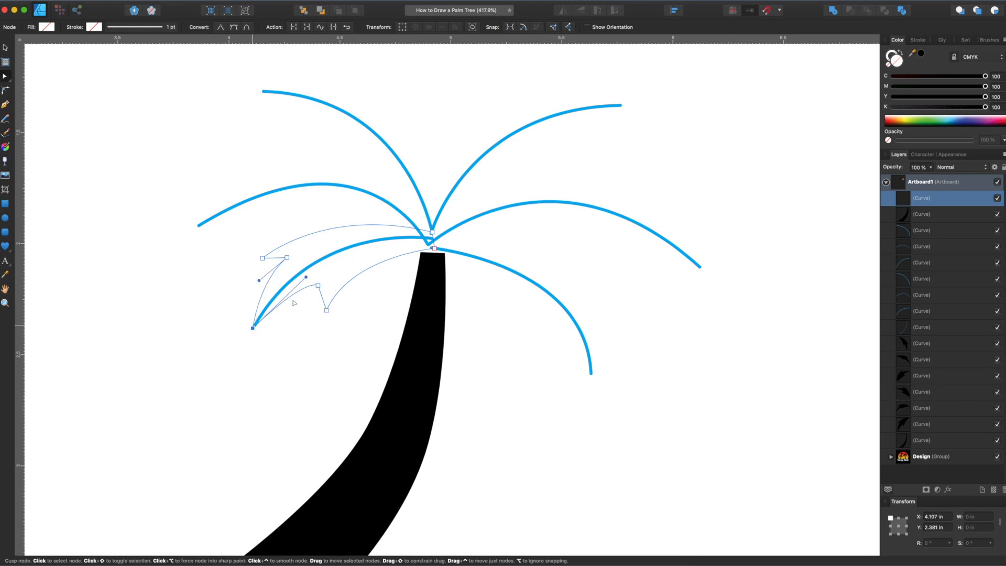
left_click_drag(312, 274, 301, 283)
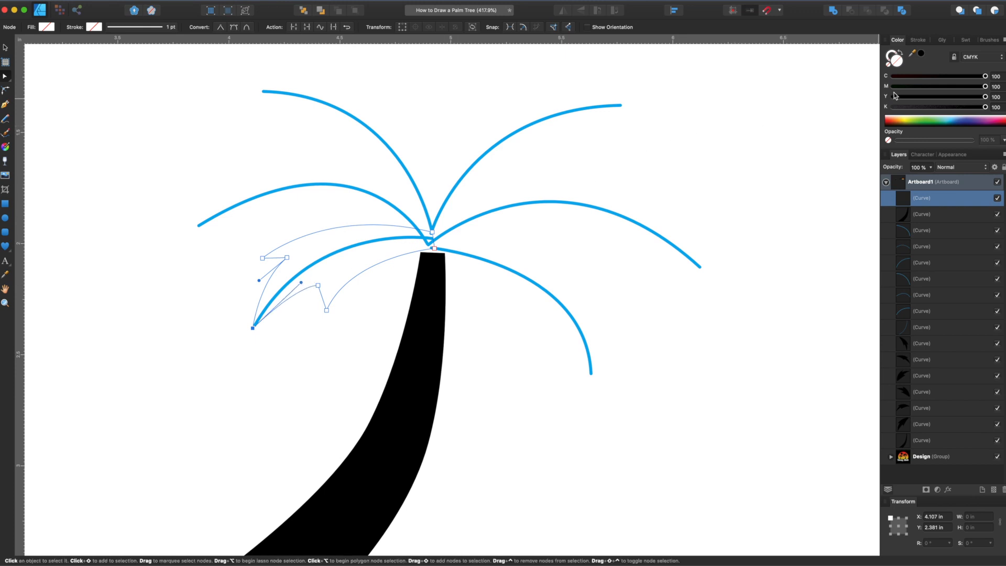
Fill the lowest left frond shape with the sampled black, without a stroke, and select the whole shape
left_click(922, 55)
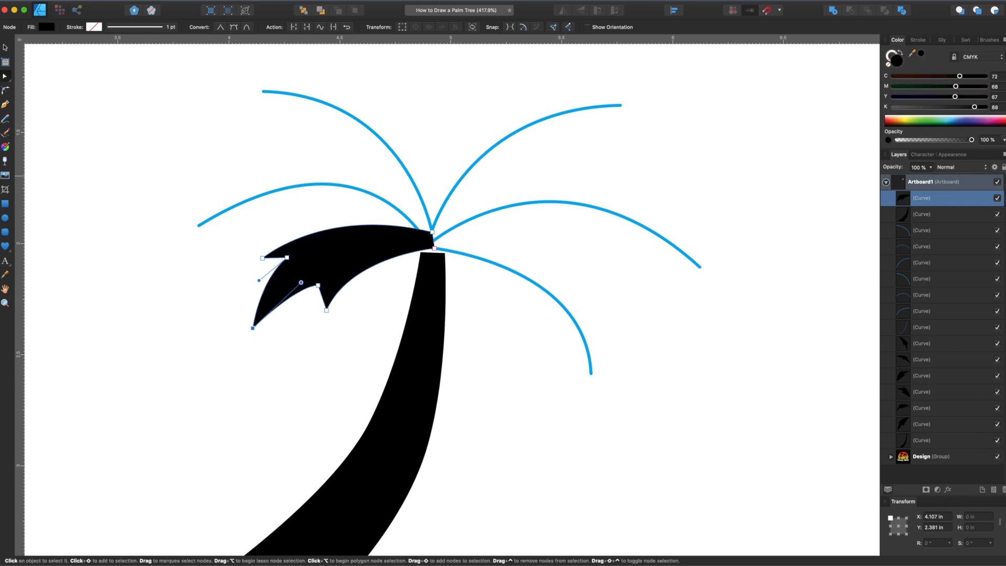
left_click(7, 47)
left_click(353, 281)
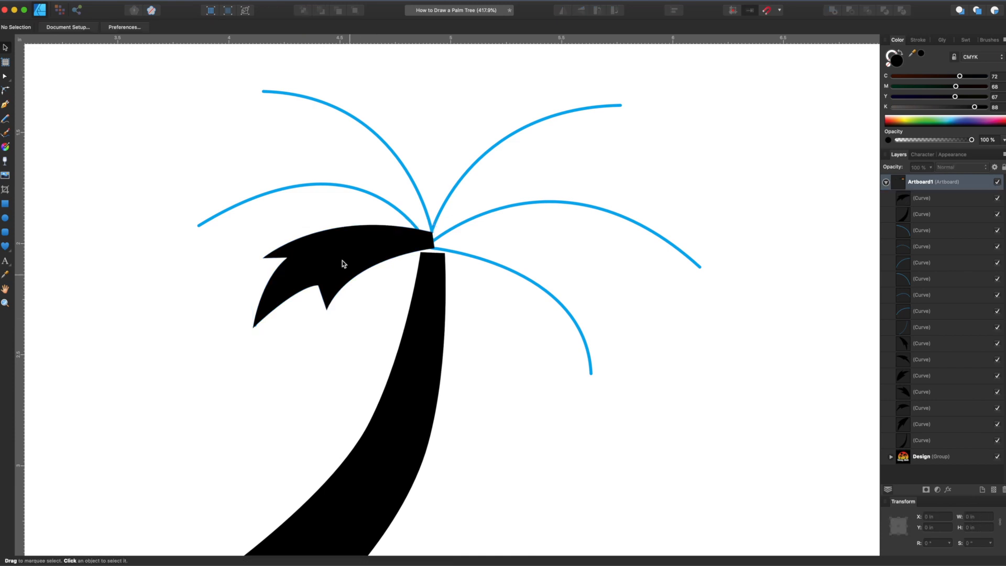
left_click(901, 53)
left_click(352, 252)
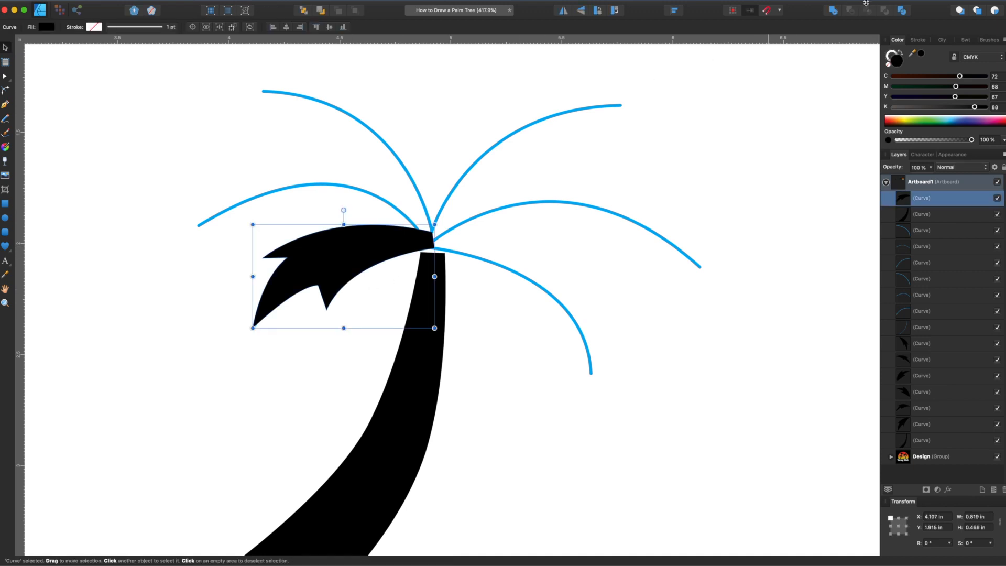
Swap the lowest left frond's fill and stroke to make it an unfilled black outline, and select the outline
left_click(900, 53)
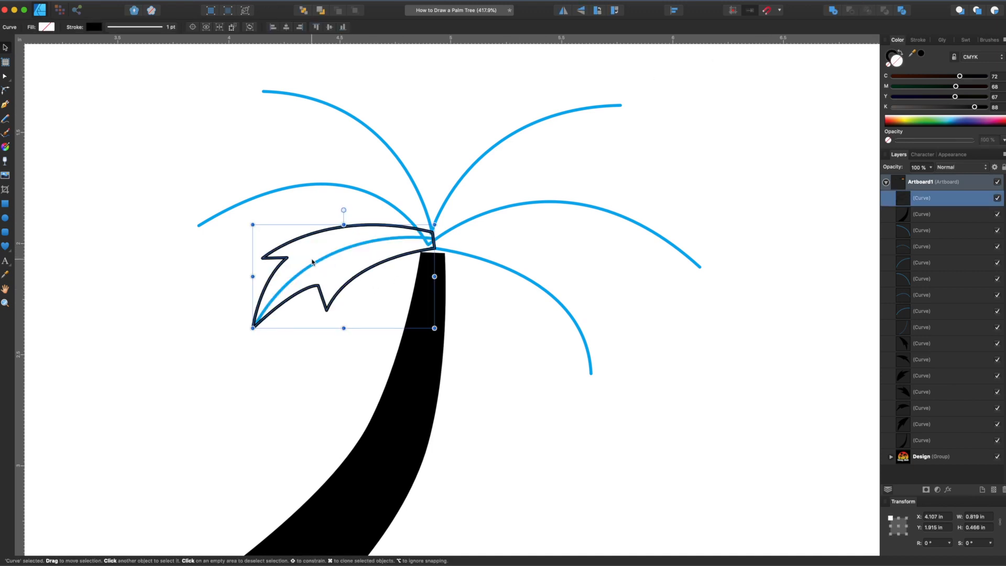
left_click(342, 308)
scroll(367, 288, "left", 3)
scroll(367, 288, "up", 3)
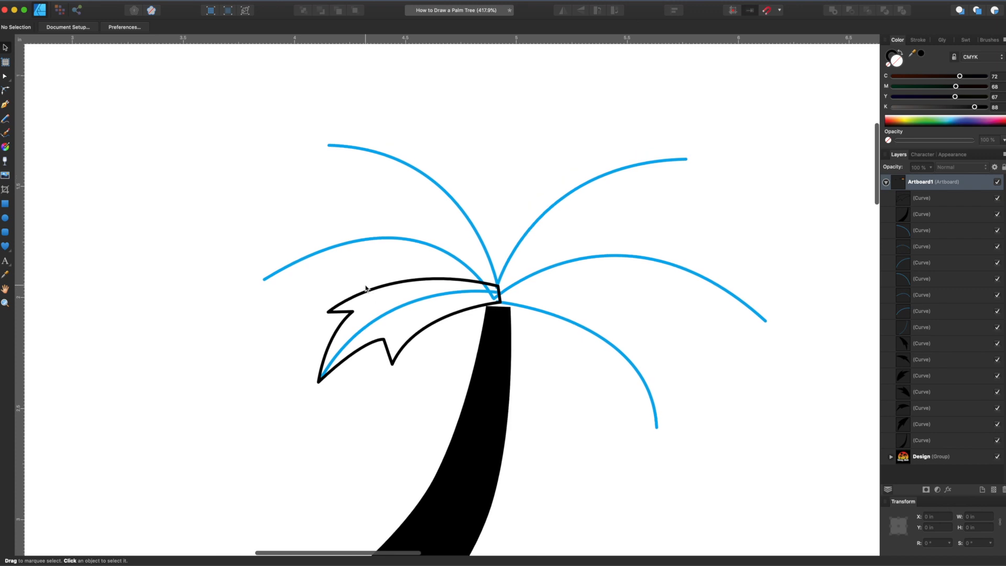
left_click(418, 335)
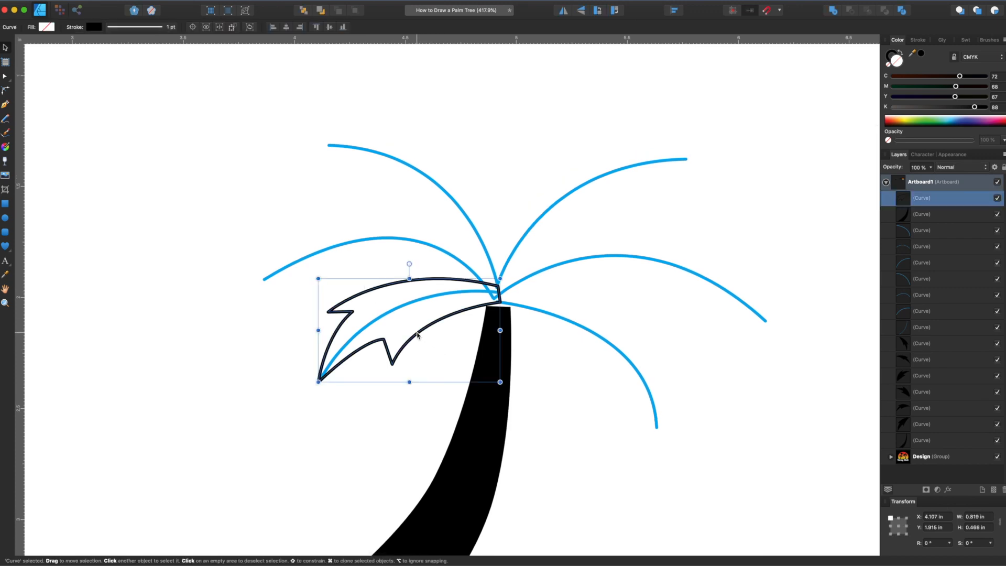
Duplicate the frond outline onto the five other guide curves, flipping the right-hand copies horizontally and rotating copies to follow their guides
mouse_move(418, 334)
left_mouse_down()
mouse_move(346, 279)
mouse_move(340, 251)
mouse_move(427, 136)
left_mouse_up()
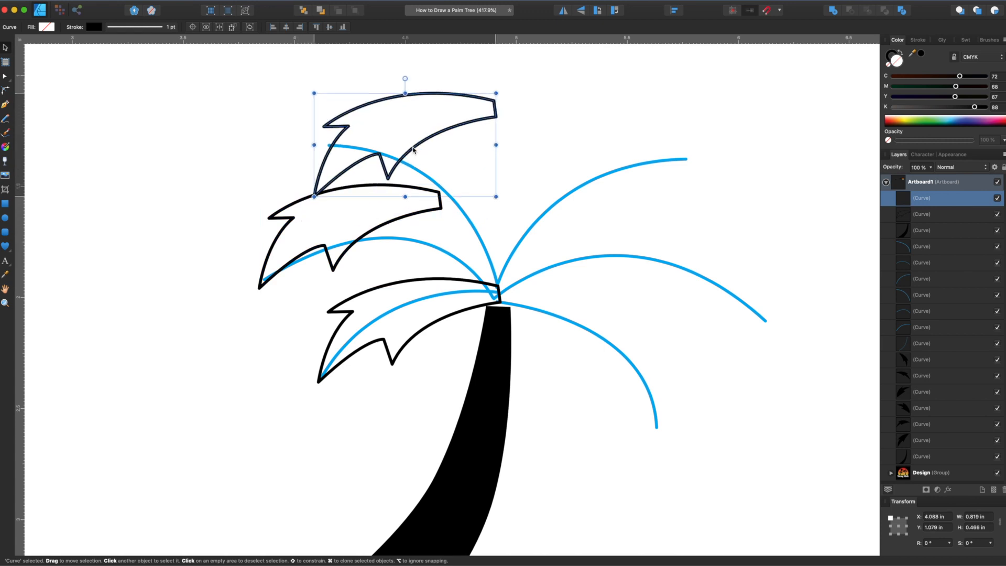
mouse_move(497, 90)
left_mouse_down()
mouse_move(507, 152)
mouse_move(485, 199)
mouse_move(545, 188)
mouse_move(647, 197)
left_mouse_up()
left_click(564, 10)
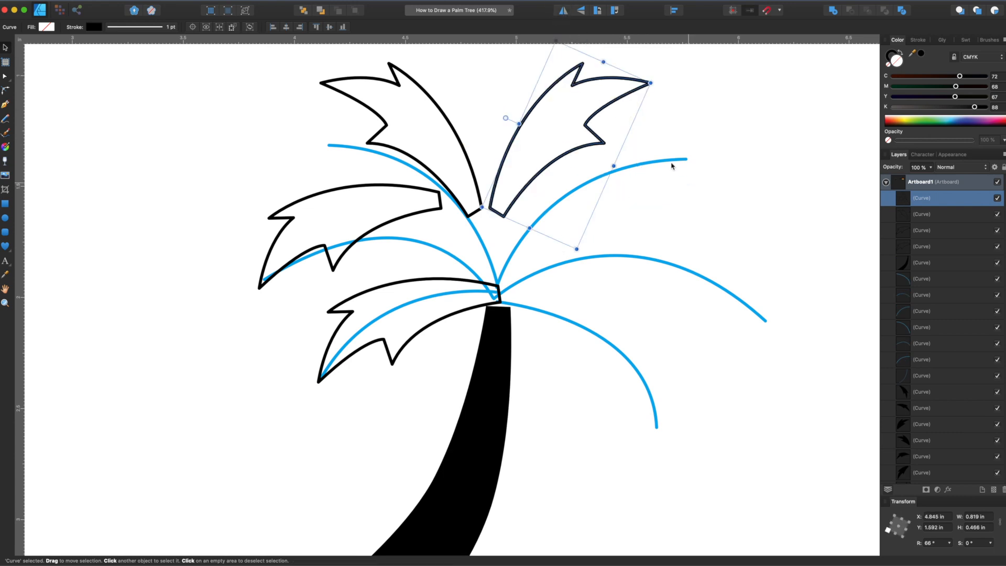
left_click_drag(633, 96, 667, 182)
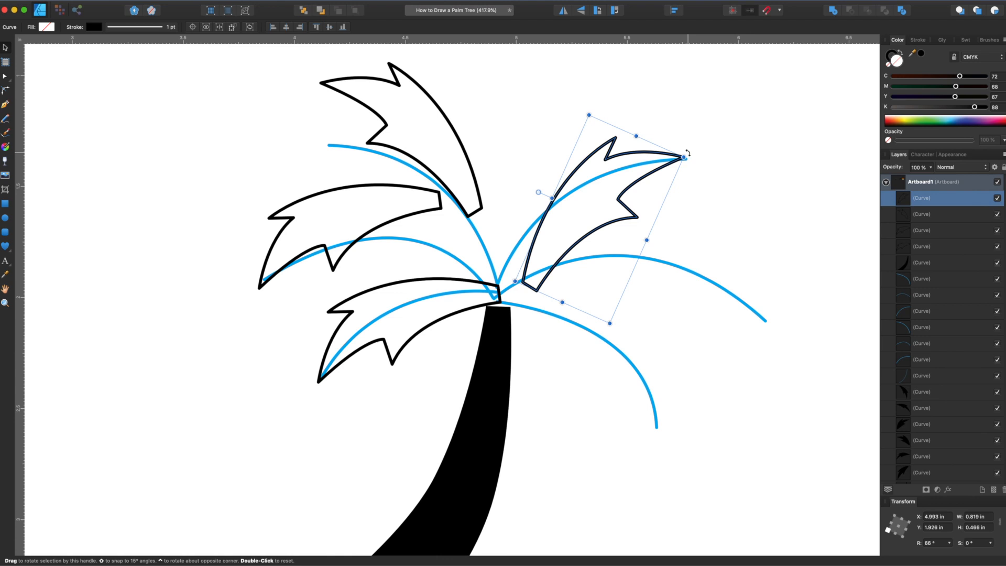
left_click_drag(688, 154, 659, 448)
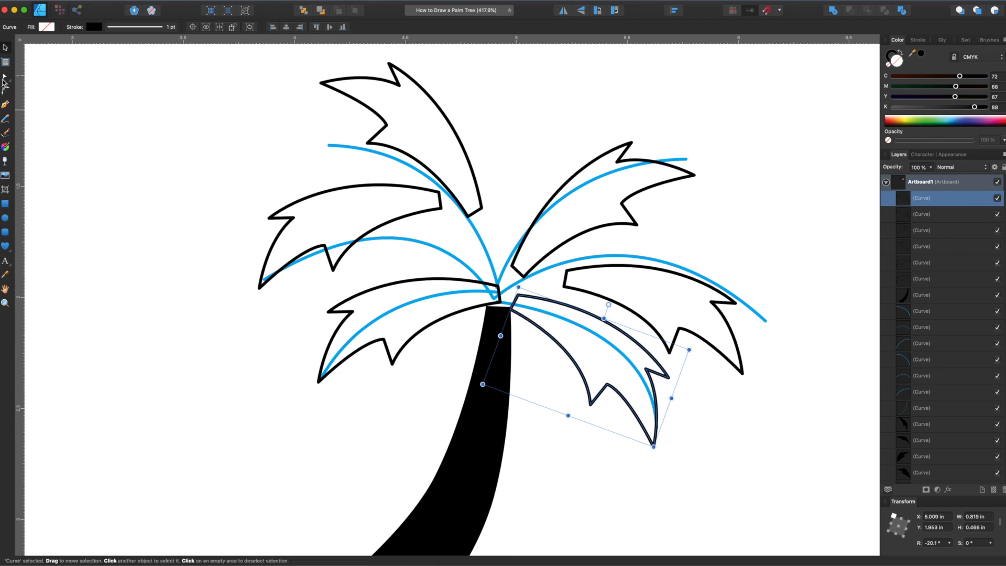
Move the middle left frond's lower base corner to the trunk top and reshape its underside with a notch at about X 4.29, Y 1.84 in
left_click(5, 77)
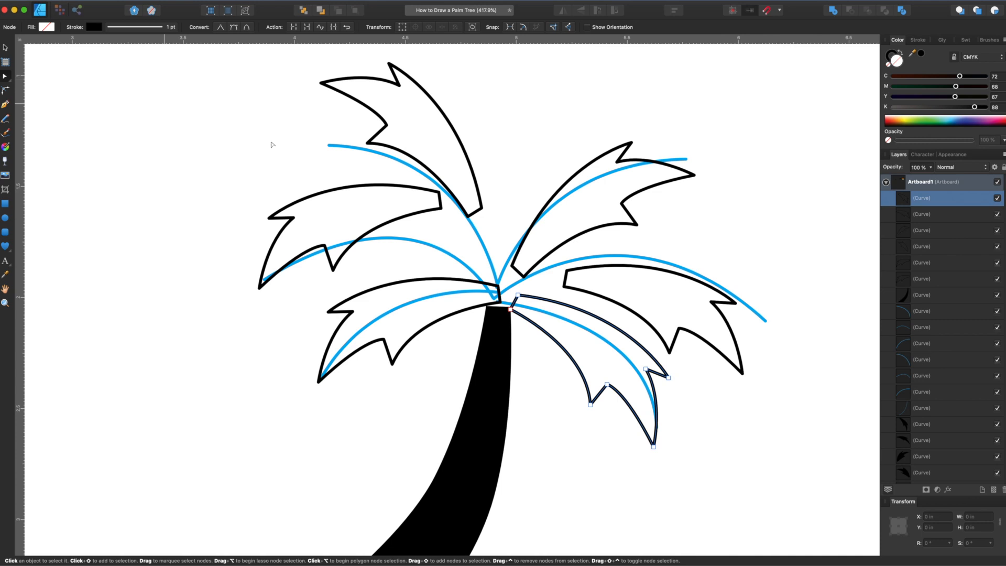
left_click_drag(441, 209, 495, 302)
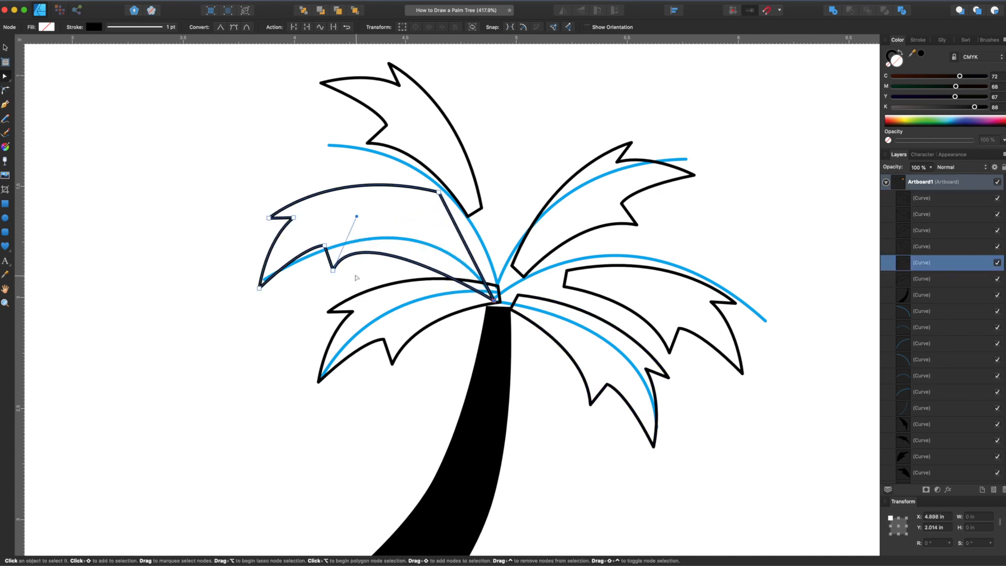
left_click_drag(333, 270, 329, 289)
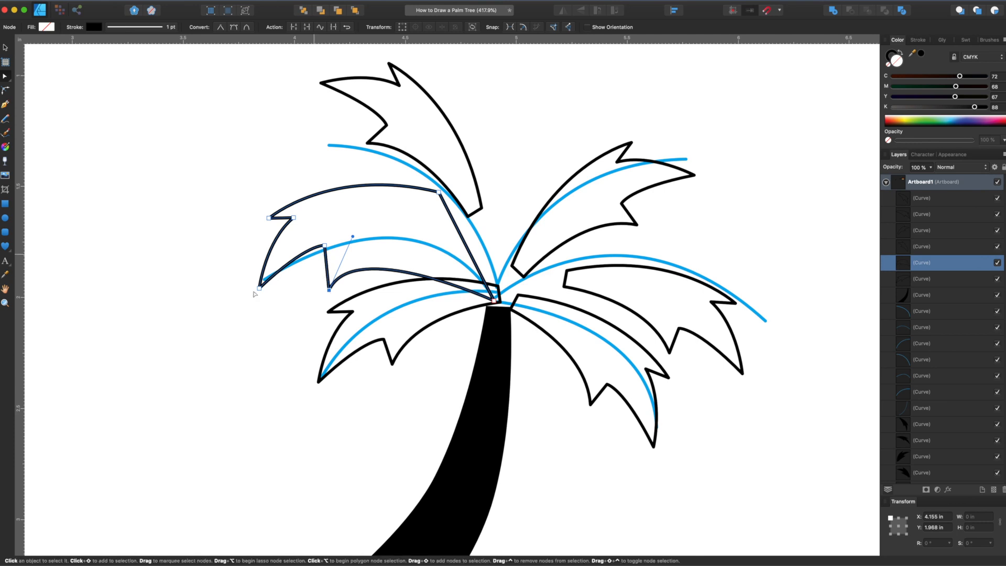
left_click_drag(260, 288, 263, 280)
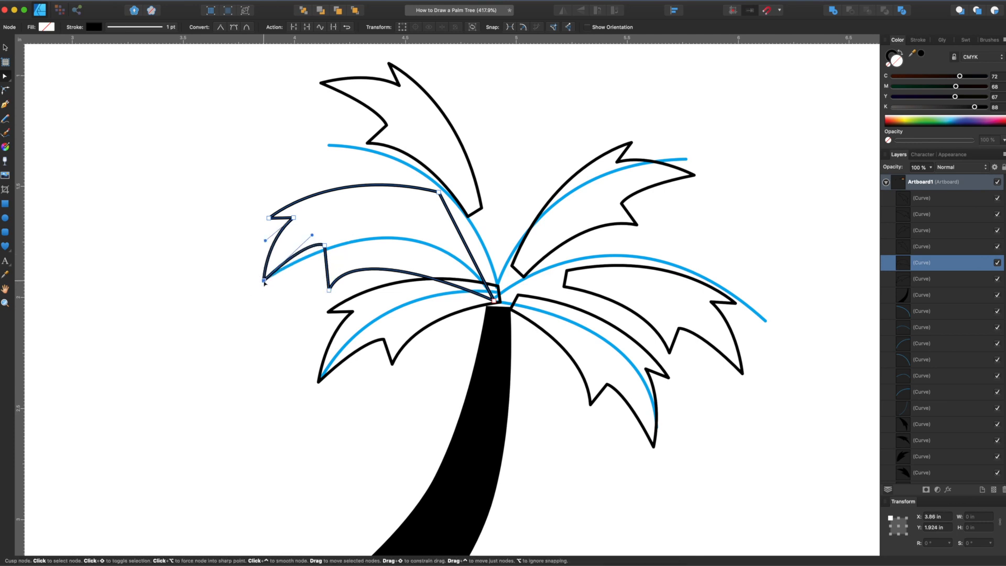
left_click_drag(325, 245, 357, 258)
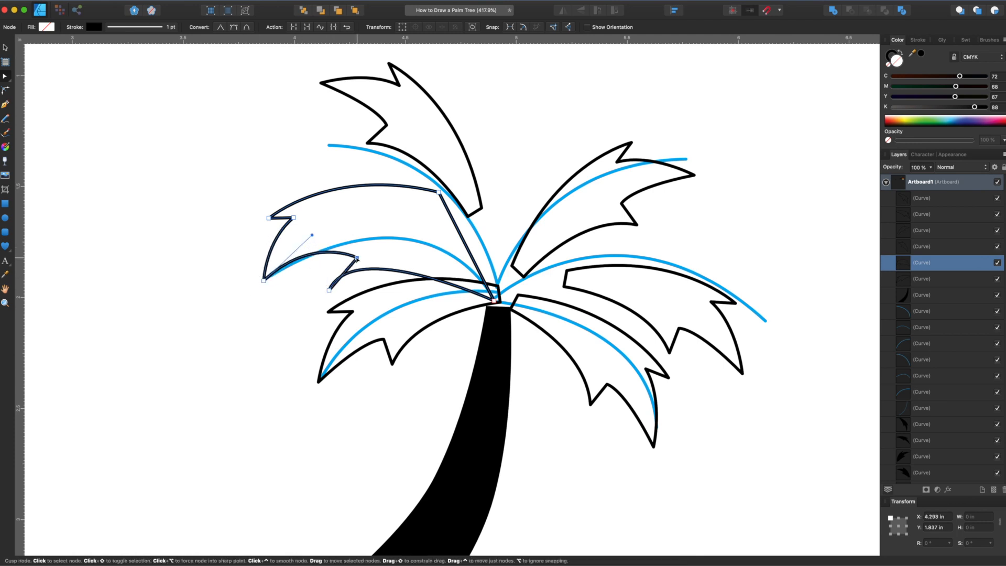
left_click(263, 281)
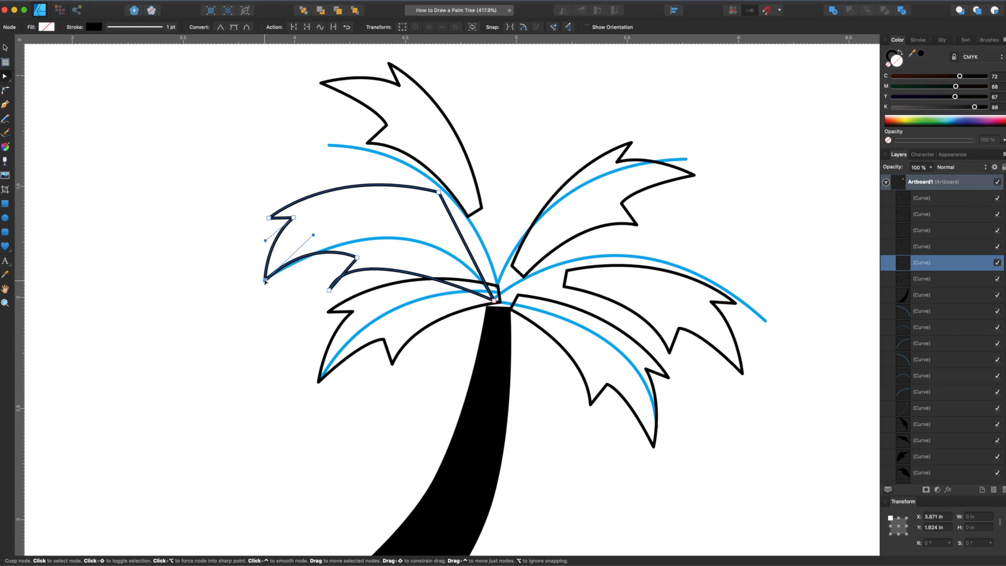
mouse_move(312, 235)
left_mouse_down()
mouse_move(324, 266)
mouse_move(322, 249)
left_mouse_up()
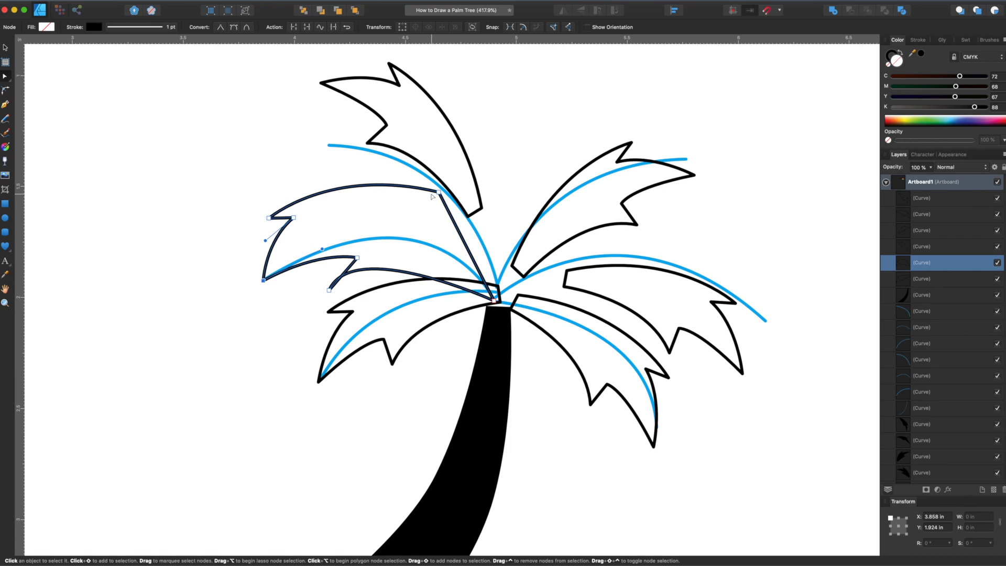
Move the frond's upper base corner to about X 4.91, Y 1.98 in, its upper barb to X 3.99, Y 1.64 in, and smooth both long edges
left_click_drag(438, 193, 494, 286)
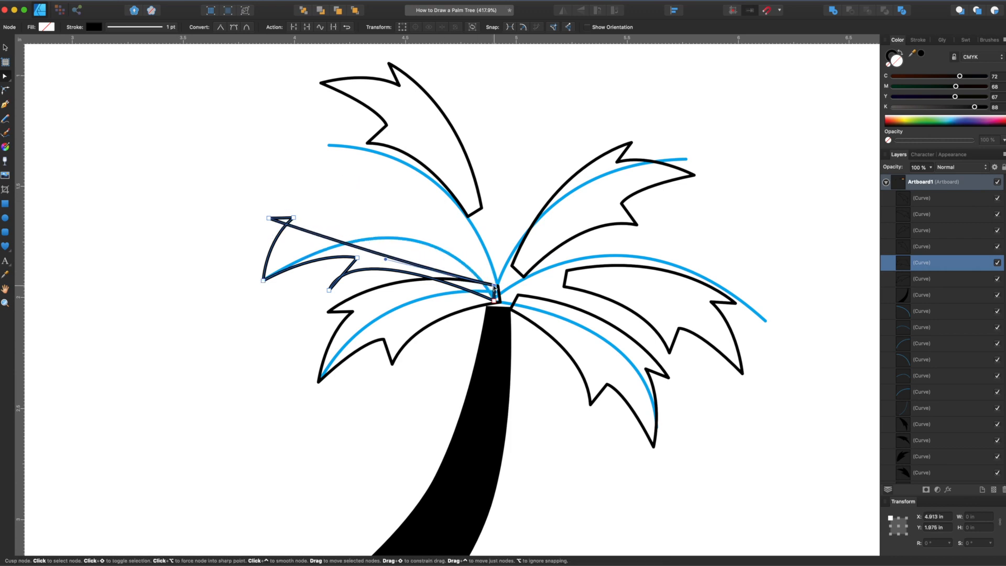
left_click_drag(386, 260, 449, 142)
mouse_move(294, 217)
left_mouse_down()
mouse_move(324, 230)
mouse_move(274, 246)
mouse_move(281, 218)
mouse_move(290, 218)
left_mouse_up()
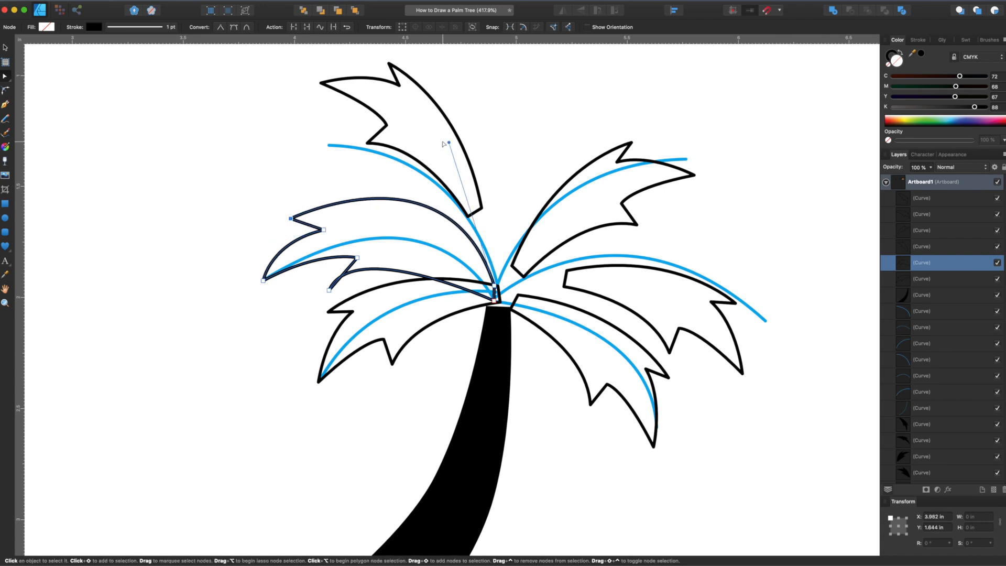
left_click_drag(449, 142, 447, 169)
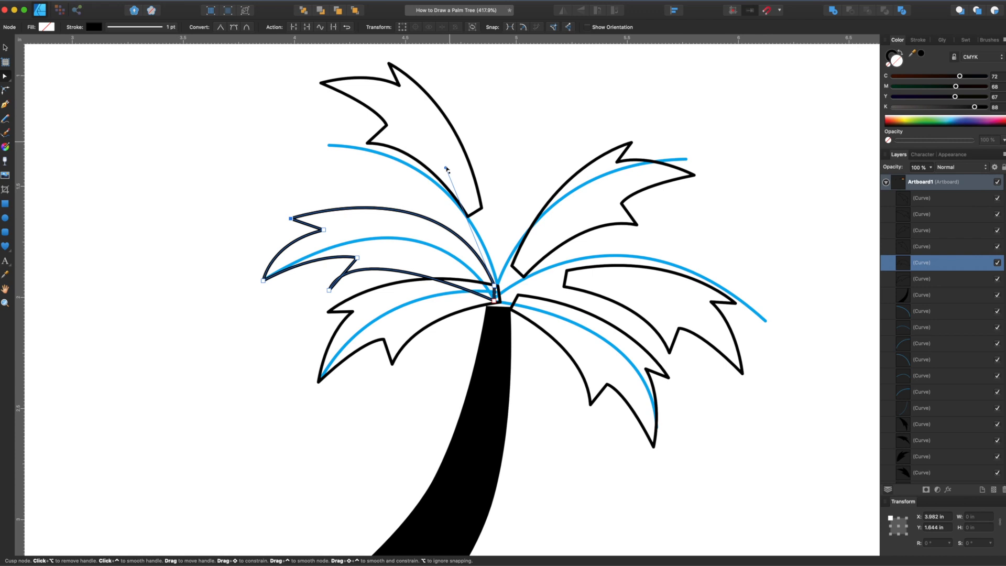
left_click(330, 290)
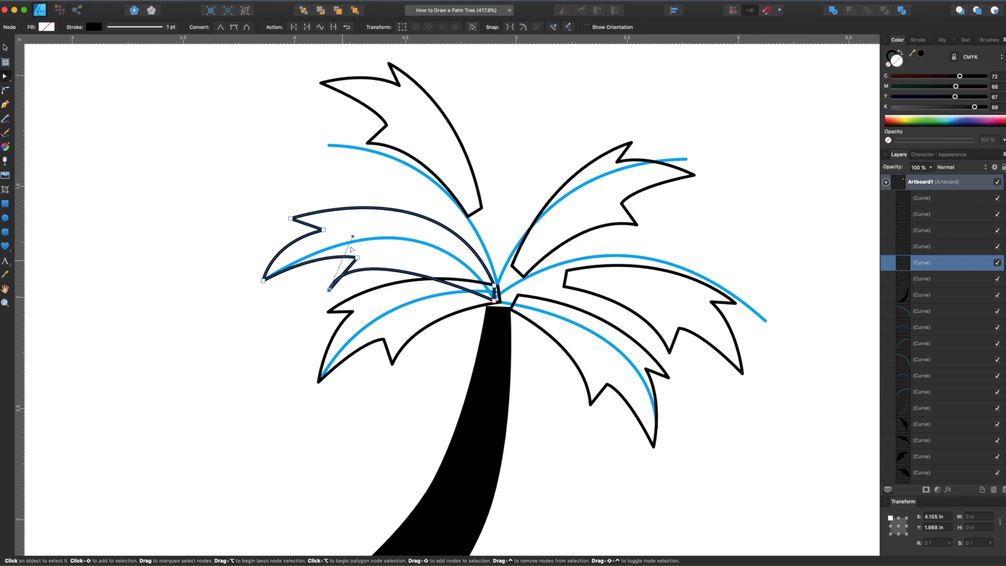
left_click_drag(330, 290, 416, 230)
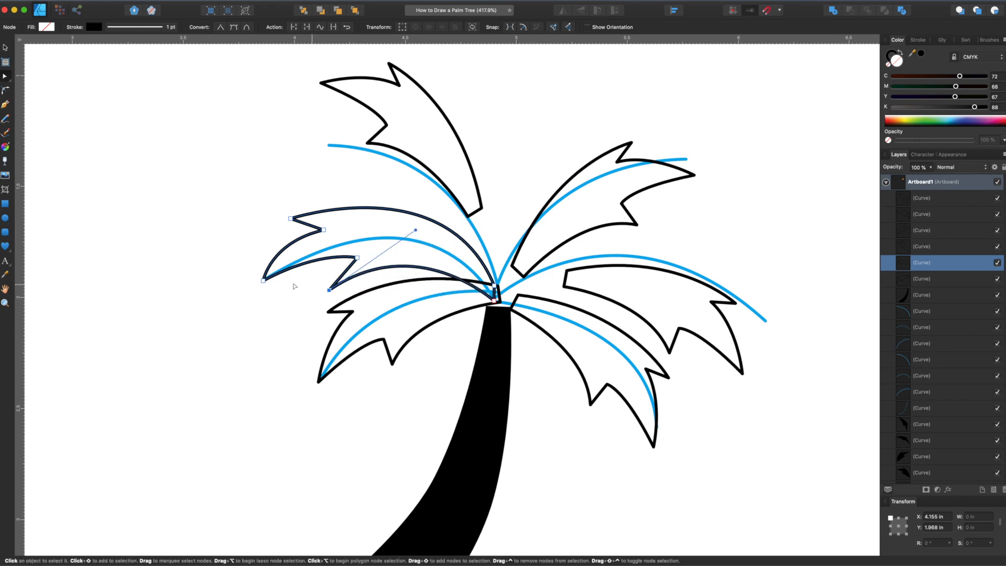
left_click_drag(263, 285, 262, 288)
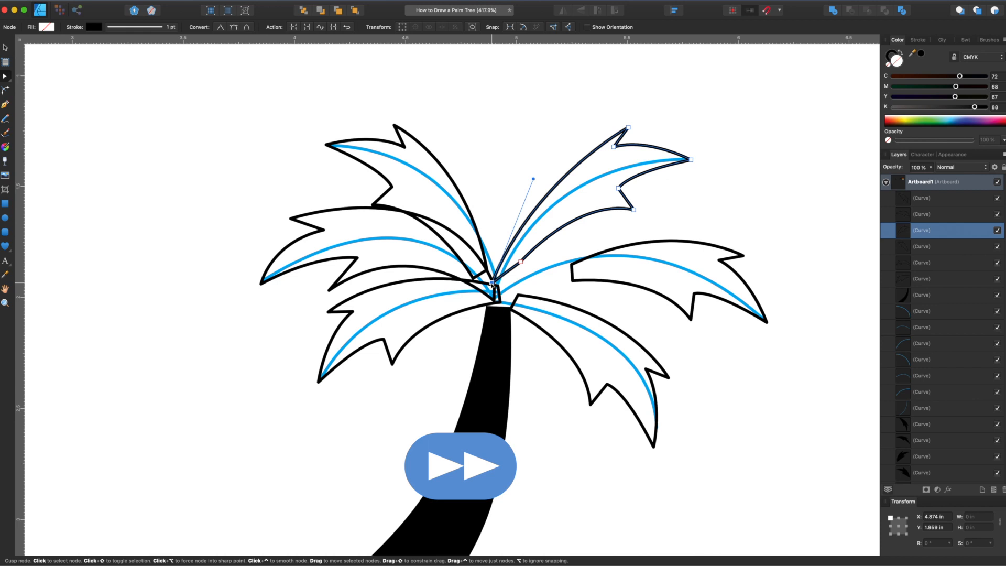
Reshape the upper left frond around its guide by moving its base corner to the trunk top and adjusting its lower barb, notch, tip and upper barb
left_click_drag(473, 278, 496, 286)
left_click_drag(372, 205, 365, 188)
left_click_drag(392, 187, 397, 175)
left_click_drag(326, 145, 323, 148)
left_click_drag(395, 125, 395, 116)
Extend the middle right frond's base corners to the trunk top, bend its upper edge, and adjust its upper notch, tip and lower barb
left_click(572, 273)
left_click_drag(572, 264, 505, 278)
left_click_drag(573, 280, 500, 299)
left_click_drag(606, 231, 631, 184)
left_click_drag(719, 260, 705, 263)
left_click_drag(767, 322, 770, 325)
left_click_drag(691, 319, 690, 314)
Fit the lowest right frond to its guide by shortening its tip and moving its lower notch, both barbs and upper base corner
left_click(656, 427)
left_click_drag(655, 447, 659, 431)
left_click_drag(607, 385, 616, 372)
left_click_drag(591, 404, 602, 394)
left_click_drag(598, 336, 585, 333)
left_click_drag(668, 378, 671, 368)
left_click_drag(518, 295, 501, 309)
Refine the lowest right frond's upper barb to about X 5.66, Y 2.28 in and lower barb to X 5.40, Y 2.44 in, smoothing the adjoining edges
left_click(656, 427)
left_click(647, 368)
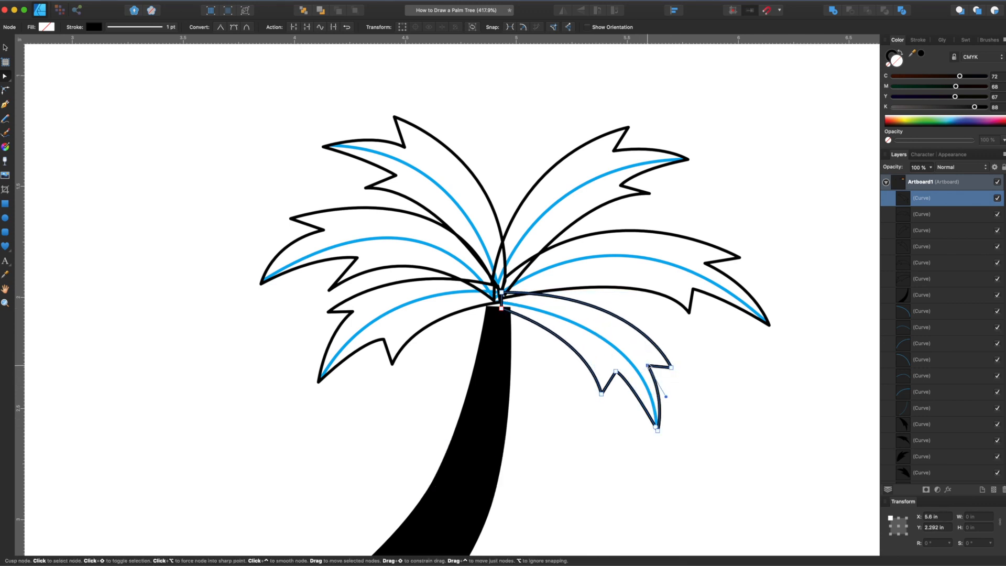
left_click_drag(671, 368, 664, 359)
left_click_drag(639, 292, 633, 304)
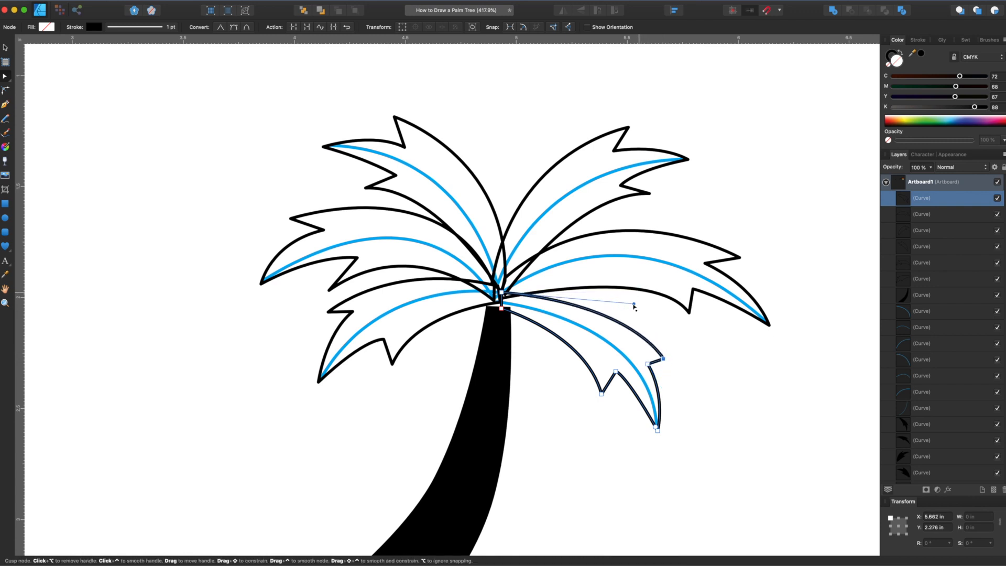
left_click_drag(601, 394, 605, 394)
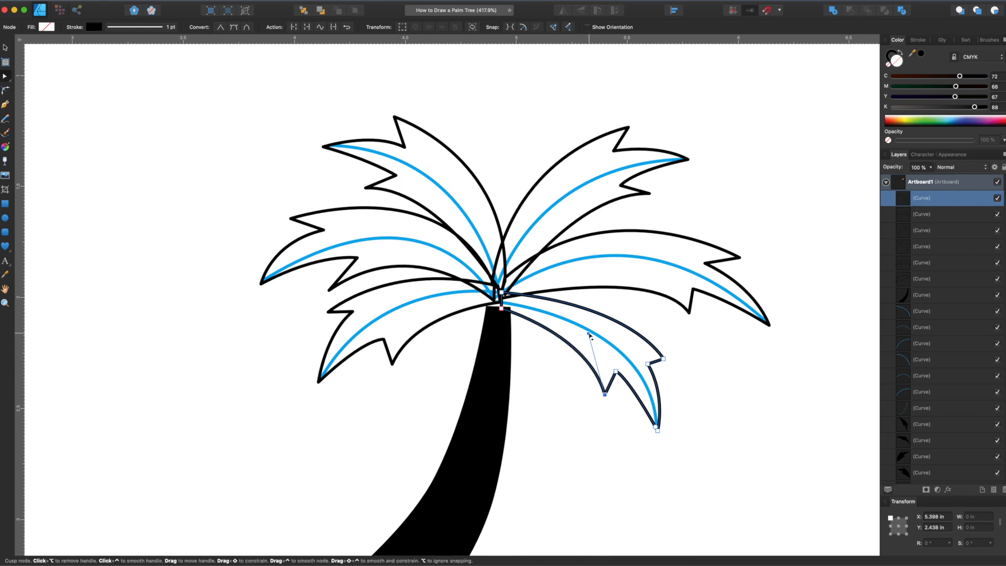
left_click(574, 402)
Select all fronds together with their guide curves and try to fill them with the sampled black, without a stroke
scroll(574, 402, "down", 5)
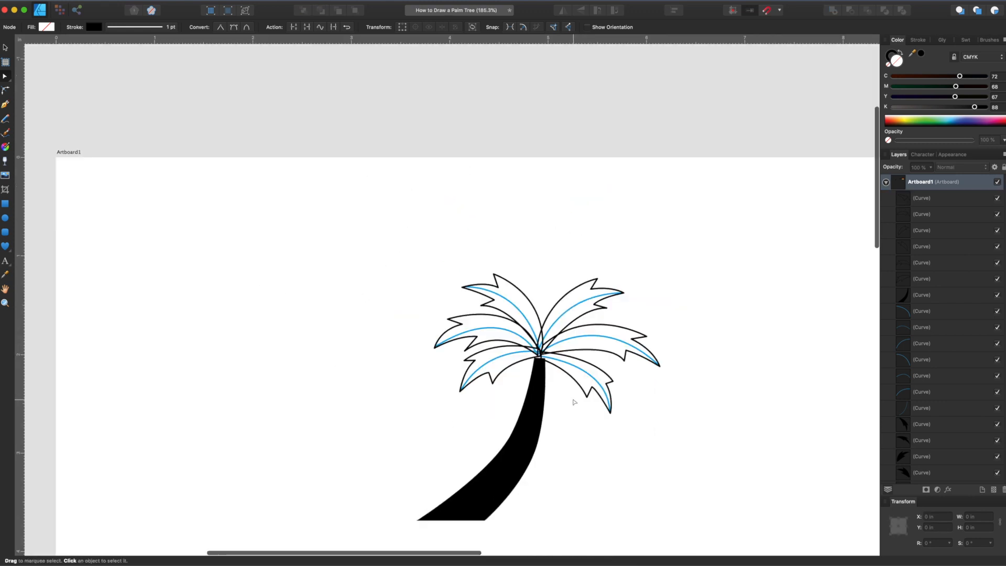
right_click(573, 398)
left_click(5, 50)
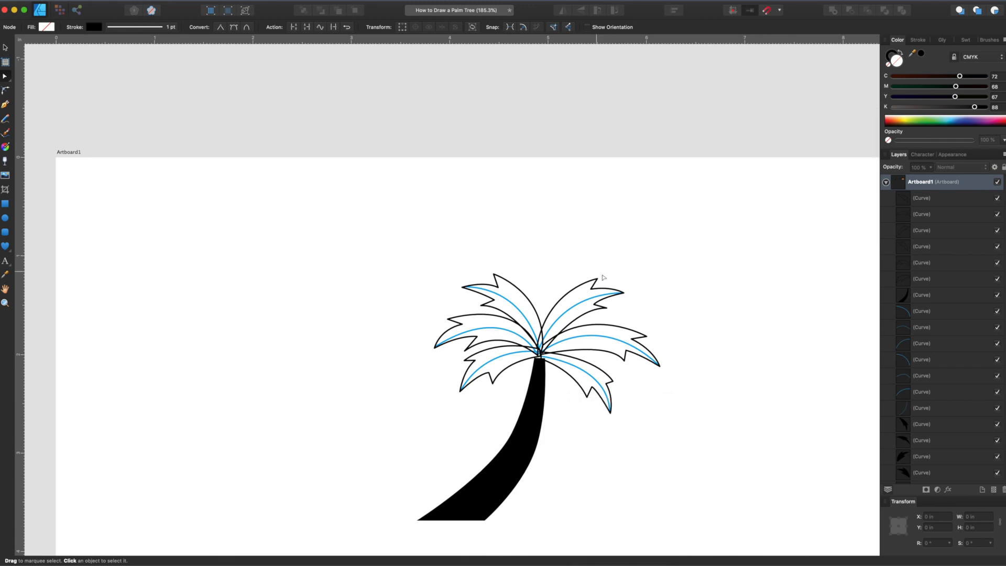
left_click(604, 288)
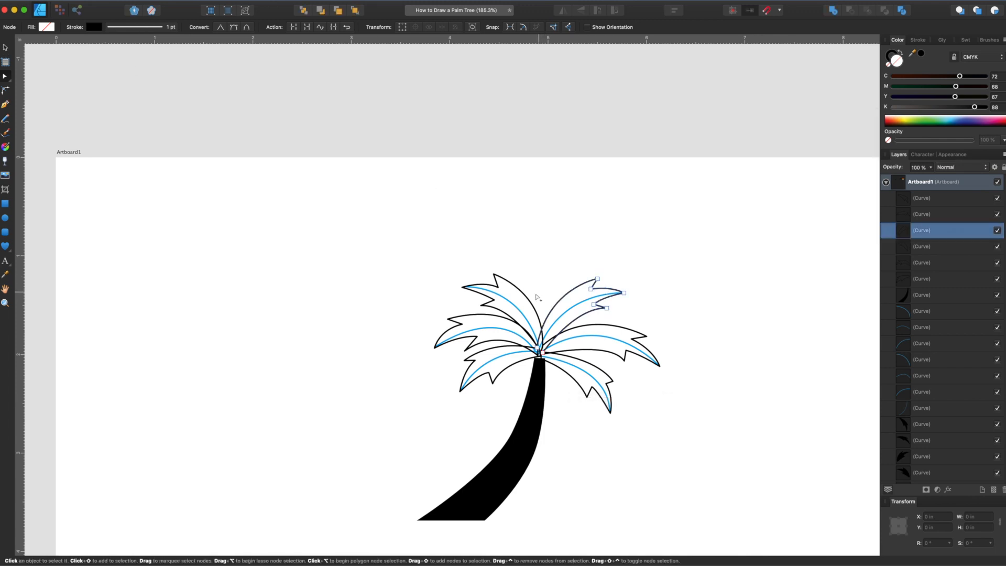
key("v")
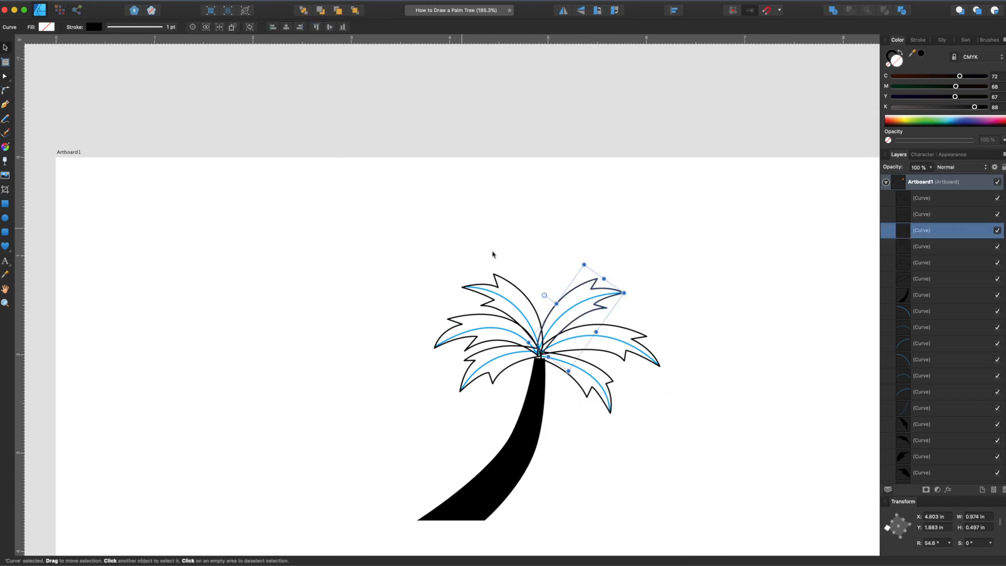
left_click(501, 279, "shift")
left_click_drag(383, 243, 759, 450)
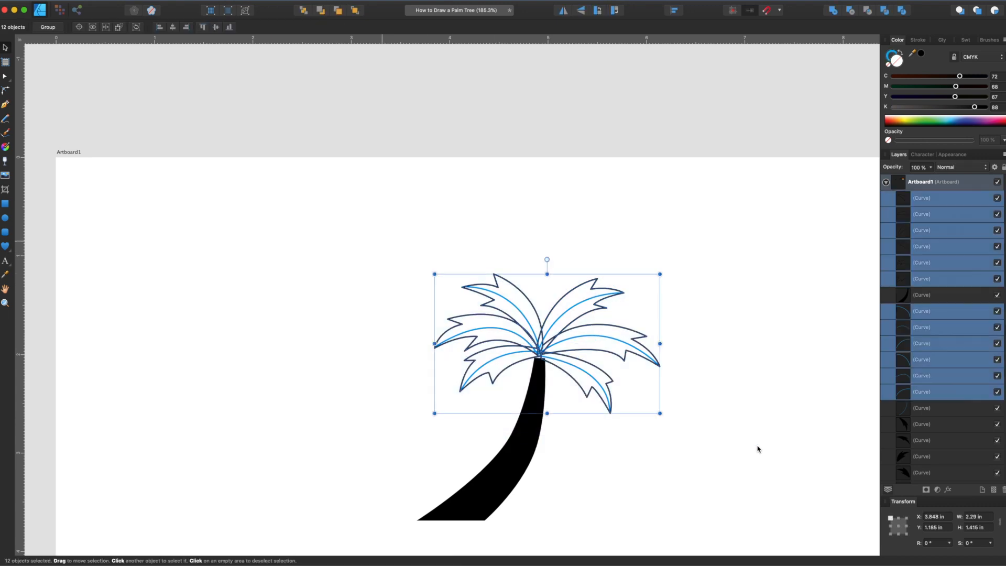
left_click(892, 55)
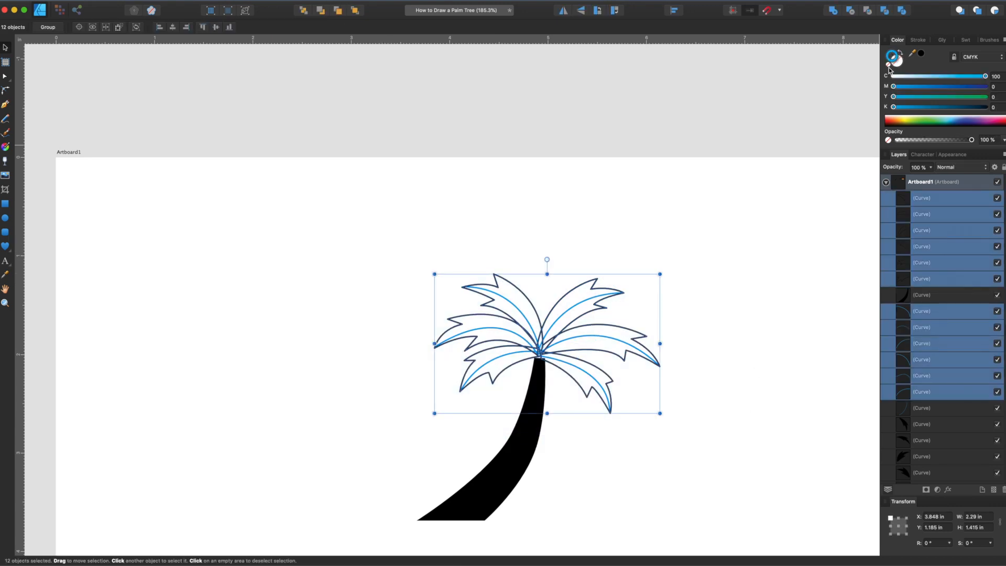
left_click(889, 66)
left_click(921, 54)
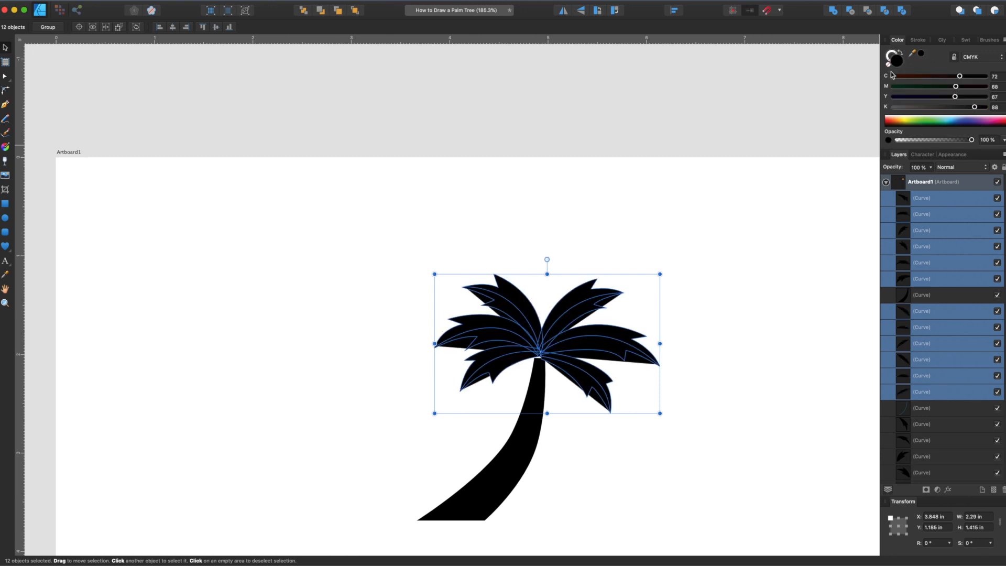
left_click(699, 260)
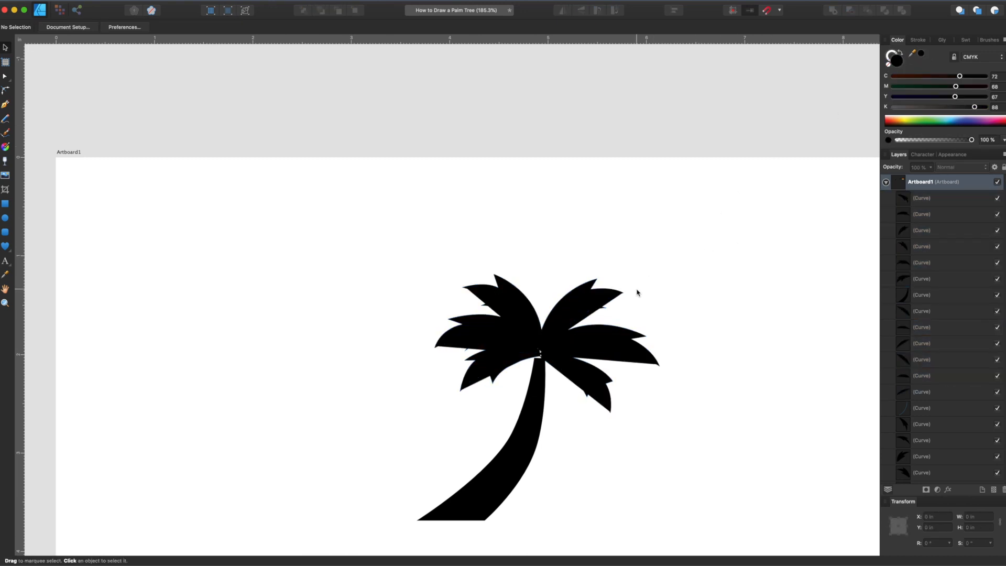
Undo the black fill and the stroke removal on the fronds and guide curves
key("super+z")
key("super+z")
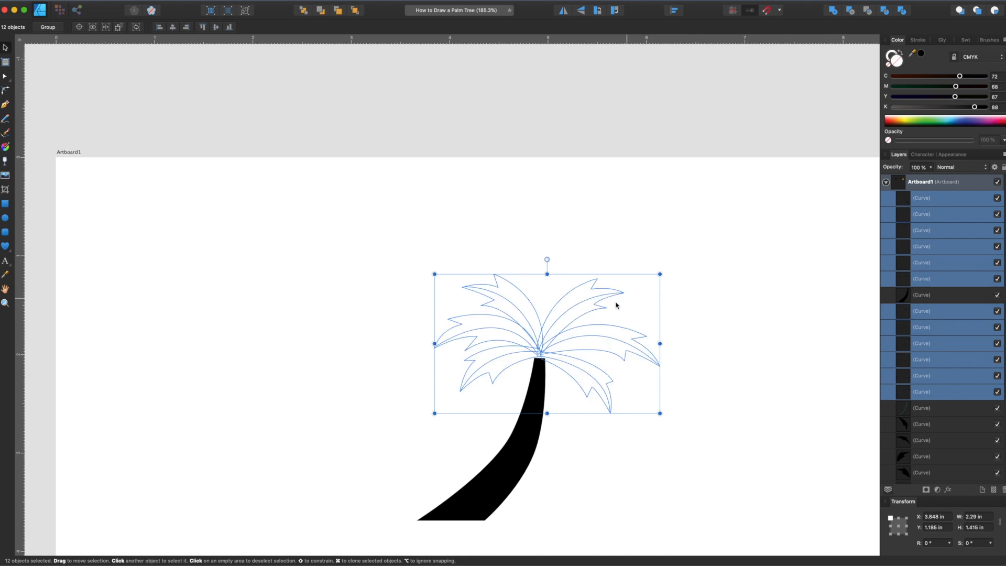
left_click(586, 304)
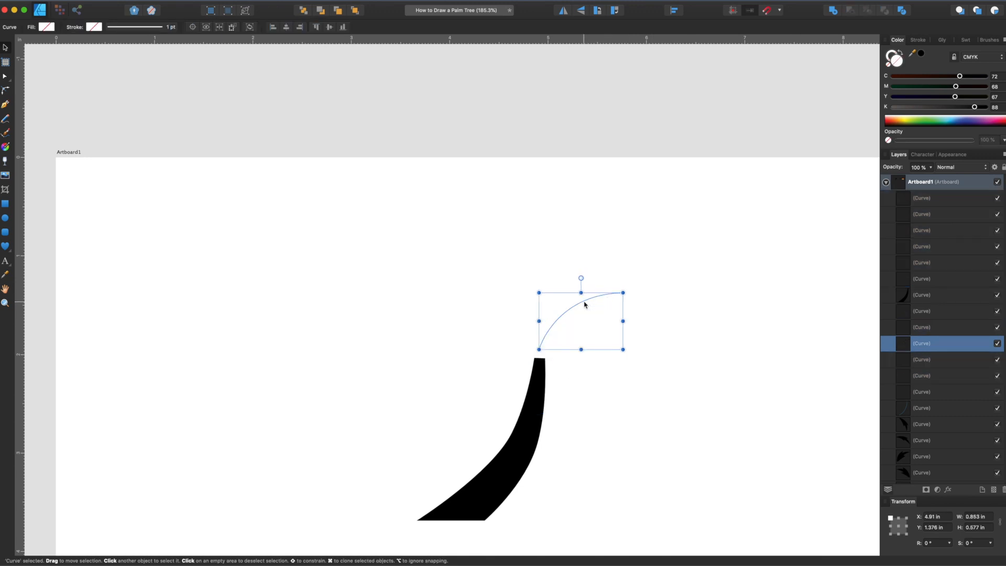
key("super+z")
key("super+z")
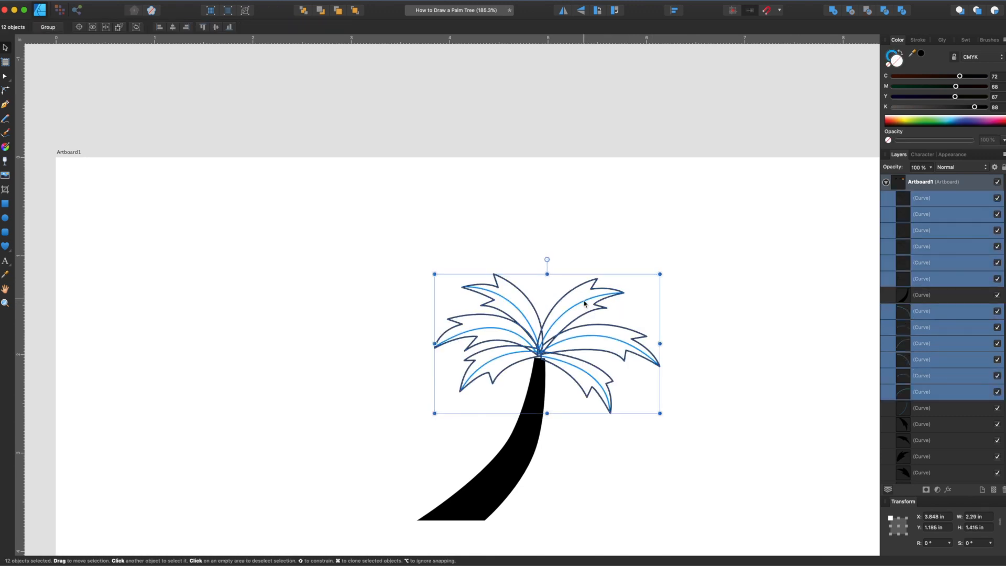
Delete the cyan guide curves of all six fronds and the trunk
left_click(586, 306)
key("BackSpace")
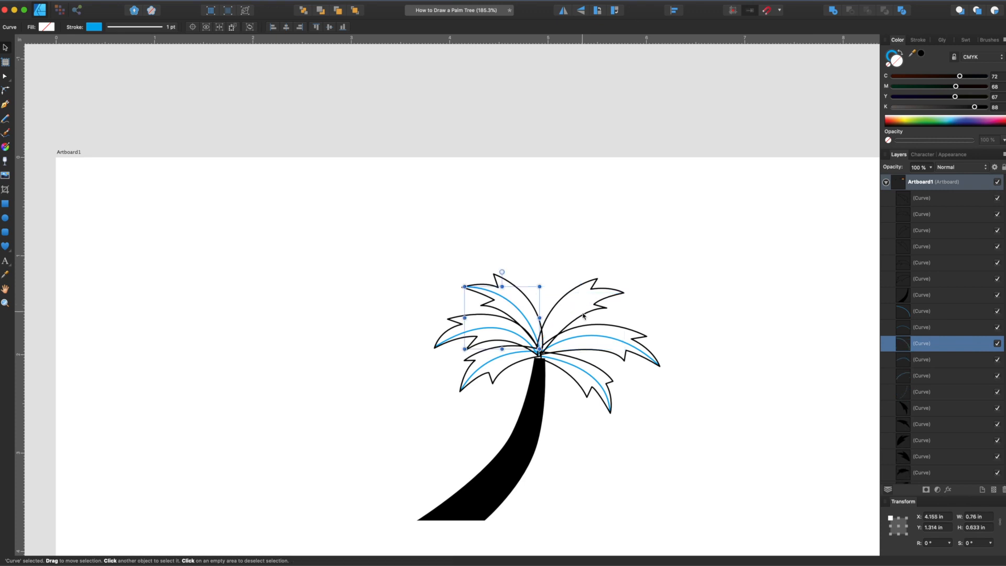
left_click(593, 340)
key("BackSpace")
left_click(525, 312)
left_click(523, 312)
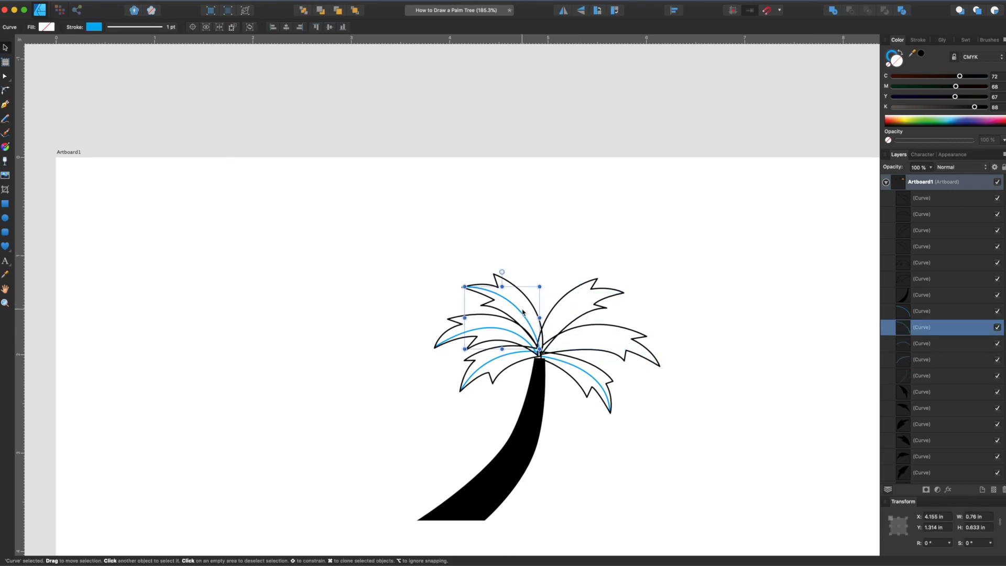
key("BackSpace")
key("BackSpace")
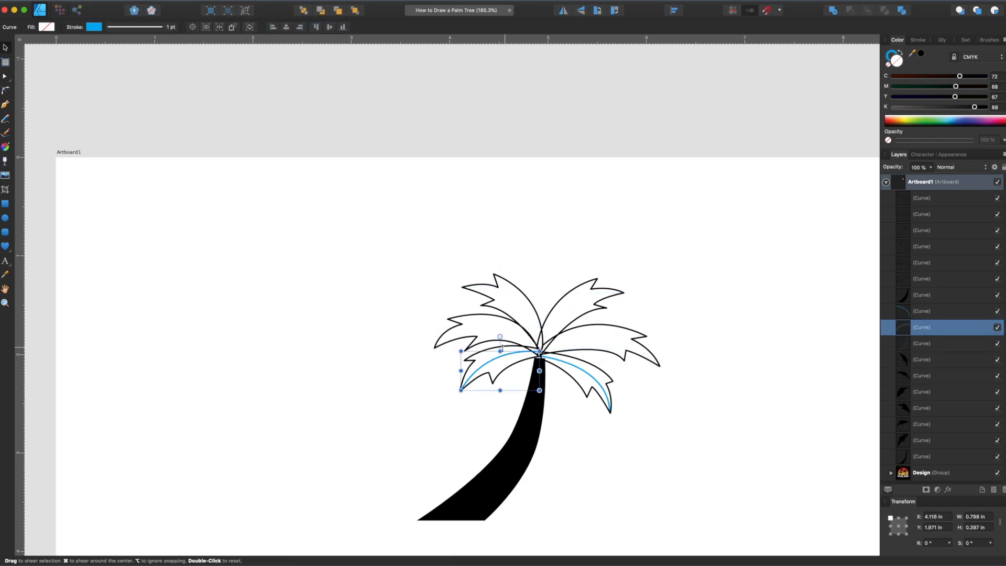
key("BackSpace")
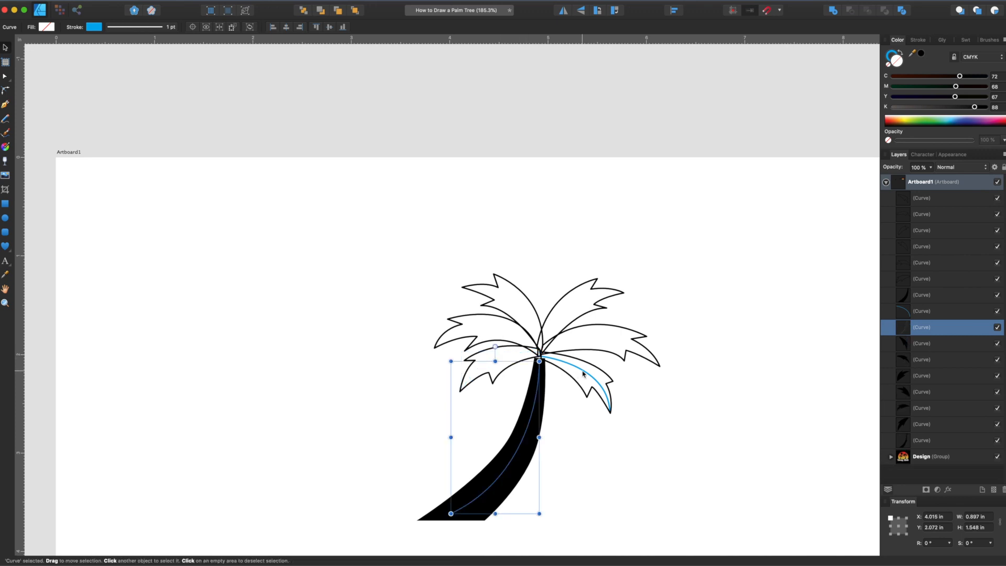
left_click(579, 375)
key("BackSpace")
key("BackSpace")
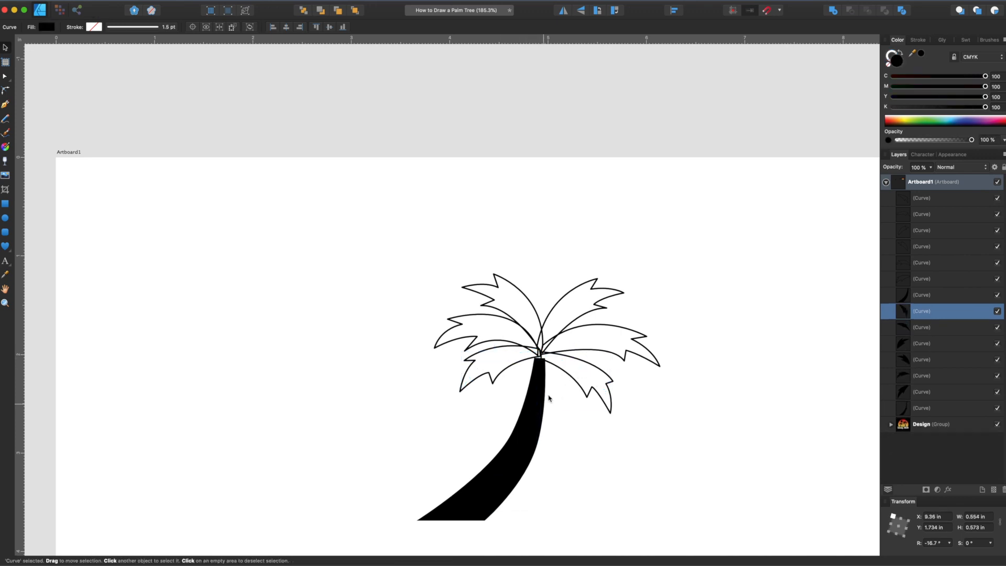
Select the six frond outlines together and make them solid black without a stroke
left_click_drag(387, 217, 708, 468)
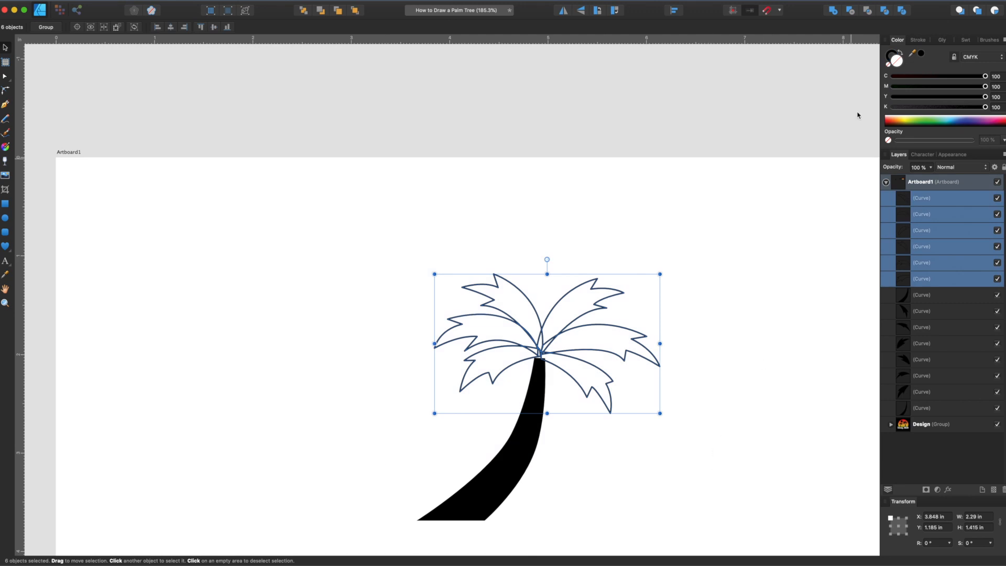
left_click(901, 53)
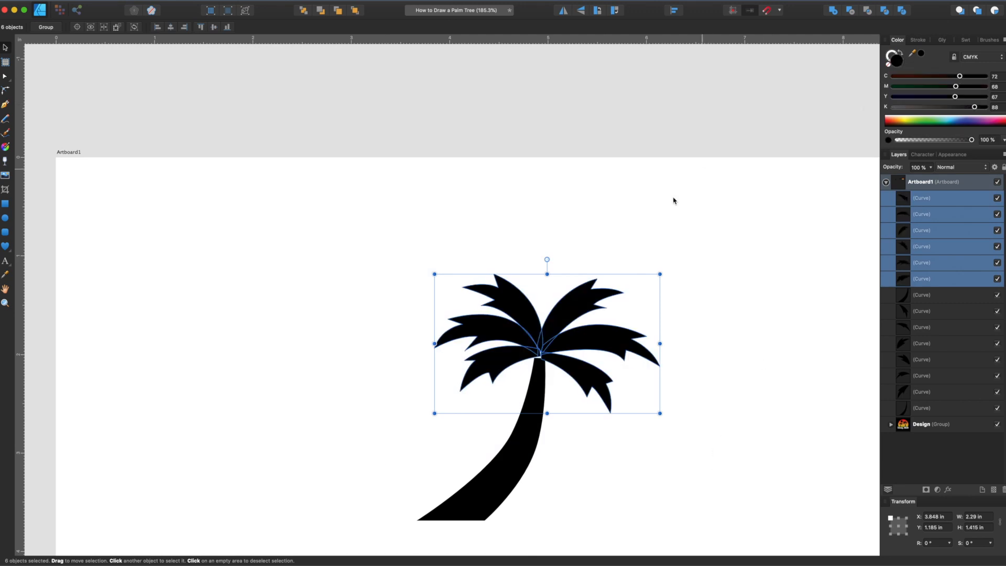
left_click(673, 238)
Draw a closed nine-point Pen shape over the gaps where the large palm's fronds meet the trunk, and fill it with the sampled black
scroll(521, 360, "up", 4)
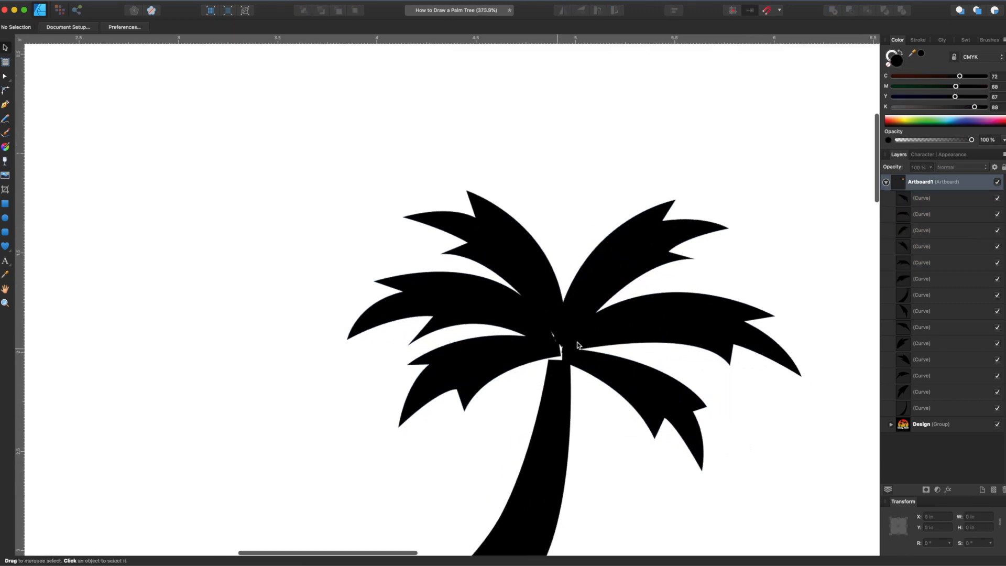
scroll(556, 372, "up", 4)
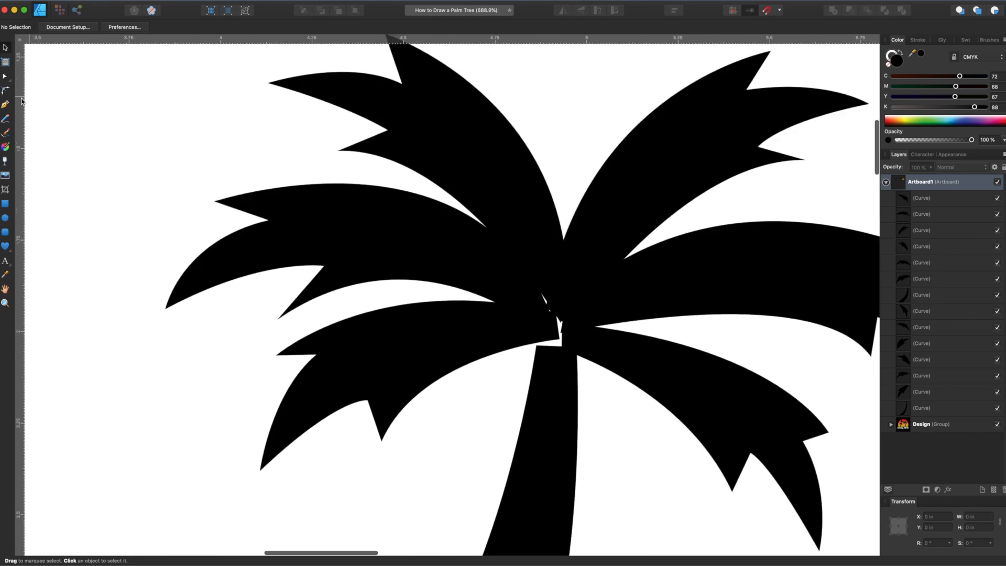
key("p")
left_click(547, 269)
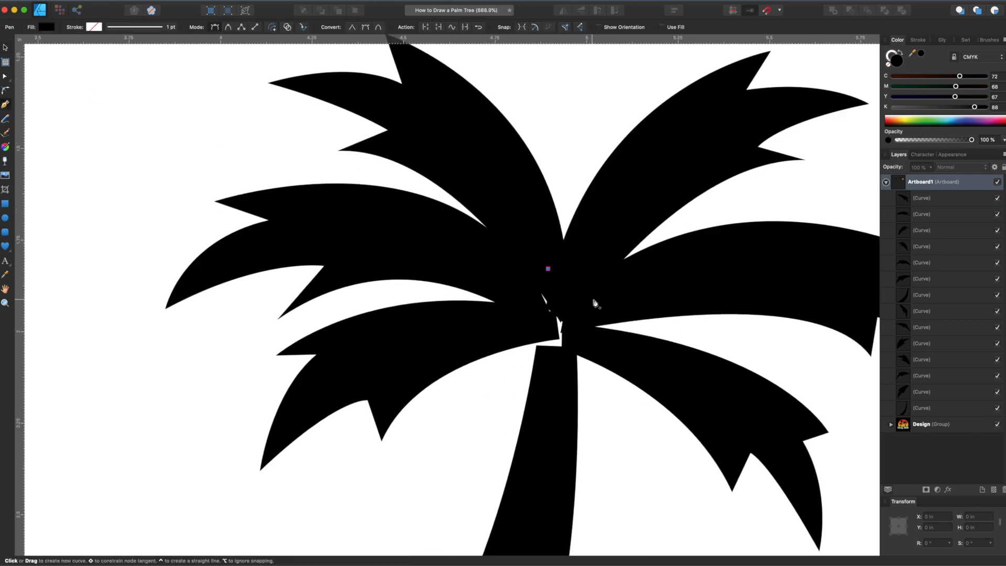
left_click(605, 300)
left_click(591, 328)
left_click(576, 355)
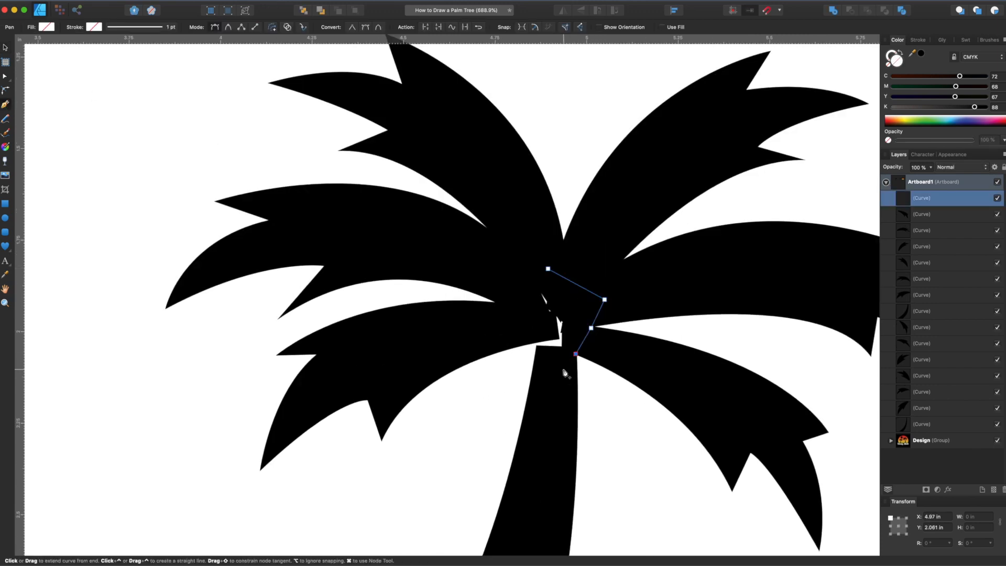
left_click(558, 361)
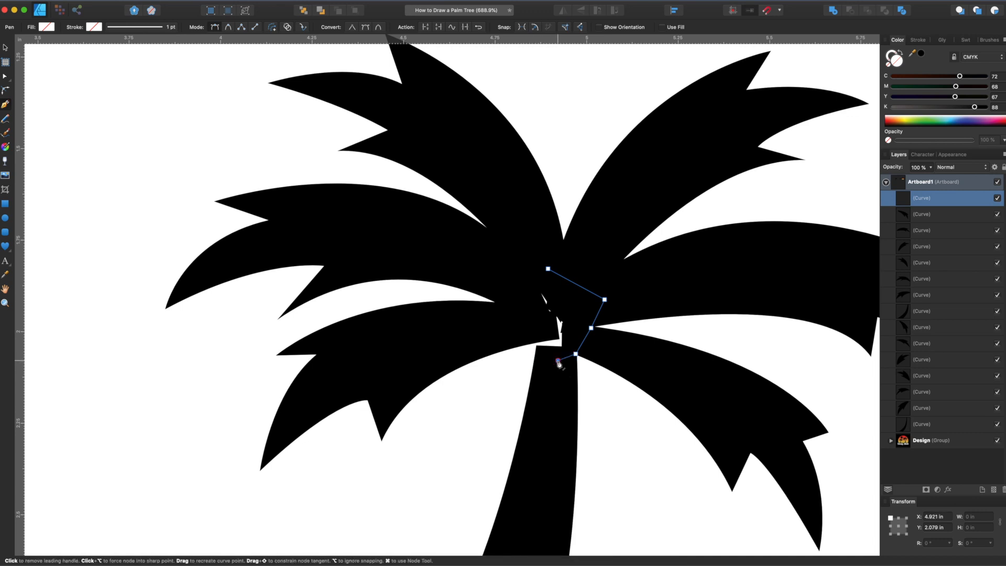
left_click(536, 355)
left_click(525, 327)
left_click(519, 294)
left_click(523, 278)
left_click(548, 269)
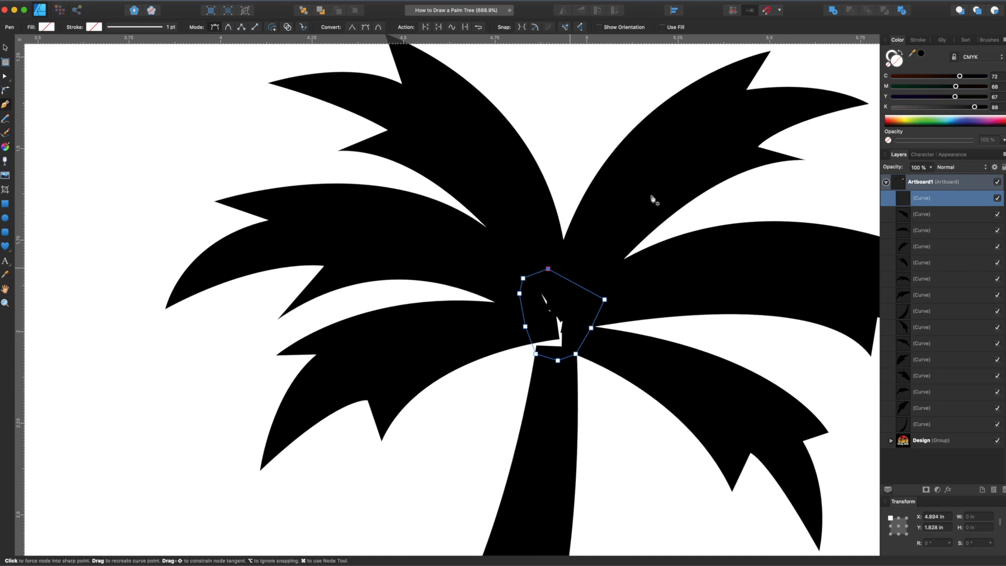
left_click(922, 54)
Cover the gap at the smaller palm's crown with a closed Pen shape, fill it with the sampled black, and deselect it
scroll(753, 292, "down", 8)
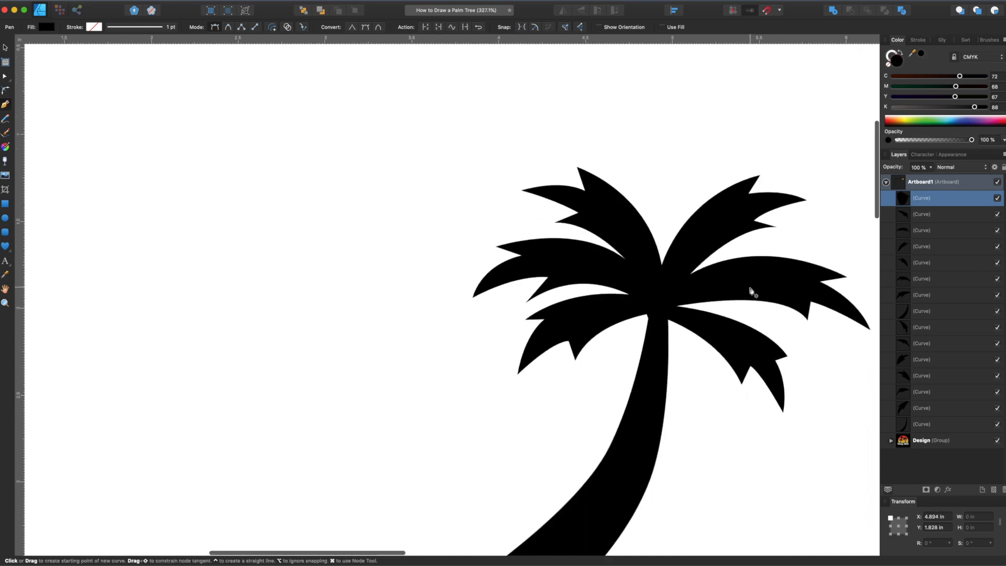
scroll(753, 292, "right", 3)
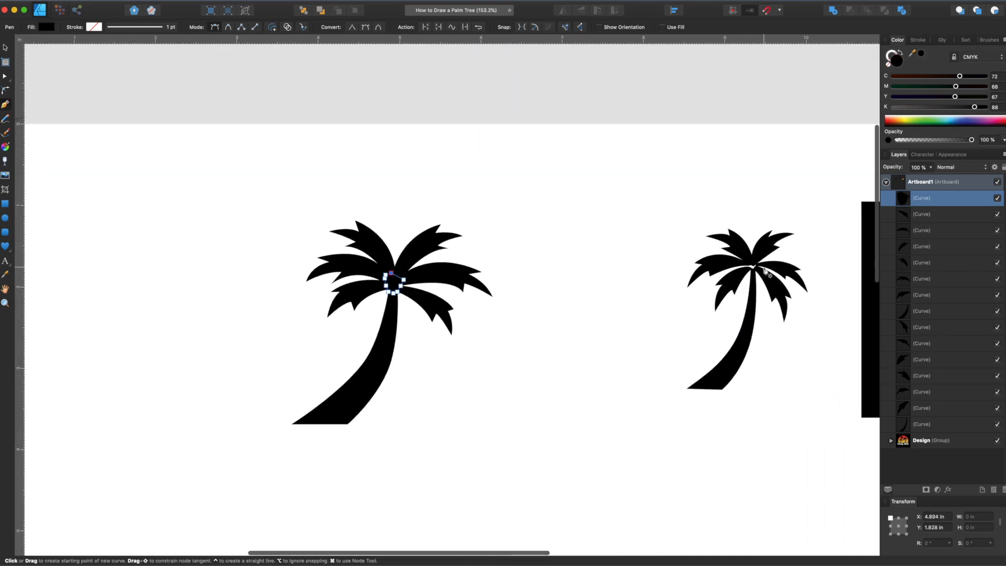
scroll(751, 277, "up", 2)
scroll(750, 278, "up", 1)
scroll(750, 280, "right", 4)
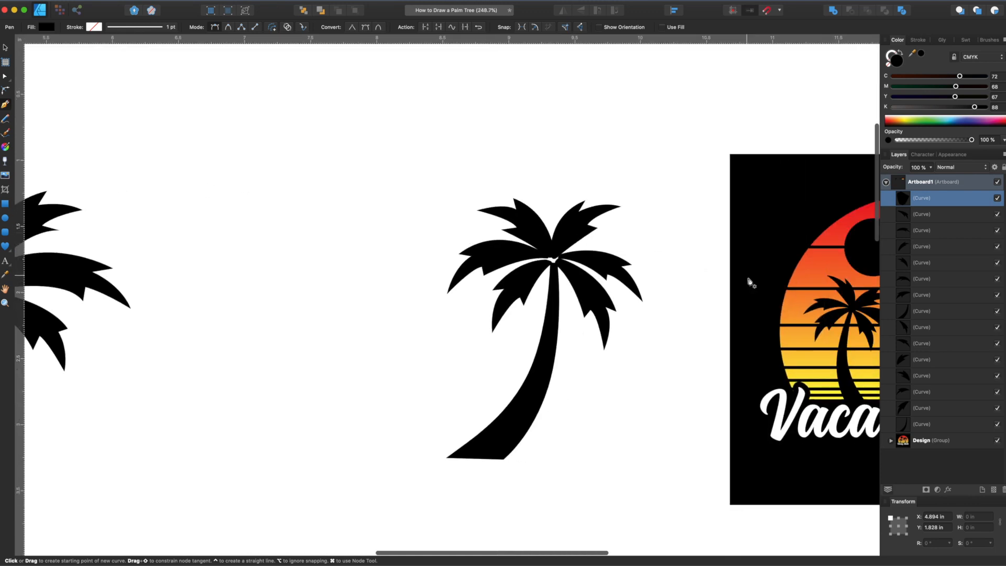
left_click(555, 250)
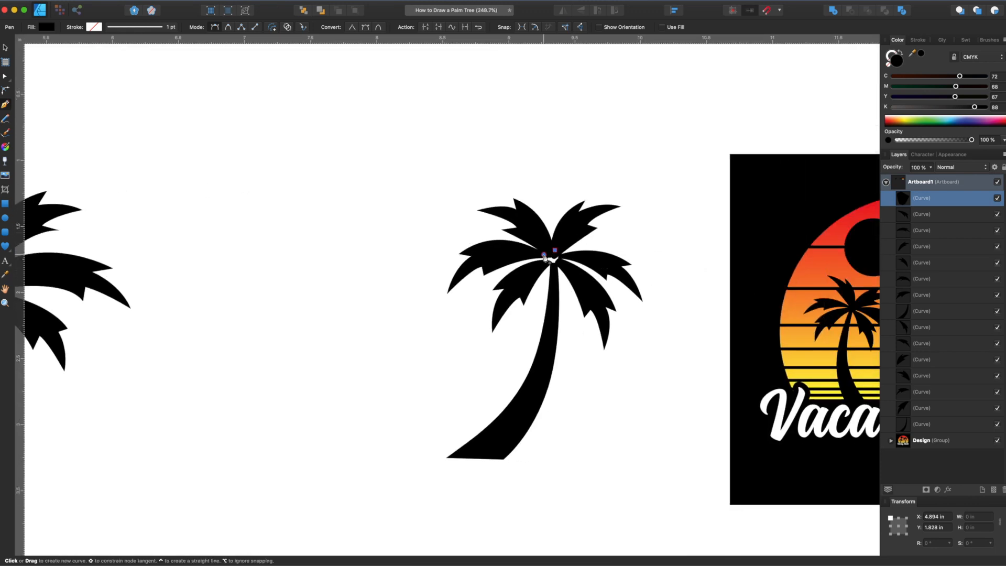
left_click(544, 257)
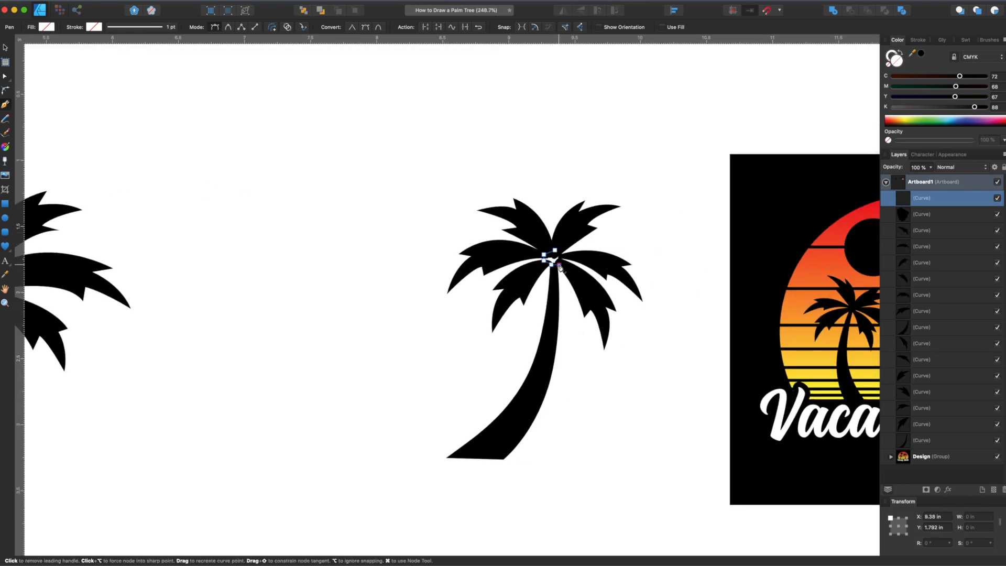
left_click(555, 250)
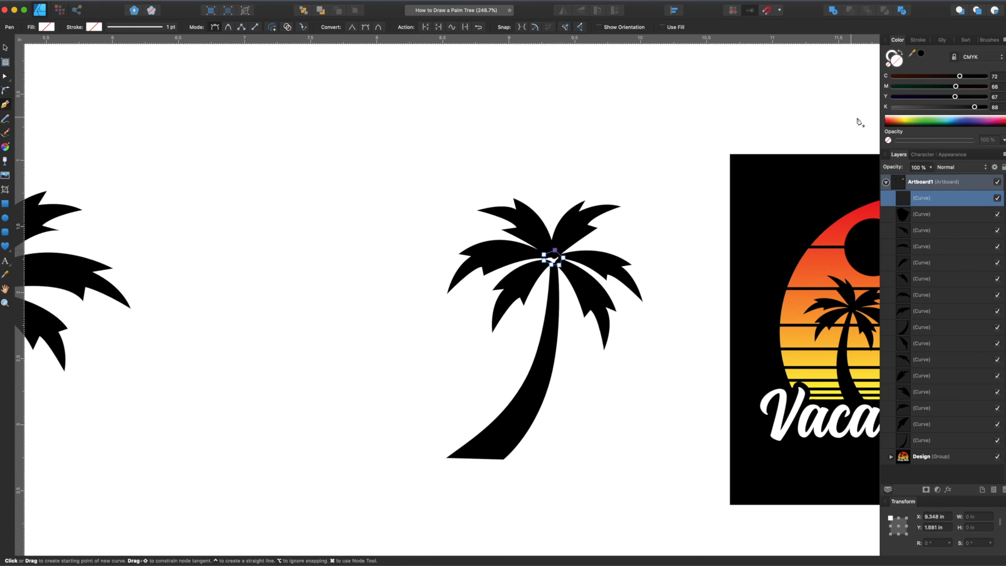
left_click(922, 53)
scroll(582, 157, "down", 5)
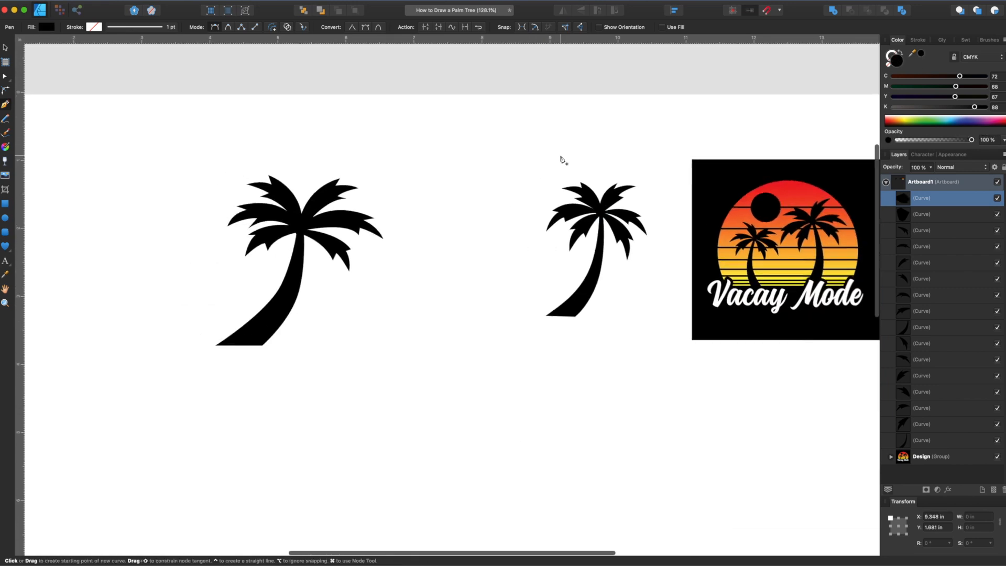
key("v")
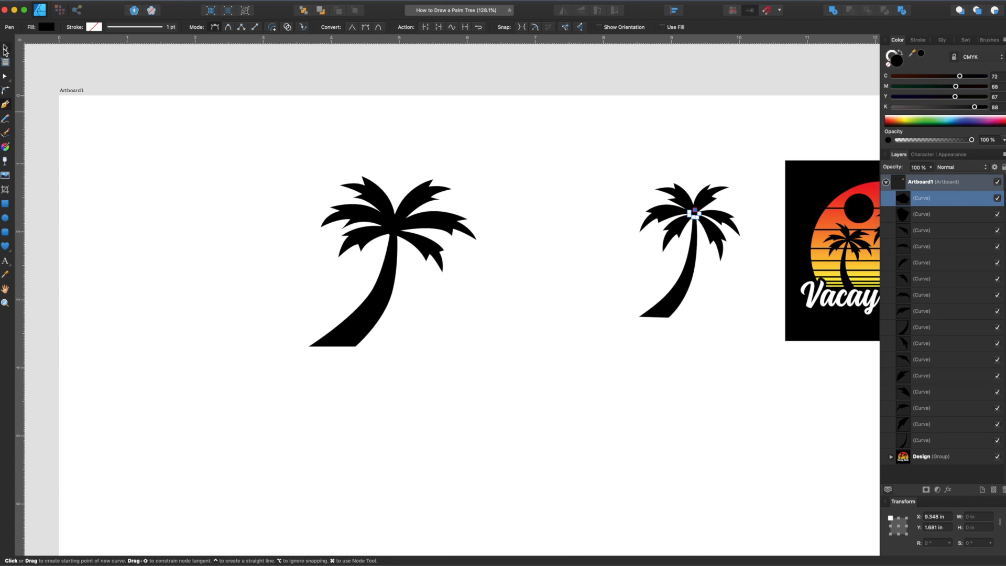
left_click(543, 206)
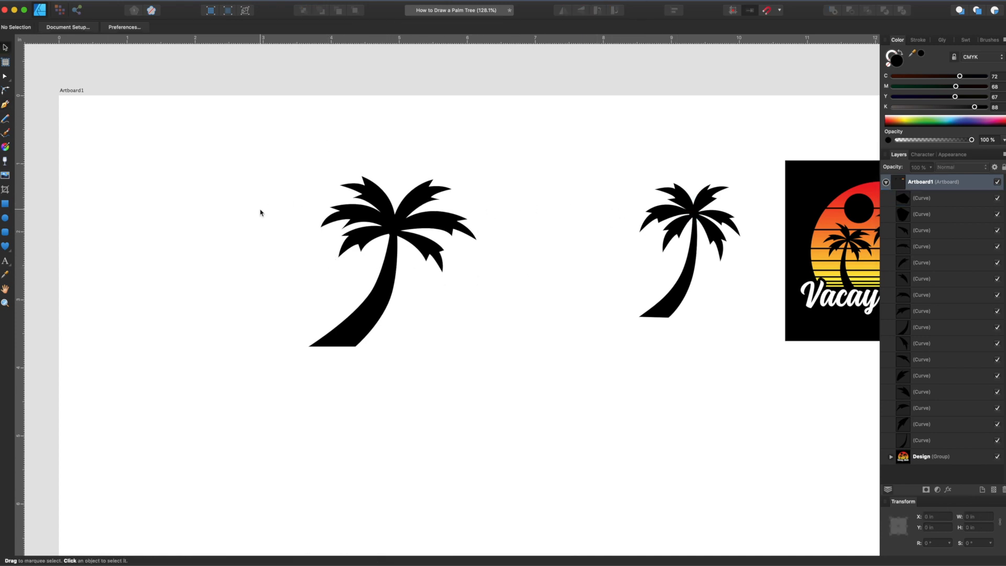
Lengthen the large palm's trunk by moving its two base corner nodes together downward and slightly to the right
scroll(261, 212, "up", 4)
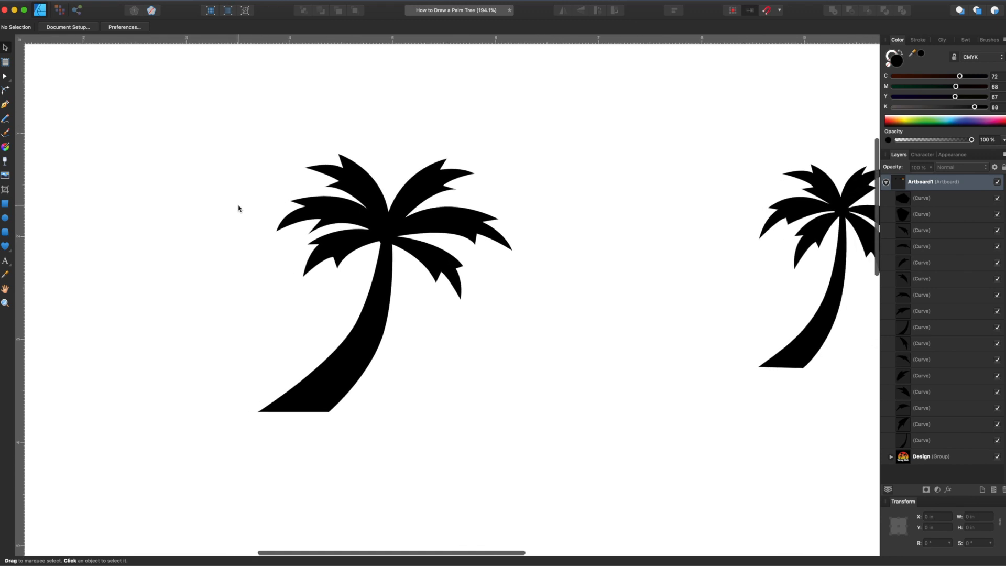
scroll(239, 208, "left", 5)
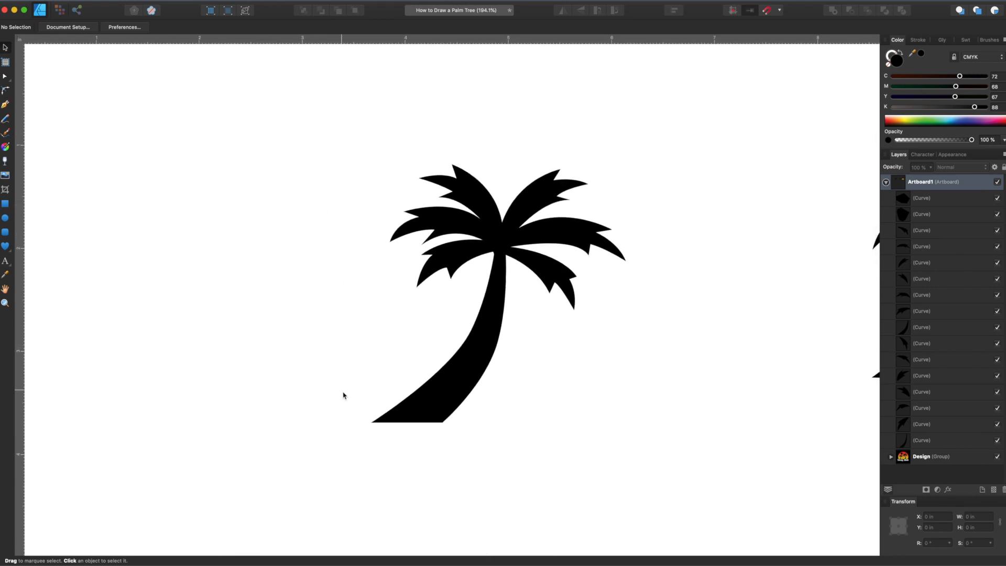
left_click(5, 77)
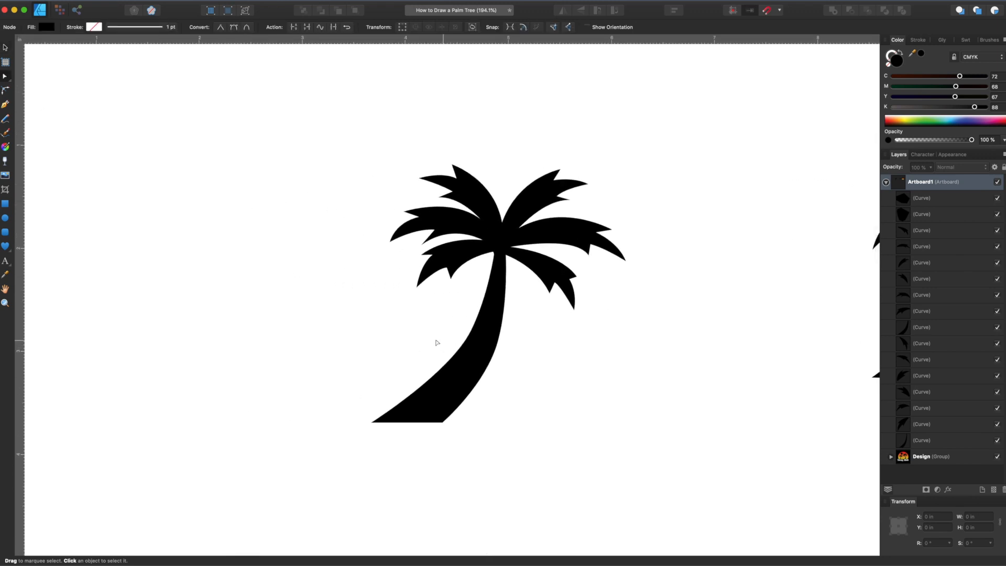
left_click_drag(361, 402, 450, 434)
left_click(444, 423)
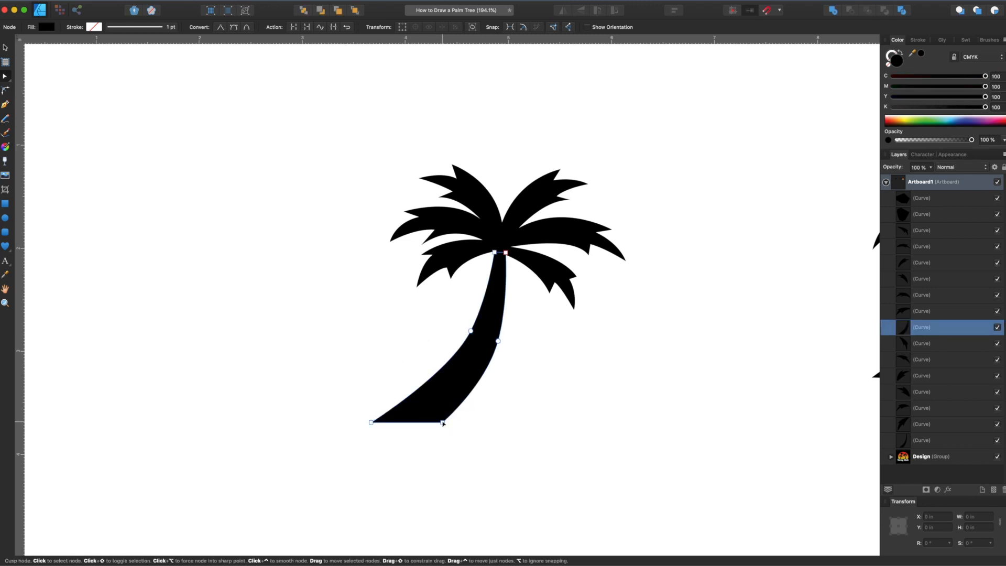
left_click(372, 423, "shift")
left_click_drag(372, 423, 384, 469)
Bend the large palm's trunk into an S-curve by moving the middle nodes and handles of its left and right edges
left_click_drag(498, 341, 461, 335)
left_click_drag(479, 298, 457, 300)
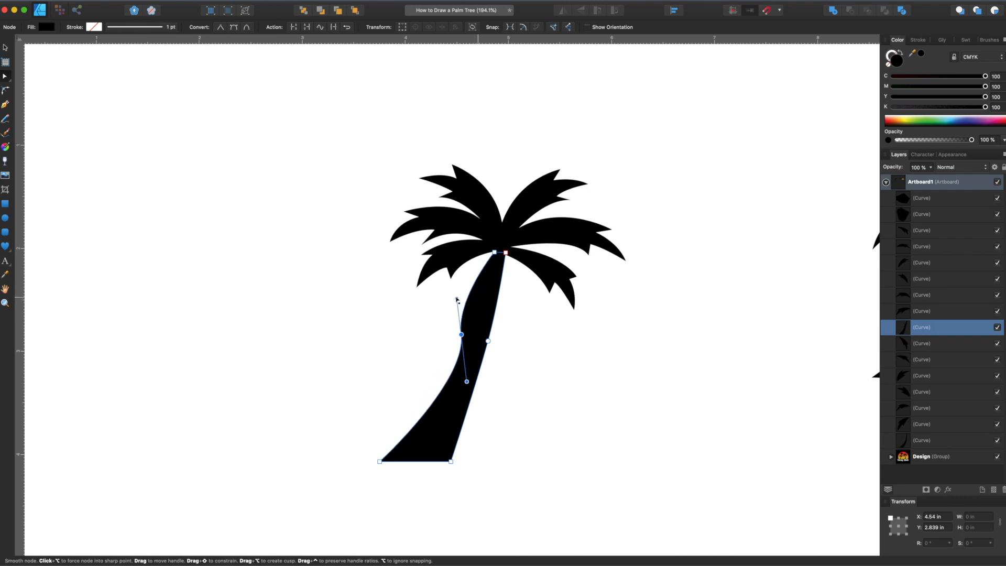
left_click_drag(488, 341, 494, 331)
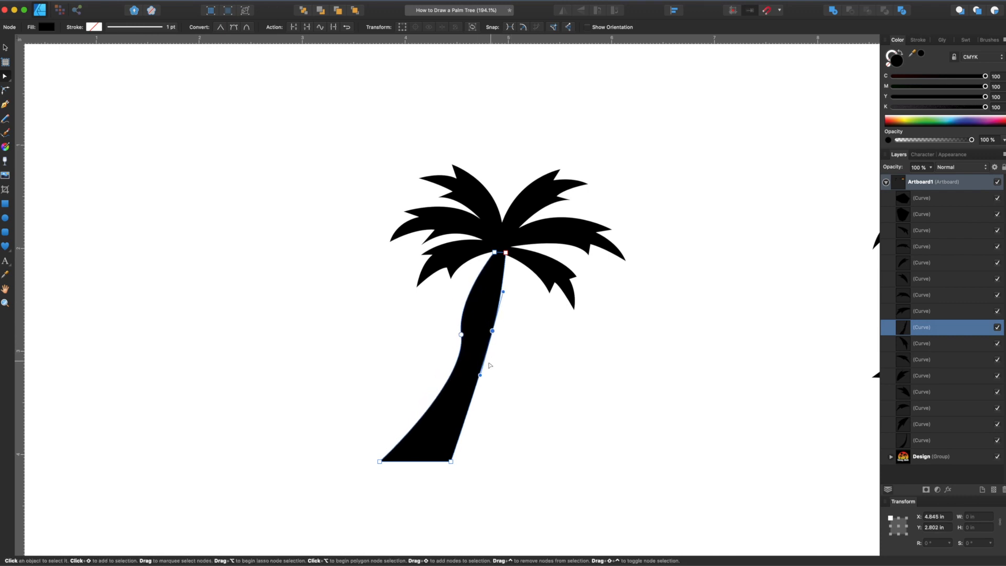
left_click_drag(477, 379, 506, 382)
left_click_drag(492, 333, 461, 347)
left_click(645, 379)
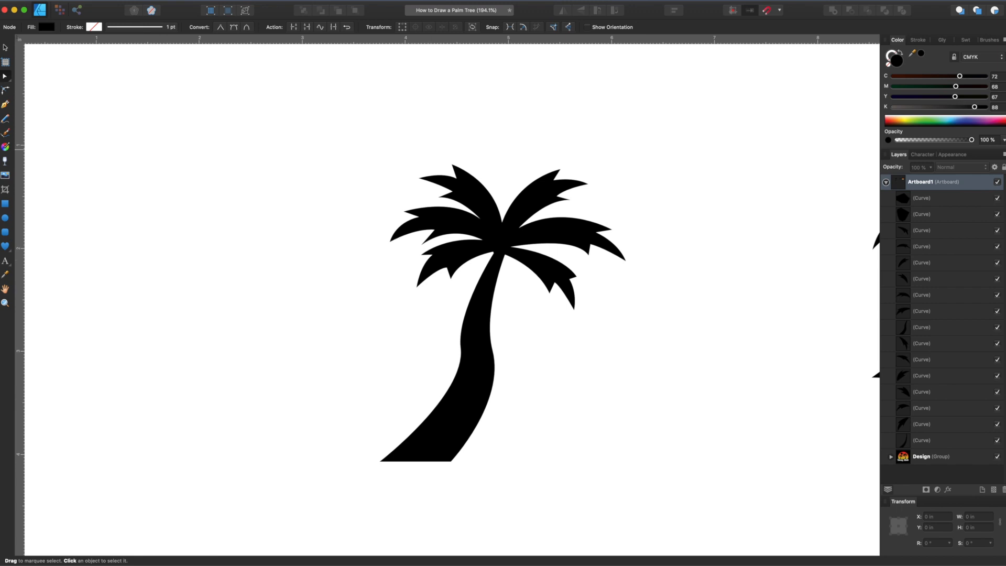
Extend the large palm's lowest left frond downward and enlarge its upper right frond to about 1.04 by 0.55 in
left_click(5, 47)
left_click(437, 272)
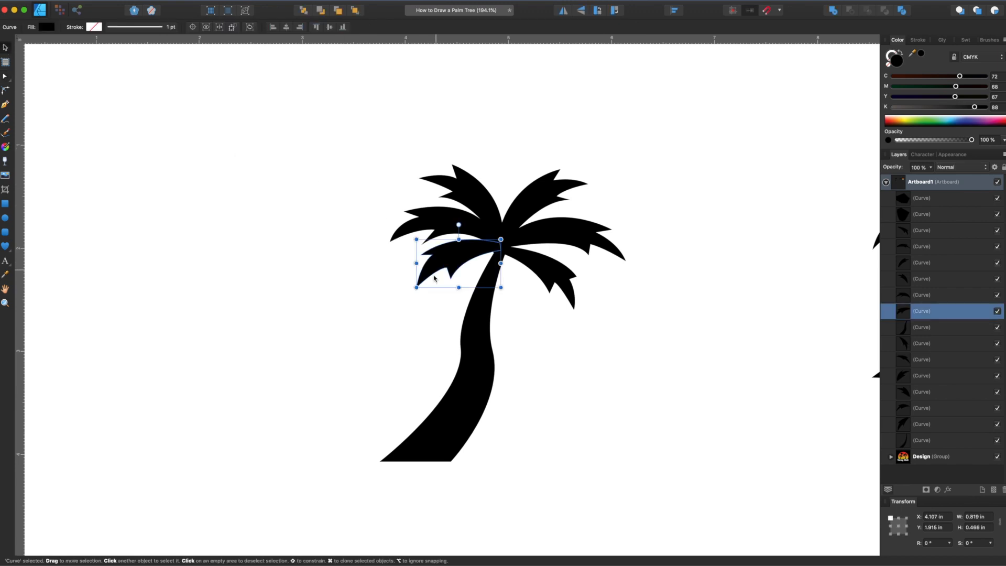
left_click_drag(417, 287, 417, 301)
left_click(548, 199)
left_click_drag(589, 184, 596, 182)
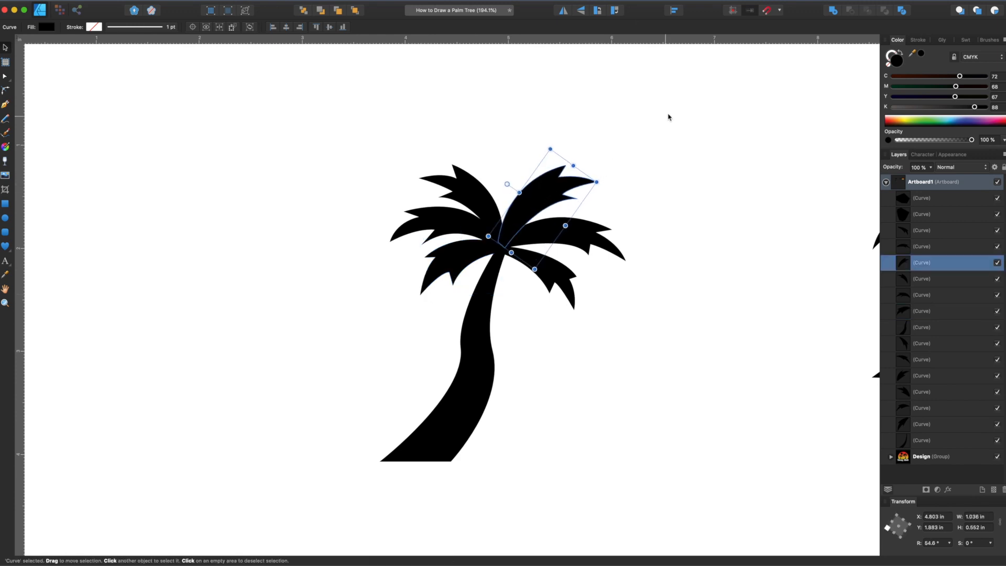
left_click(669, 116)
scroll(663, 228, "down", 5)
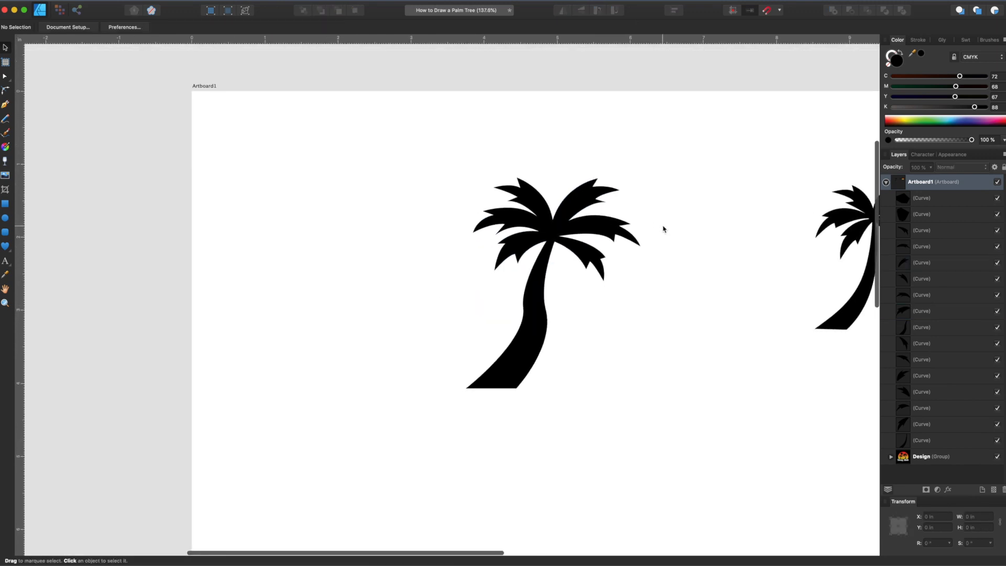
scroll(663, 229, "right", 3)
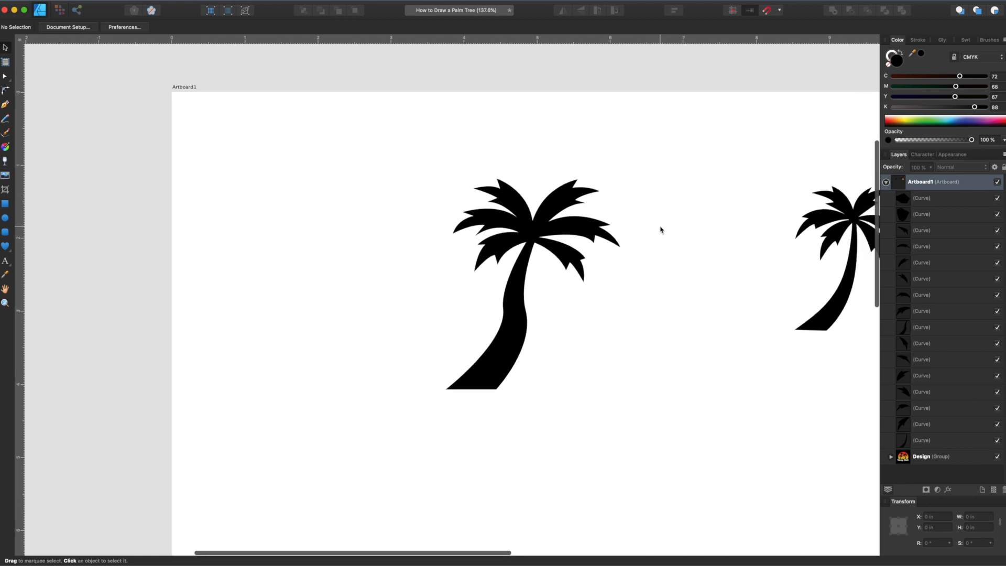
scroll(645, 276, "right", 10)
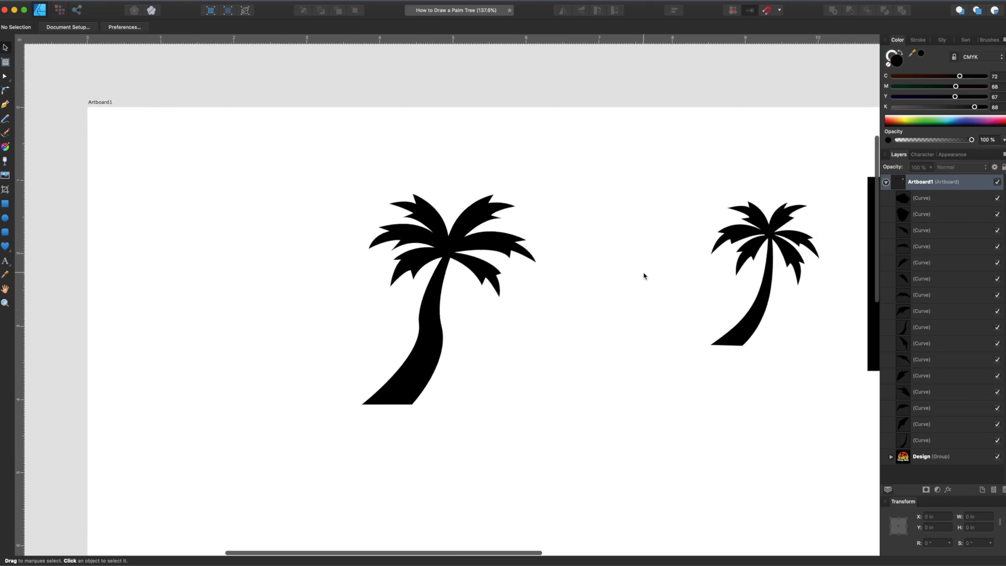
scroll(585, 318, "right", 20)
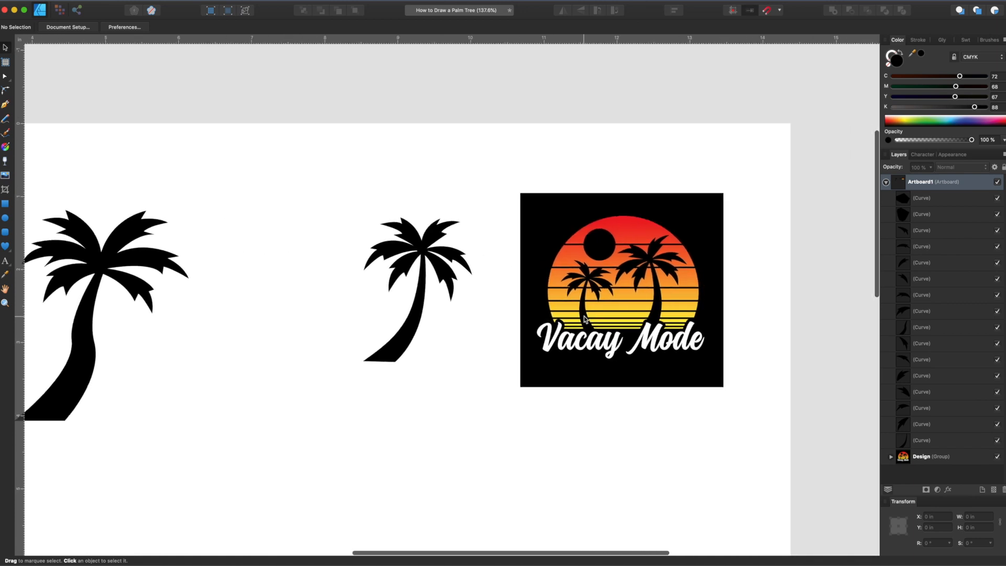
Examine the Vacay Mode sunset design beside the smaller palm to see how palm silhouettes are used in it
scroll(585, 318, "up", 5)
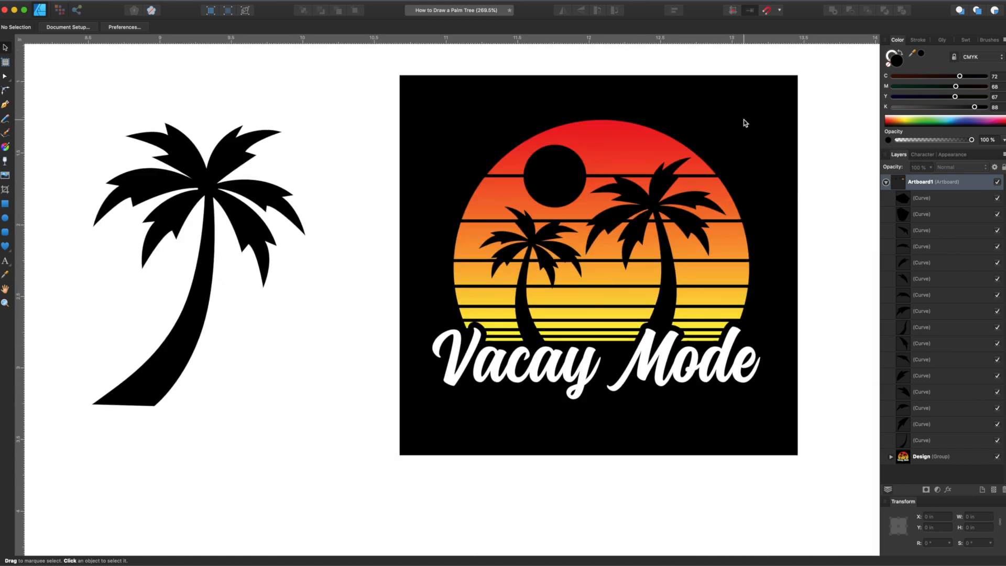
scroll(537, 64, "down", 5)
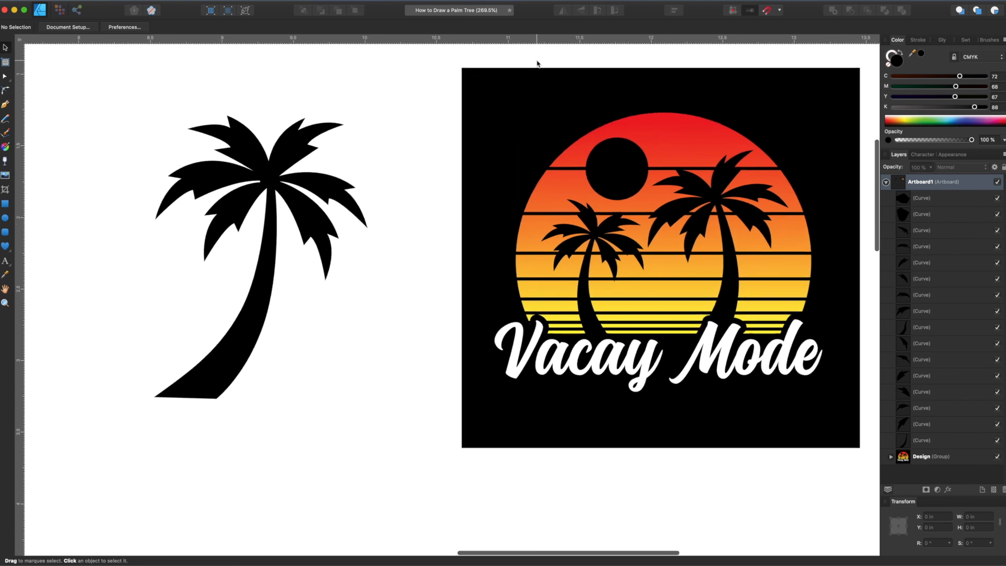
scroll(538, 64, "left", 3)
scroll(537, 64, "up", 2)
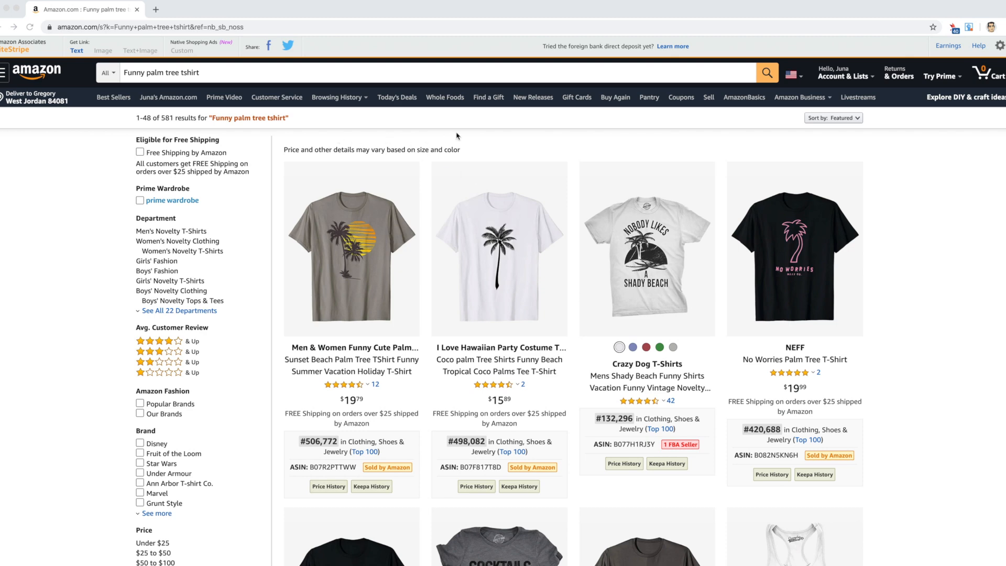
Switch to the Amazon results for "Funny palm tree tshirt" and examine how the shirt designs use palm tree silhouettes
scroll(477, 138, "down", 1)
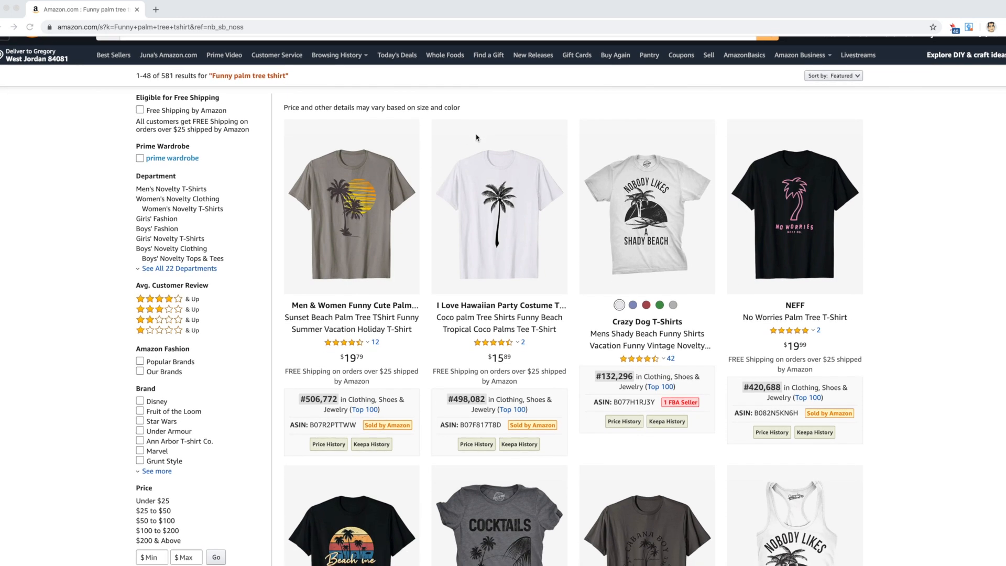
scroll(477, 138, "up", 1)
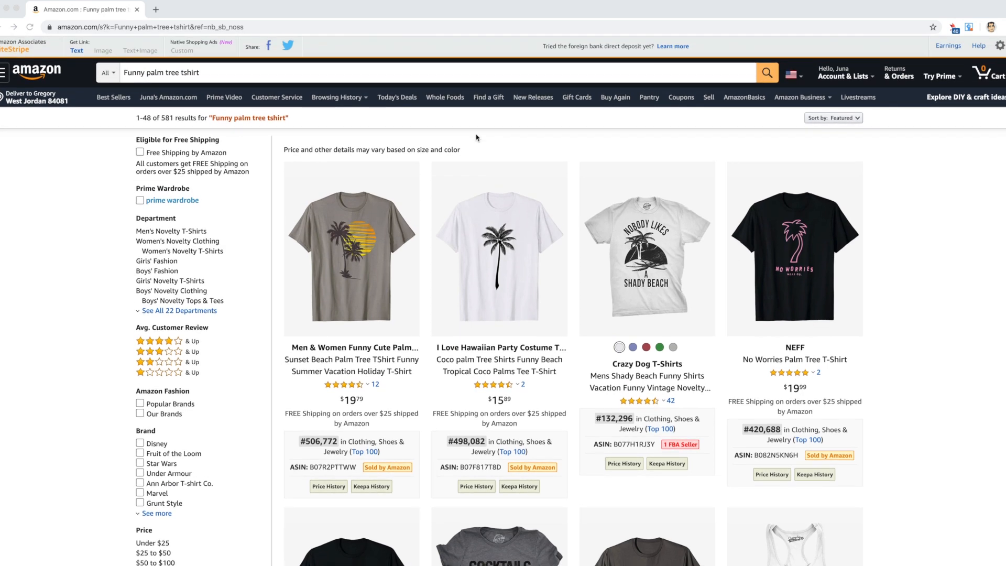
scroll(477, 138, "down", 1)
scroll(477, 142, "up", 1)
scroll(477, 142, "down", 1)
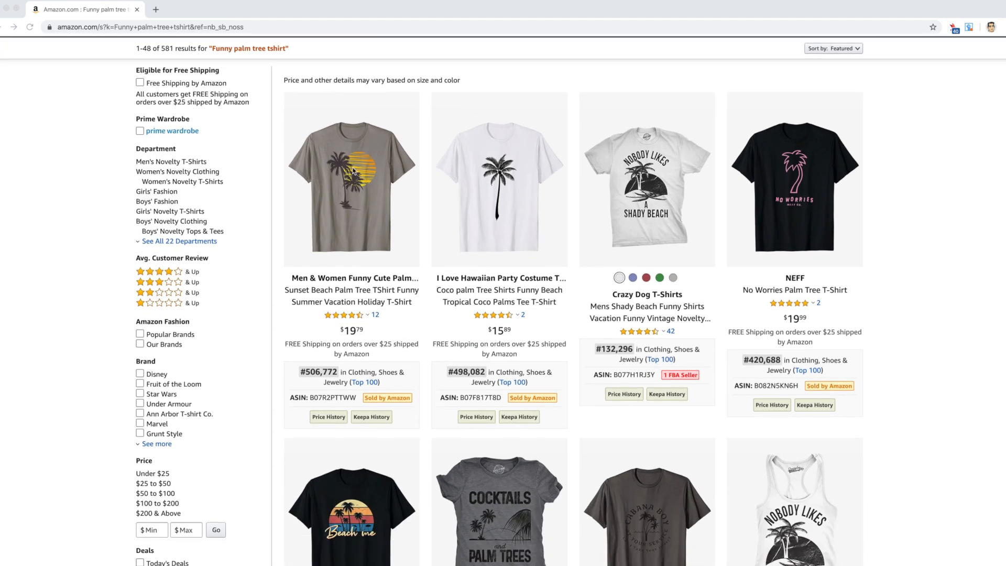
scroll(635, 163, "down", 1)
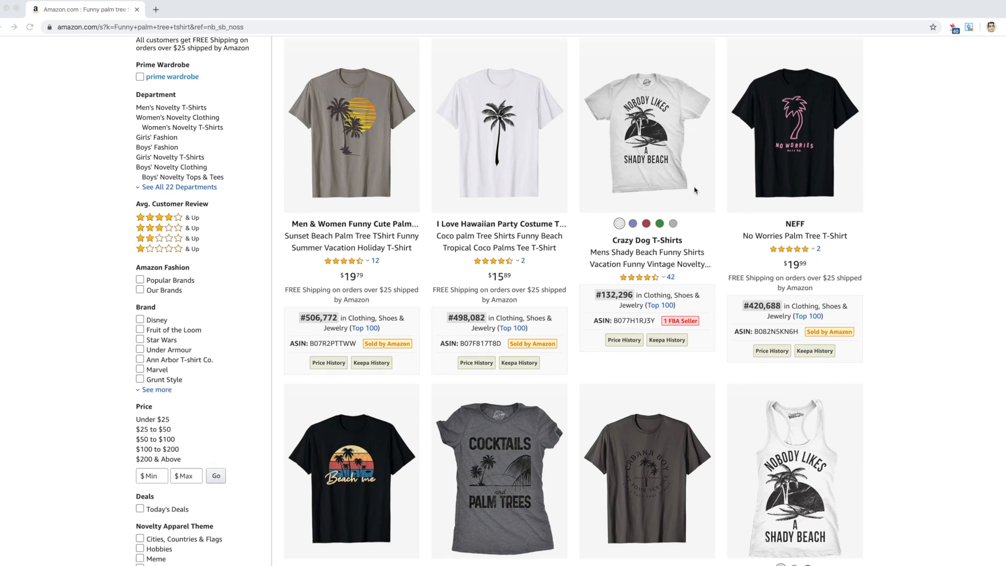
scroll(635, 241, "down", 3)
scroll(629, 322, "down", 2)
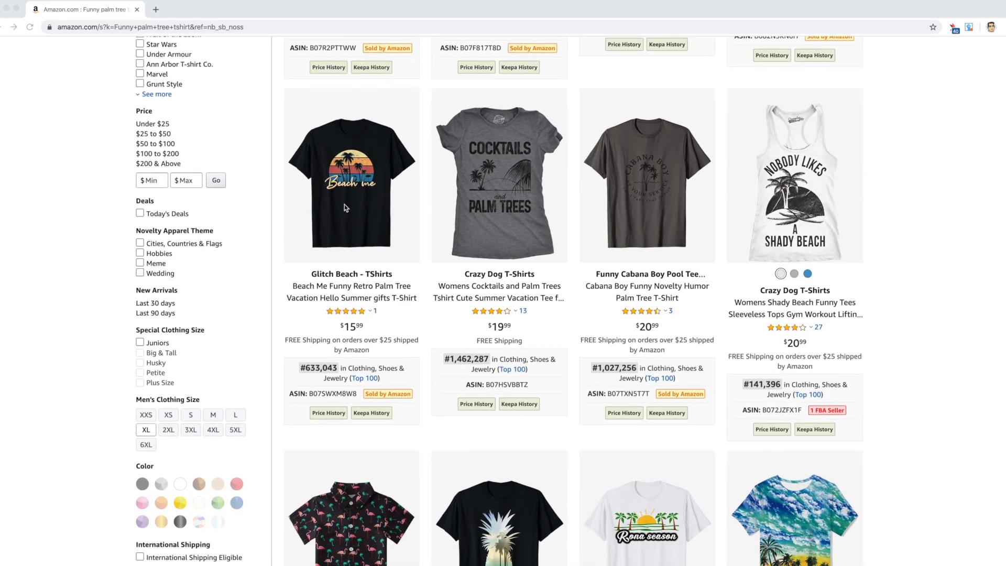
scroll(385, 188, "down", 7)
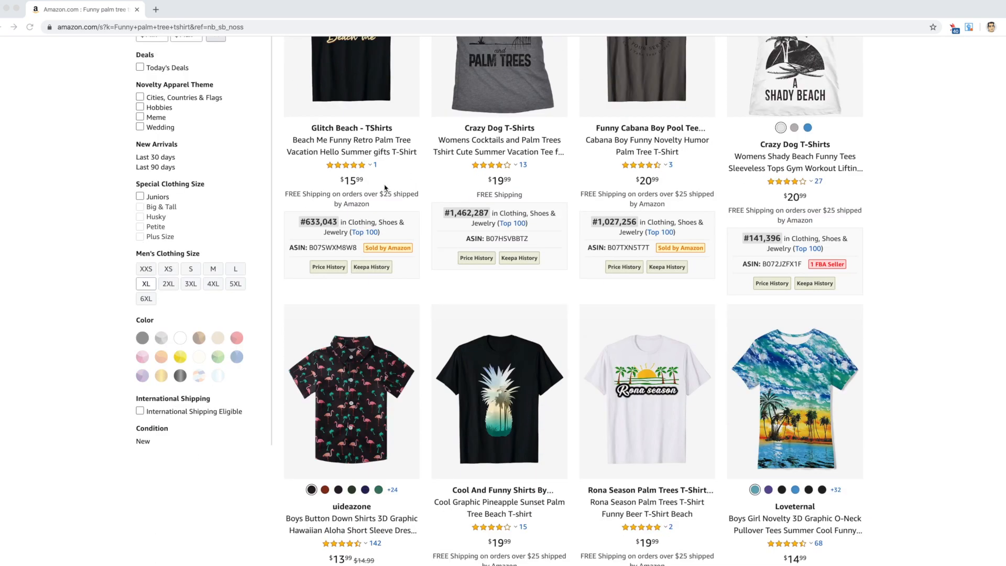
scroll(661, 190, "down", 10)
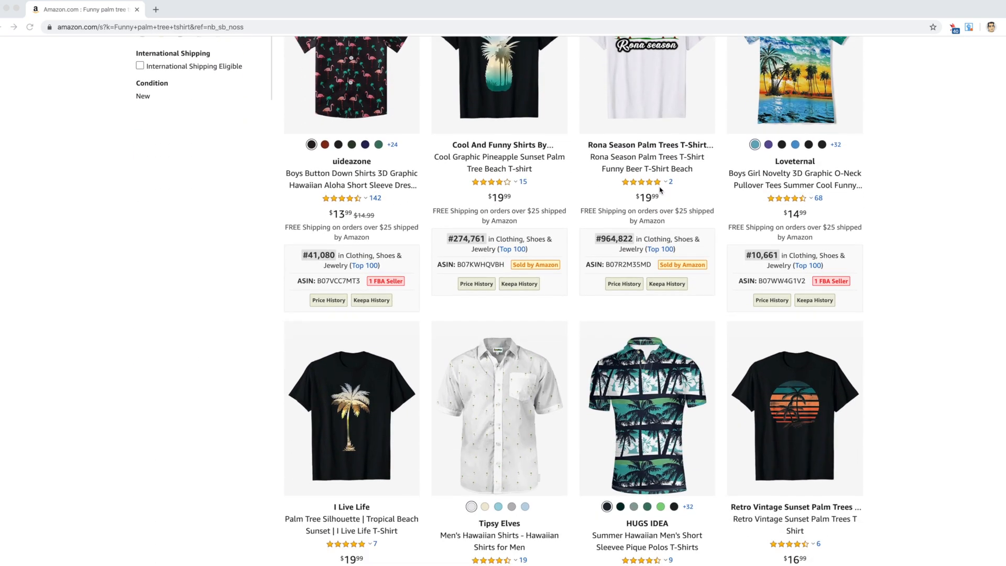
scroll(496, 296, "down", 5)
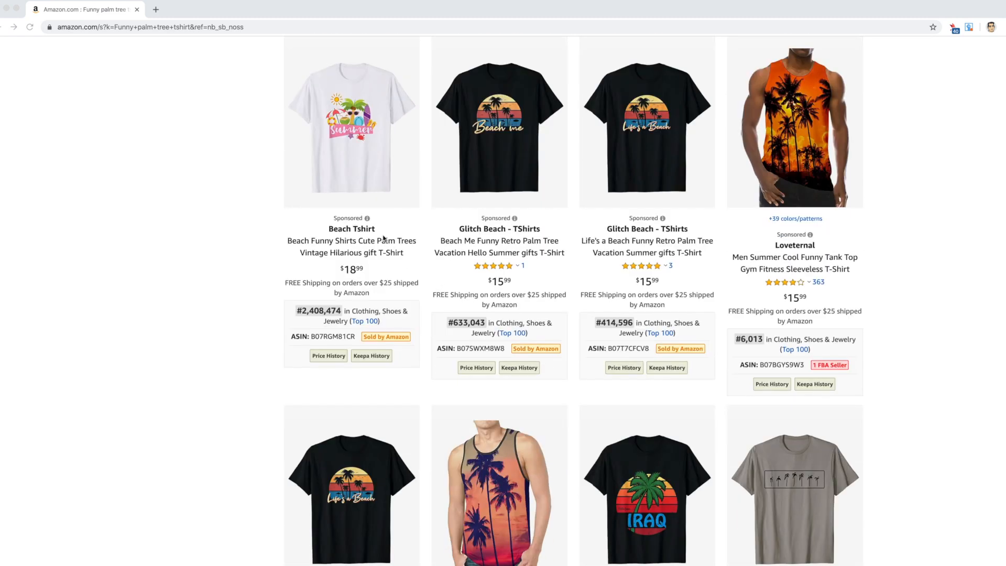
scroll(384, 239, "down", 7)
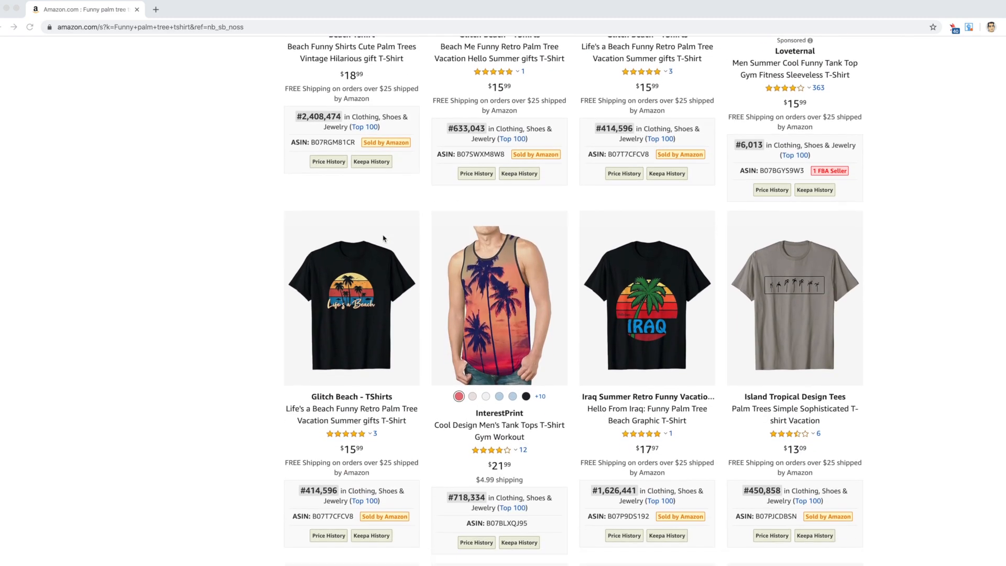
scroll(385, 238, "down", 4)
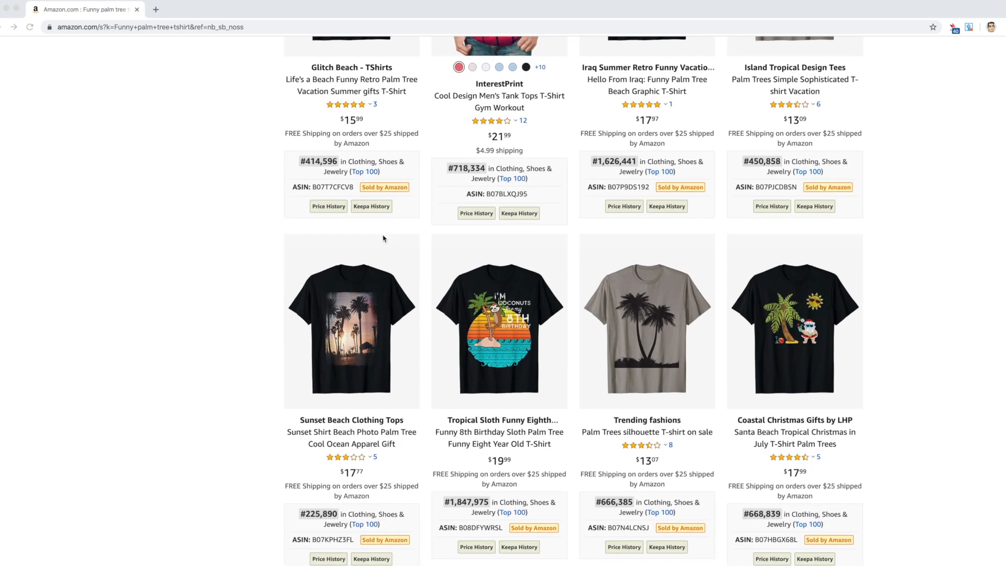
scroll(367, 209, "up", 4)
scroll(623, 338, "down", 8)
scroll(817, 173, "up", 2)
scroll(562, 239, "down", 4)
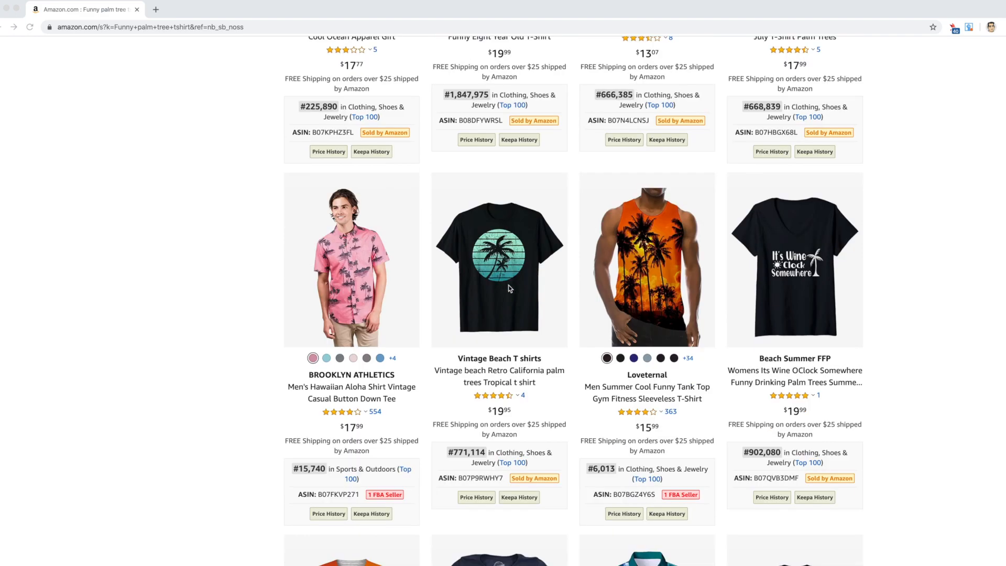
scroll(509, 286, "down", 2)
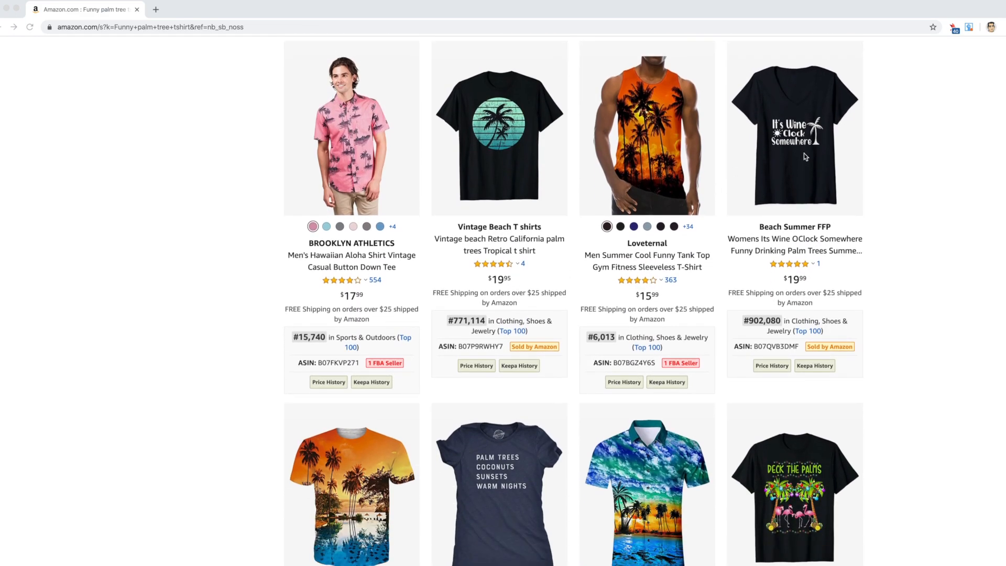
scroll(804, 153, "down", 12)
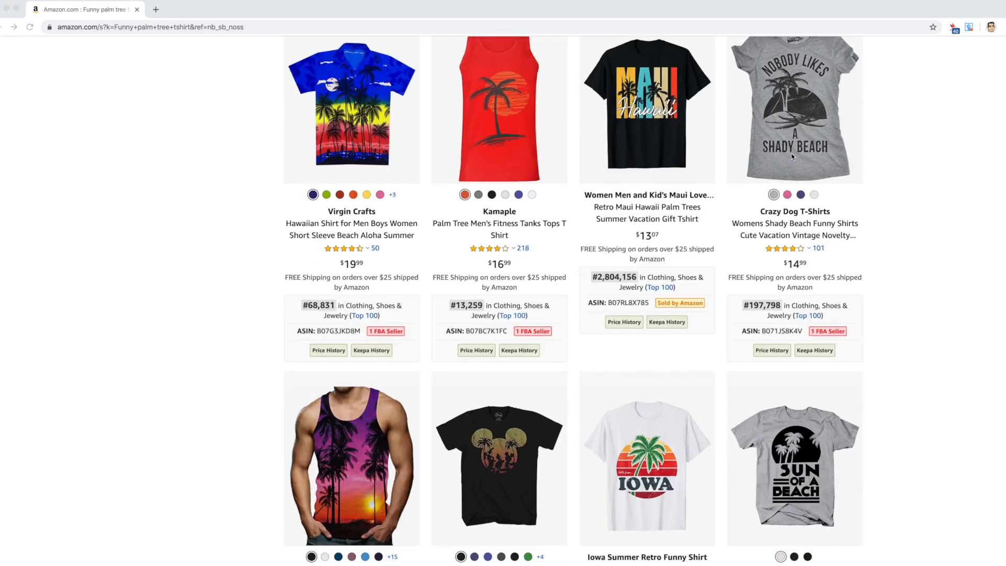
scroll(681, 202, "down", 6)
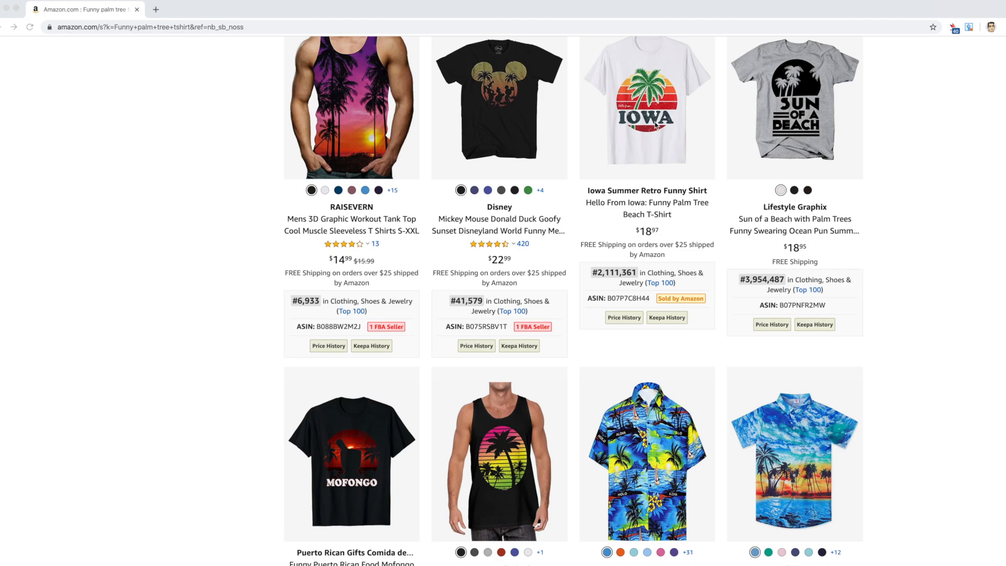
scroll(656, 125, "down", 2)
scroll(626, 102, "up", 4)
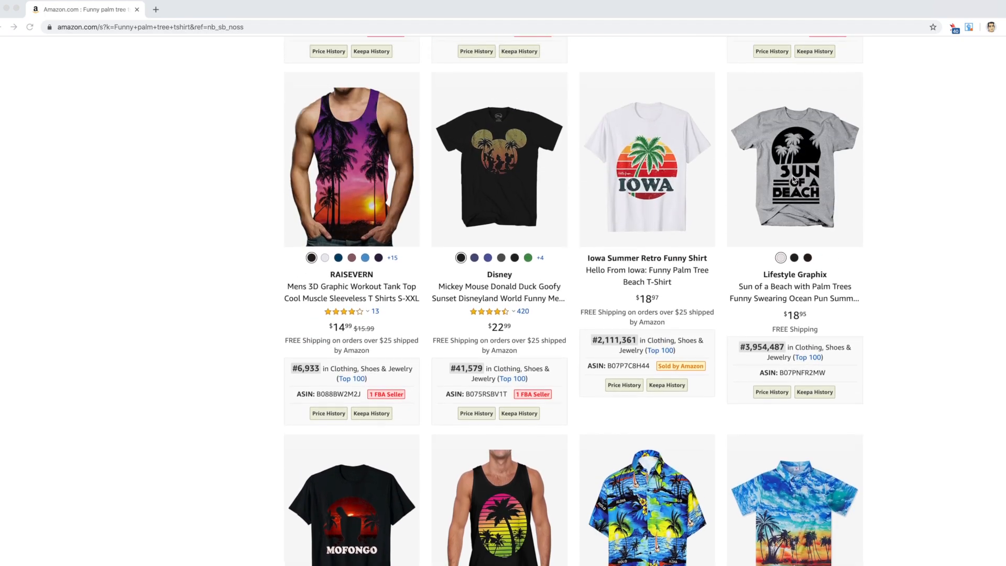
scroll(627, 102, "down", 20)
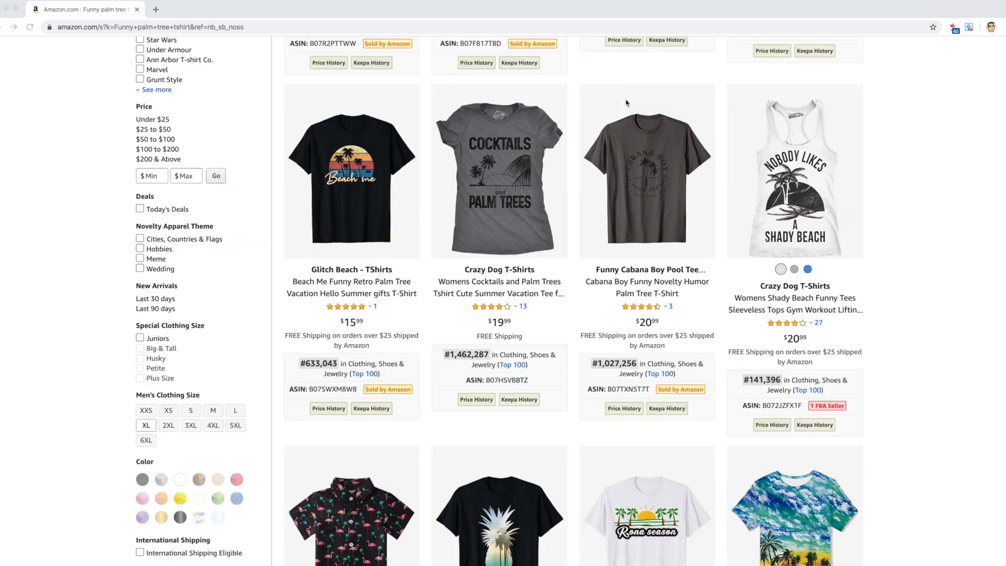
Search Amazon for "Funny Summer tshirts"
scroll(626, 103, "up", 20)
triple_click(145, 75)
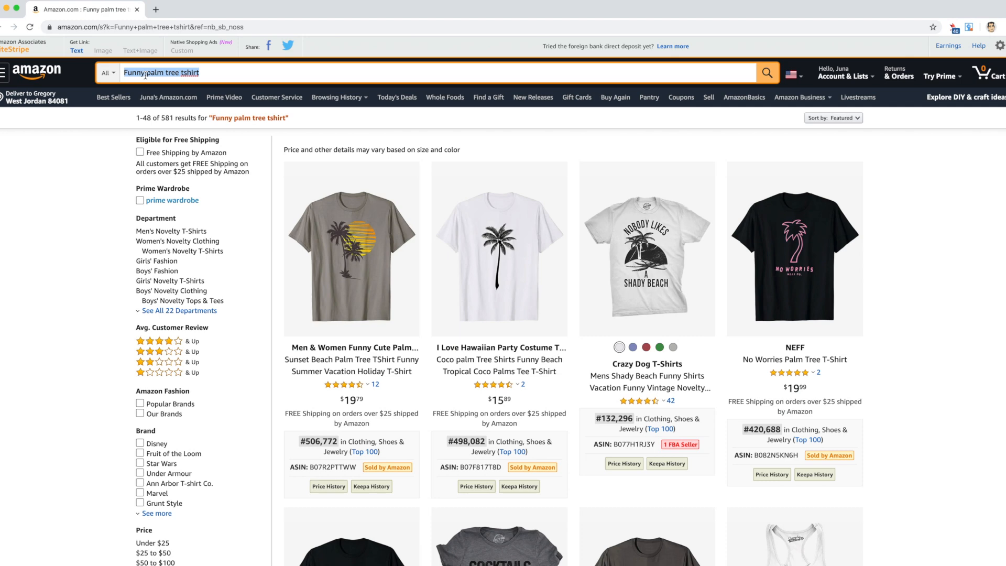
type("Fu")
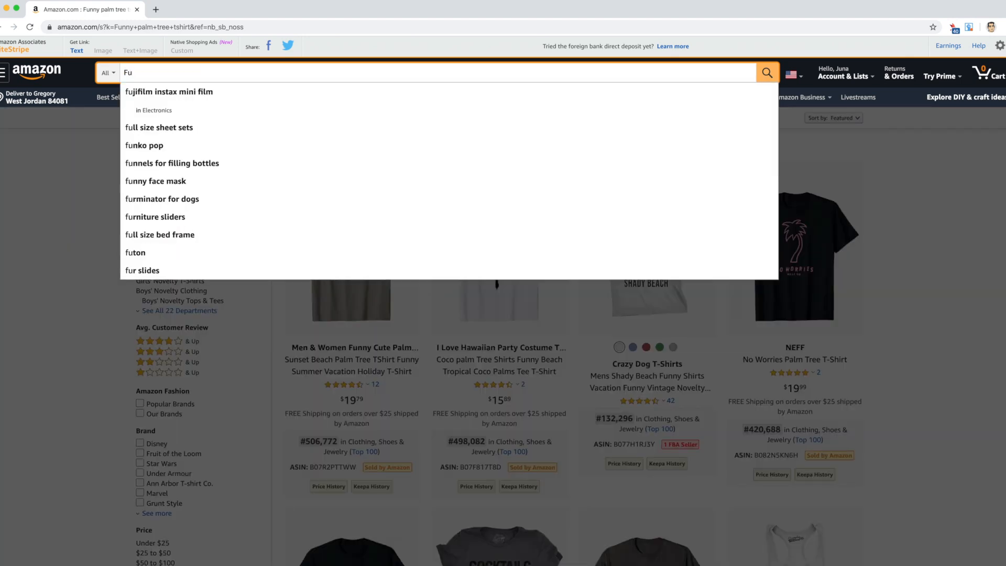
type("nny S")
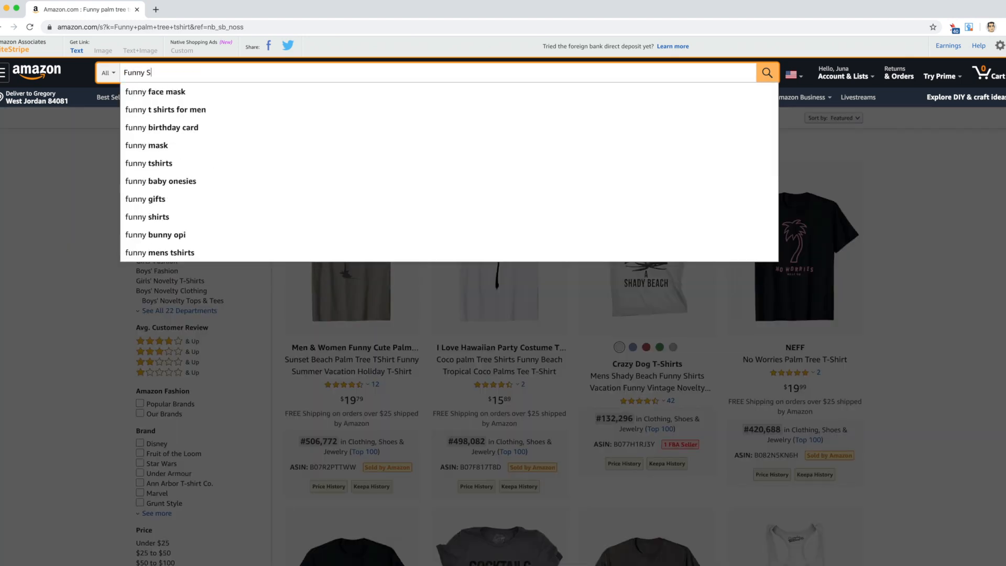
type("ummer tshir")
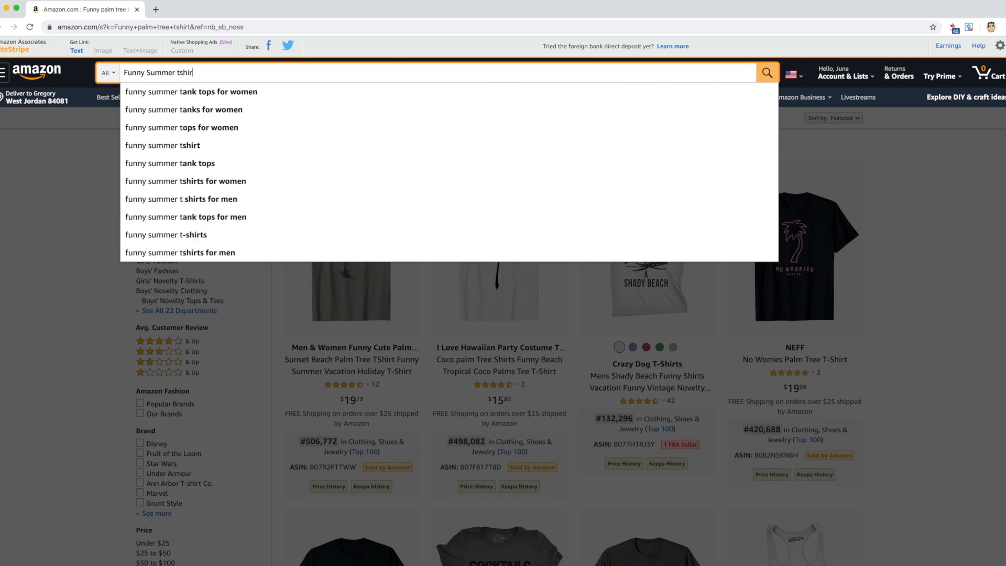
type("ts")
key("Return")
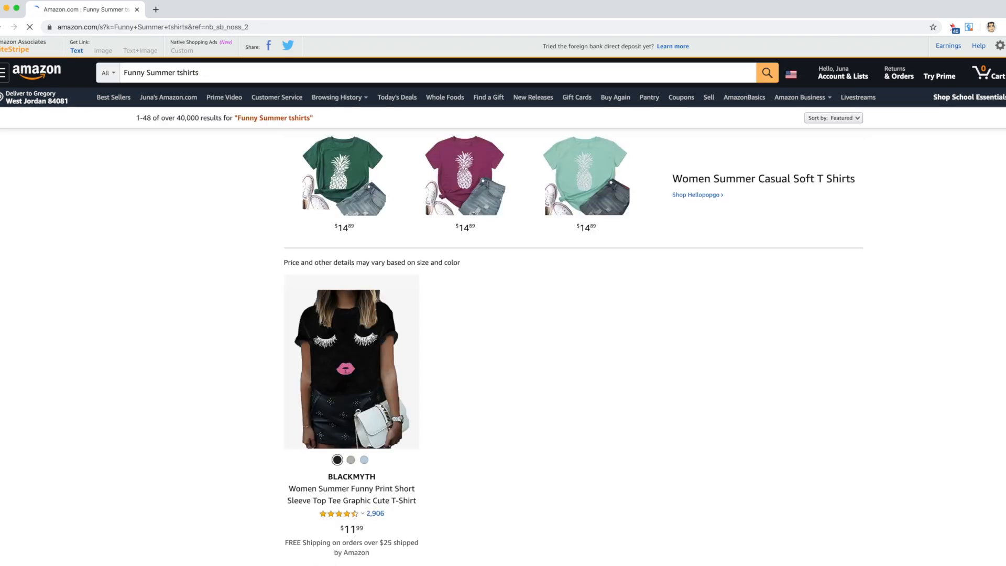
Look through the summer T-shirt results for designs that include palm trees, sunsets or beach themes
scroll(649, 174, "down", 10)
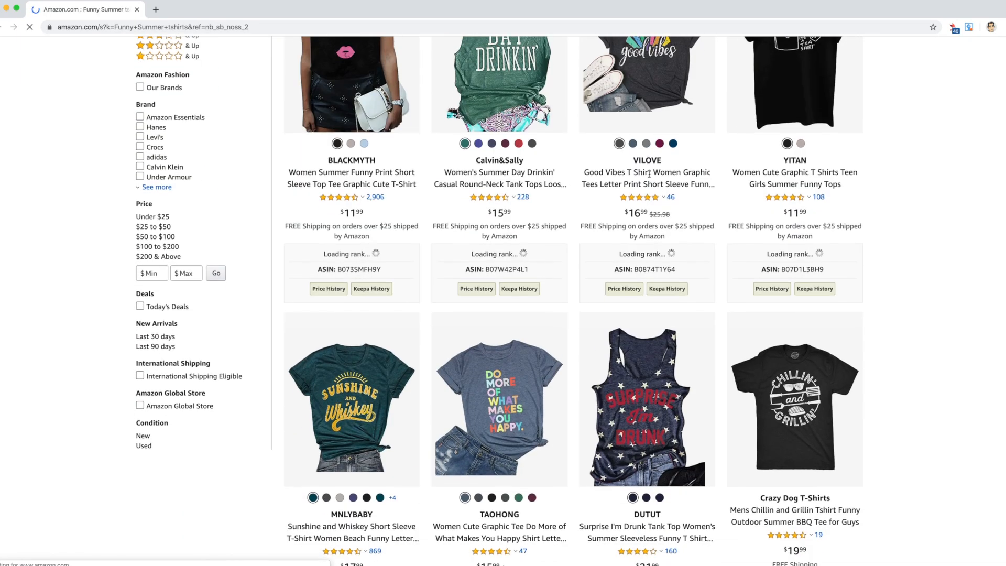
scroll(650, 174, "down", 12)
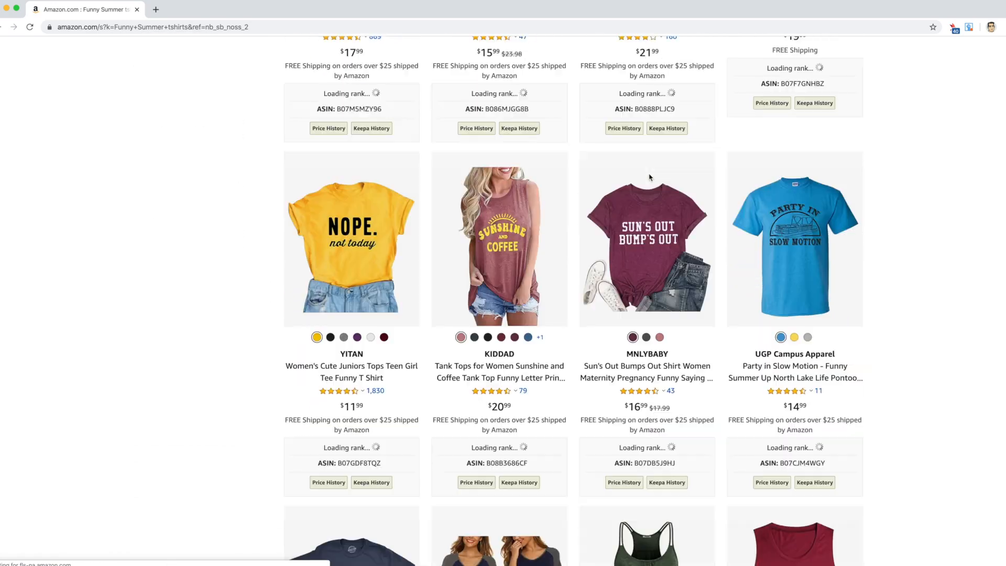
scroll(650, 179, "down", 18)
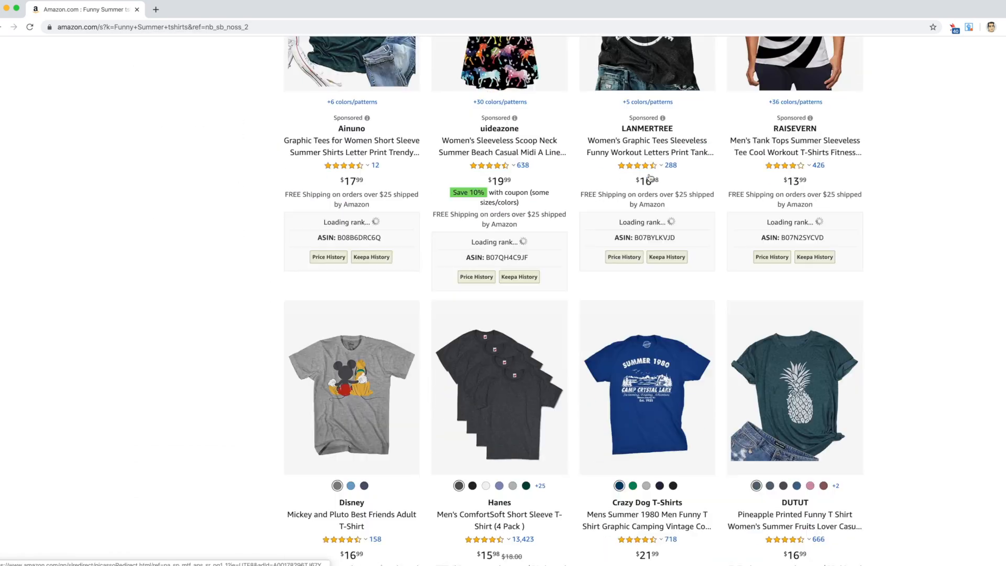
scroll(650, 178, "down", 5)
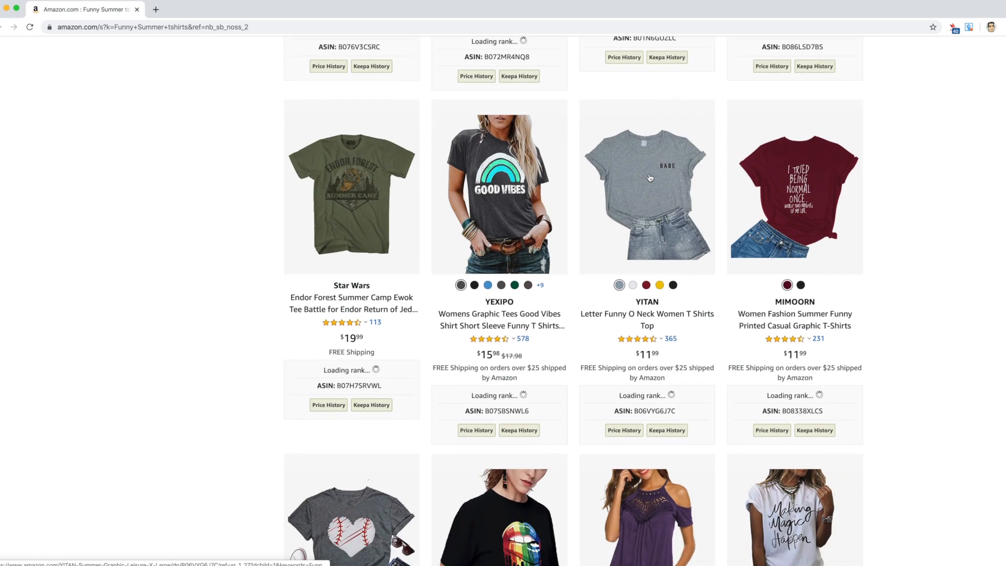
scroll(649, 175, "down", 9)
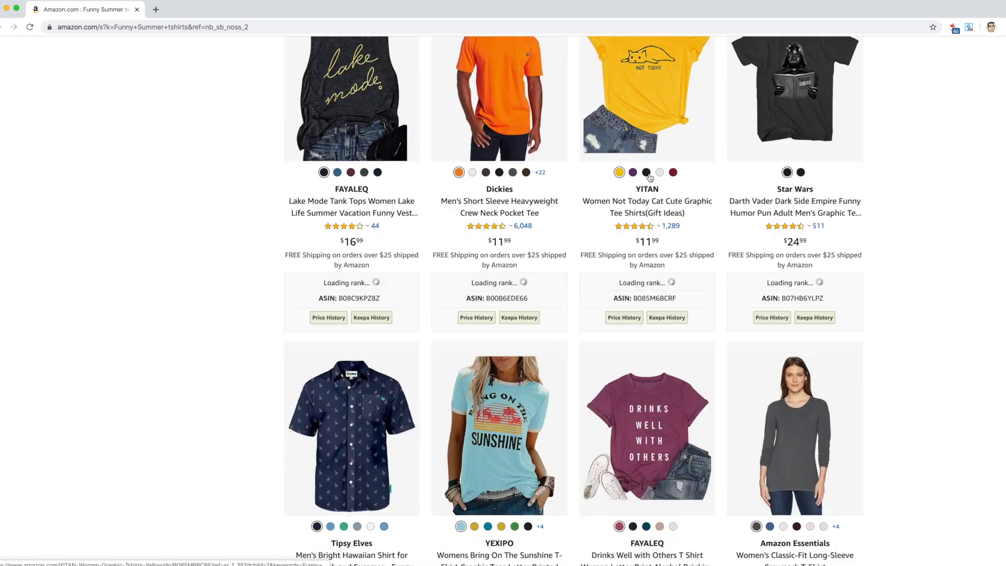
scroll(650, 179, "down", 2)
scroll(543, 164, "up", 1)
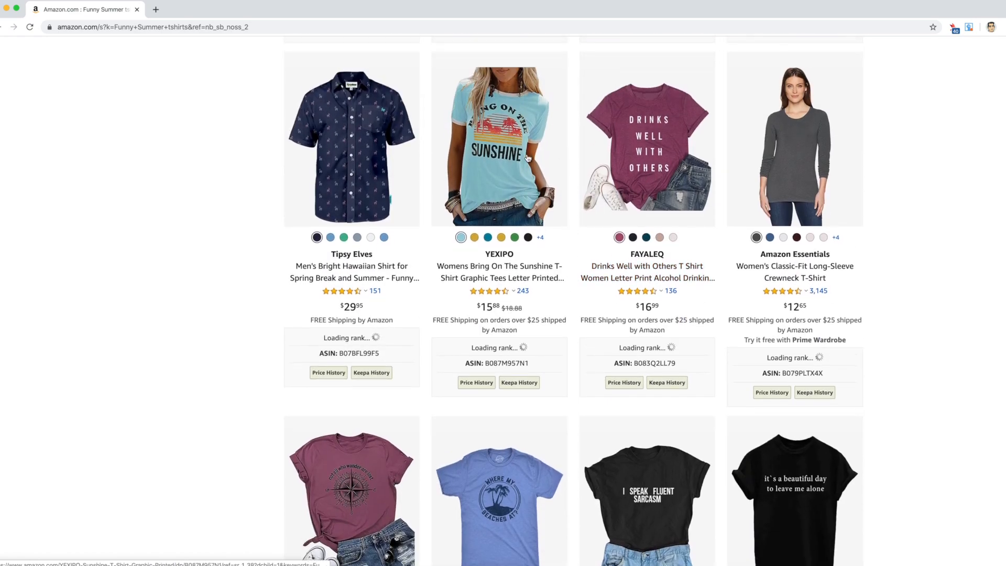
scroll(525, 159, "down", 1)
scroll(512, 156, "down", 6)
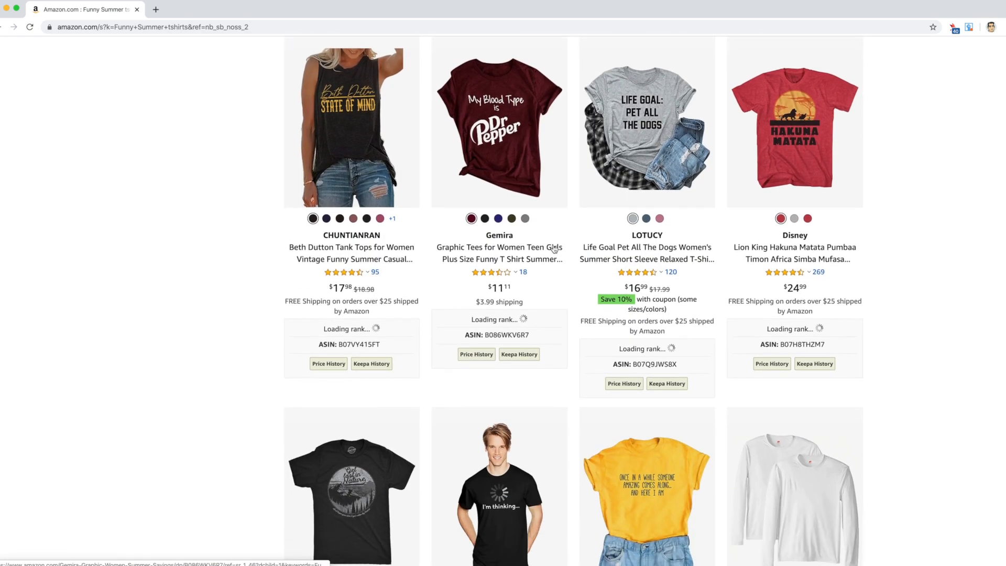
scroll(554, 248, "down", 10)
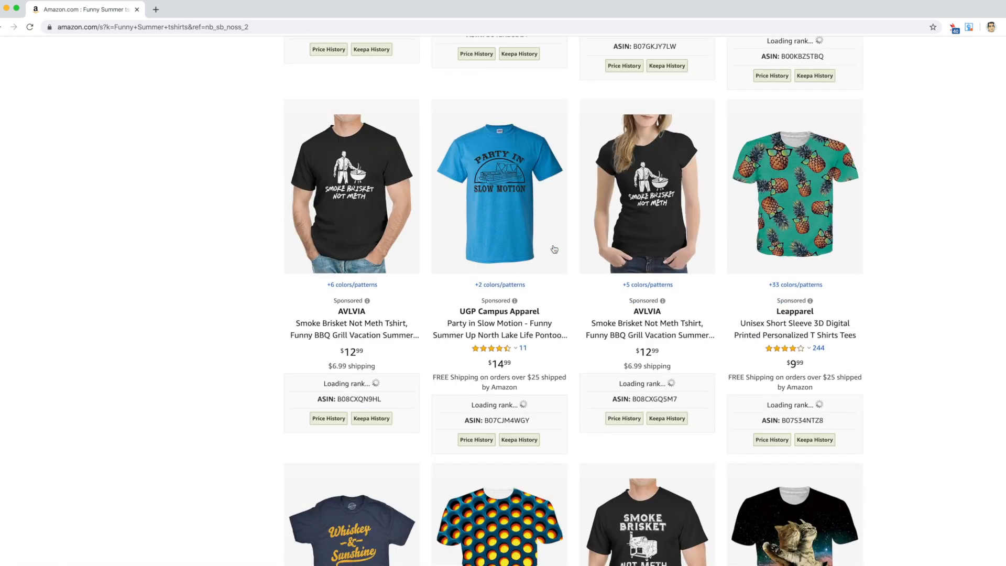
Return to the top of the results and search Amazon for "Funny beach tshirts"
scroll(554, 249, "up", 20)
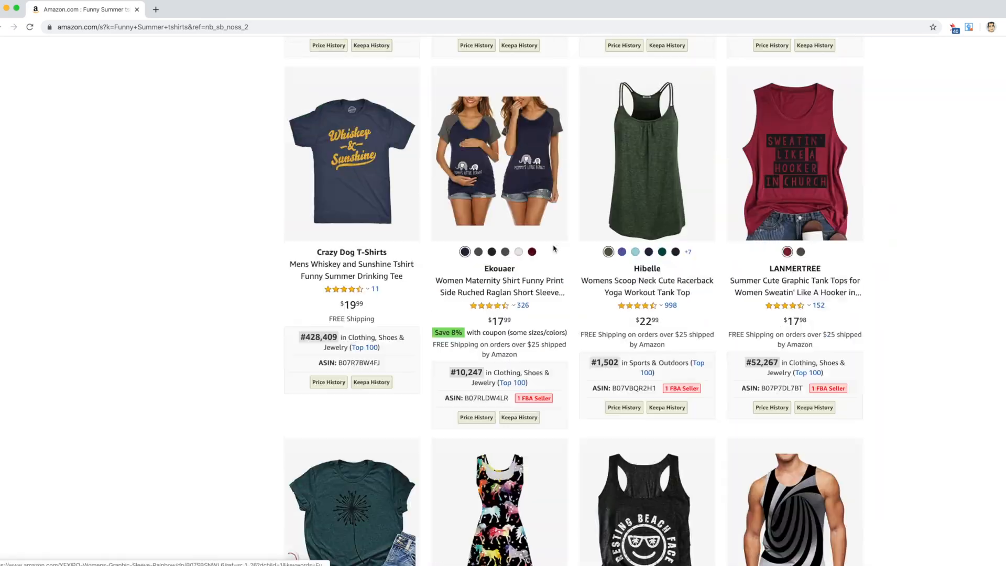
scroll(554, 248, "up", 15)
left_click_drag(175, 72, 155, 71)
type("beach tshirts")
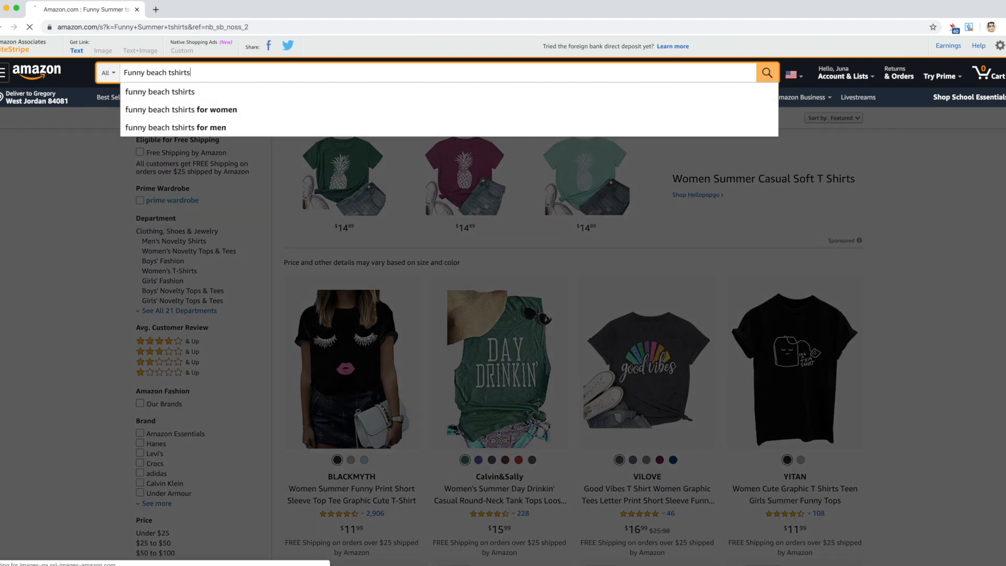
key("Return")
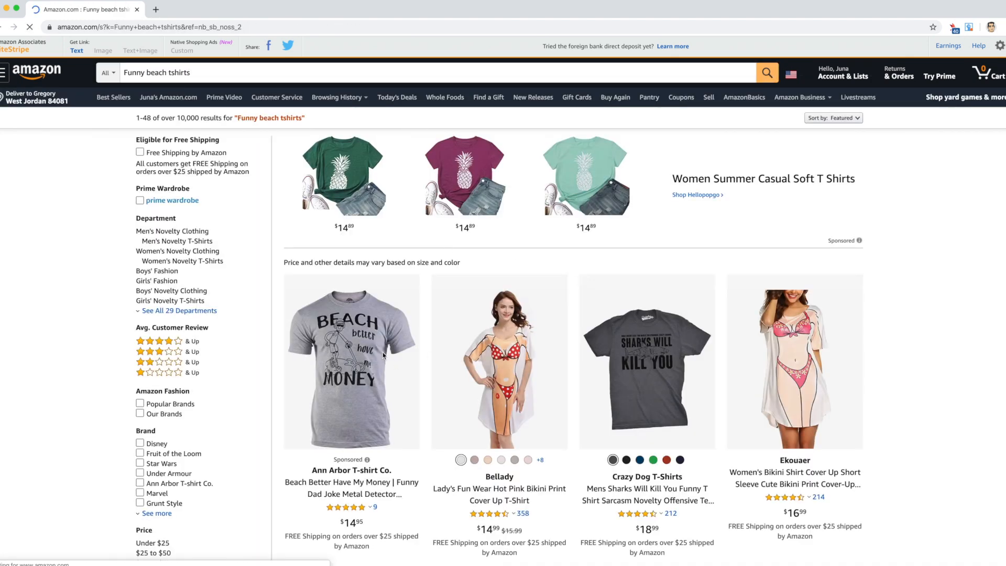
Look through the beach T-shirt results for designs that combine palm tree silhouettes with slogans, sunsets or beach scenes
scroll(383, 356, "down", 10)
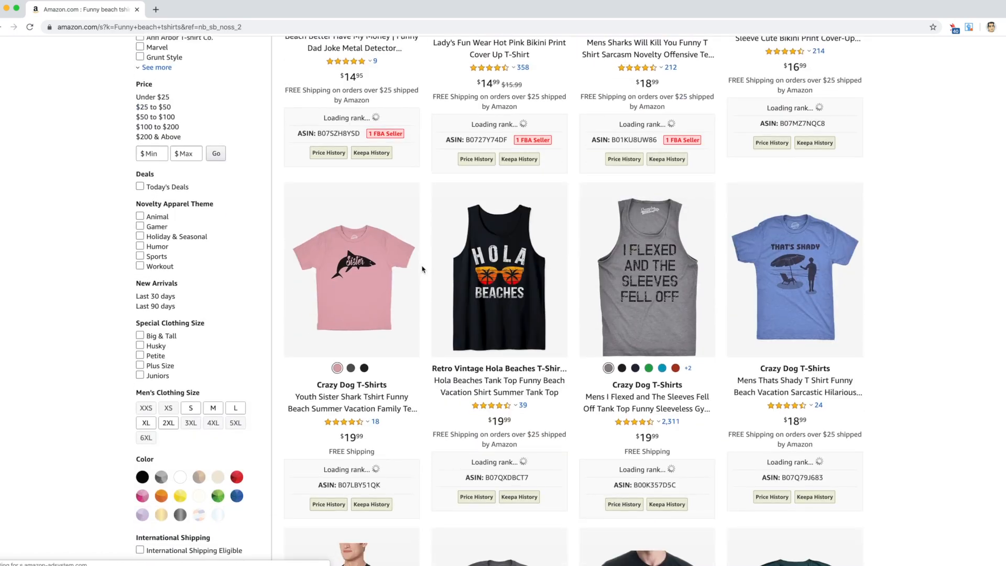
scroll(425, 274, "down", 8)
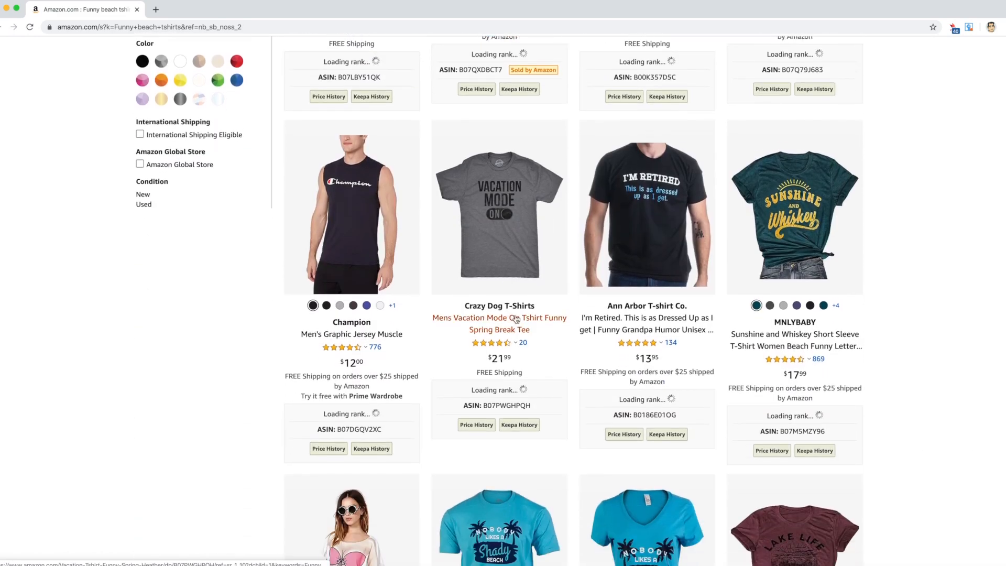
scroll(516, 319, "down", 8)
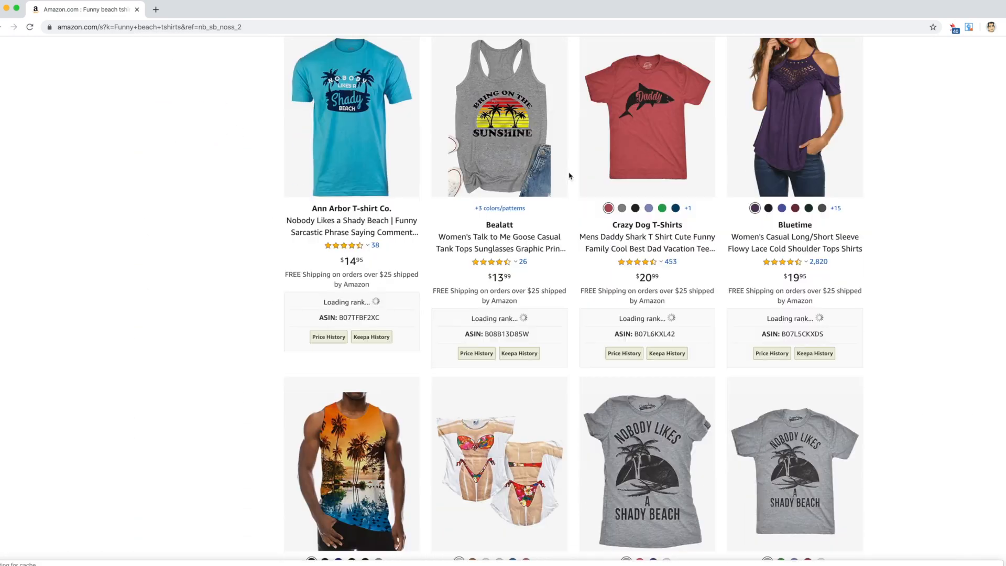
scroll(572, 176, "down", 8)
scroll(598, 180, "down", 10)
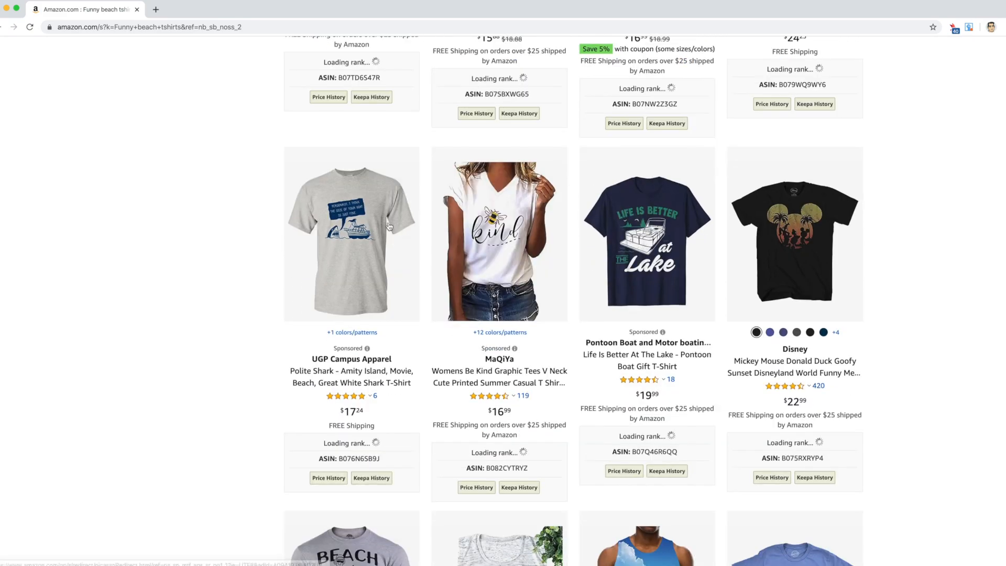
scroll(389, 226, "down", 10)
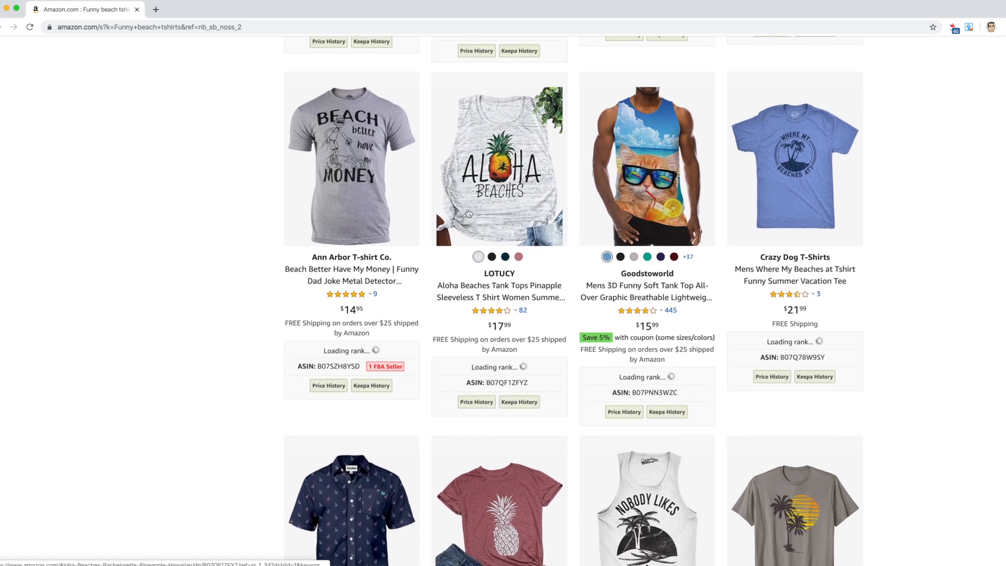
scroll(469, 212, "down", 3)
scroll(469, 212, "down", 6)
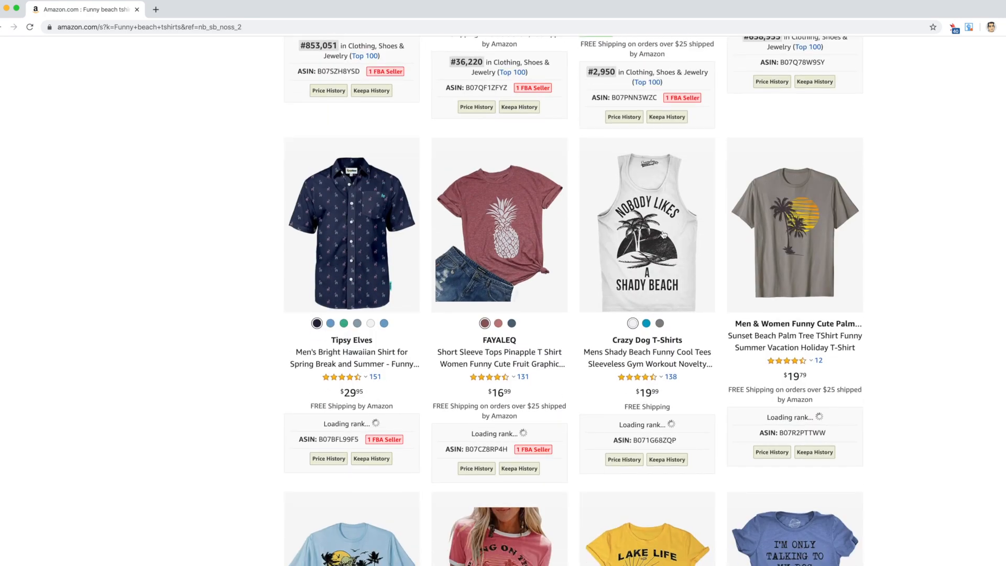
scroll(776, 227, "down", 2)
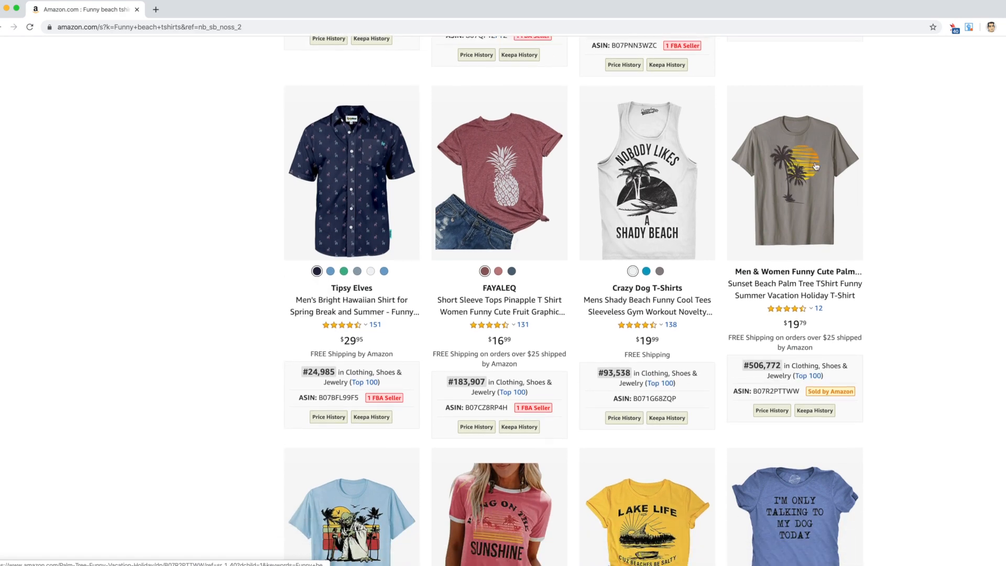
scroll(816, 167, "down", 13)
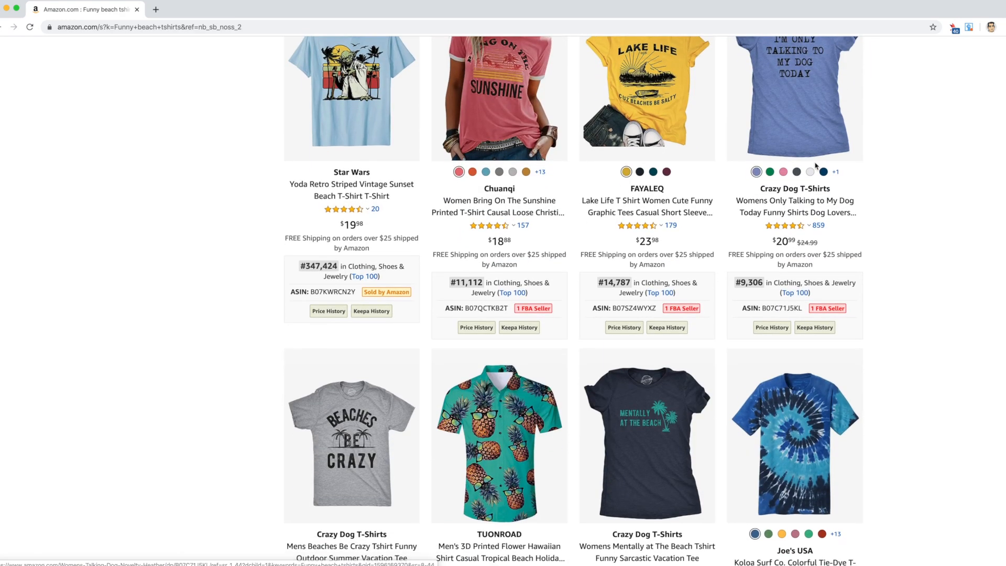
scroll(816, 167, "down", 5)
scroll(669, 148, "down", 4)
mouse_move(669, 149)
scroll(669, 148, "down", 7)
scroll(669, 149, "up", 7)
scroll(669, 148, "down", 9)
scroll(669, 149, "down", 3)
Return to the top of the beach T-shirt results
scroll(669, 149, "up", 20)
scroll(669, 149, "down", 10)
scroll(668, 149, "up", 15)
scroll(669, 149, "down", 1)
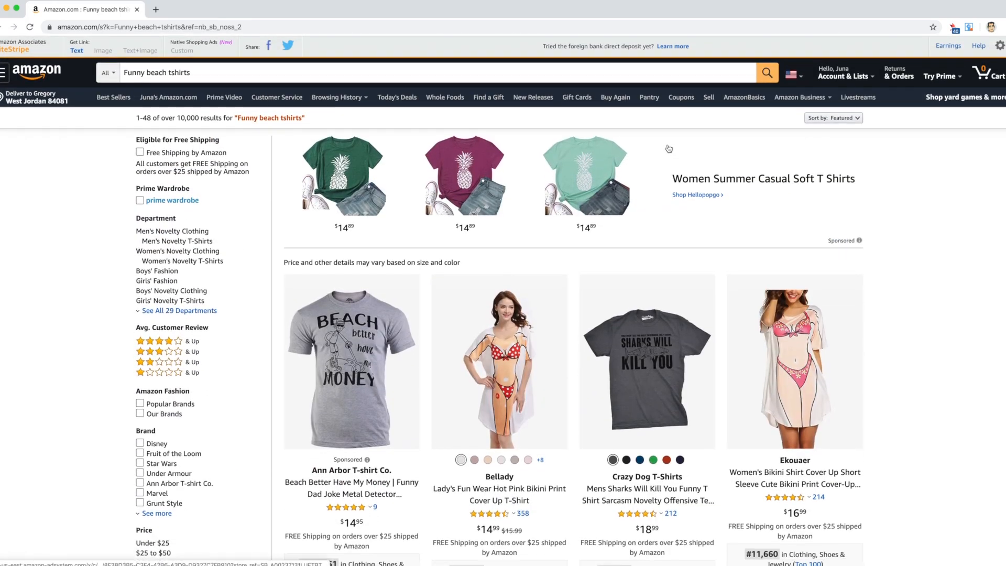